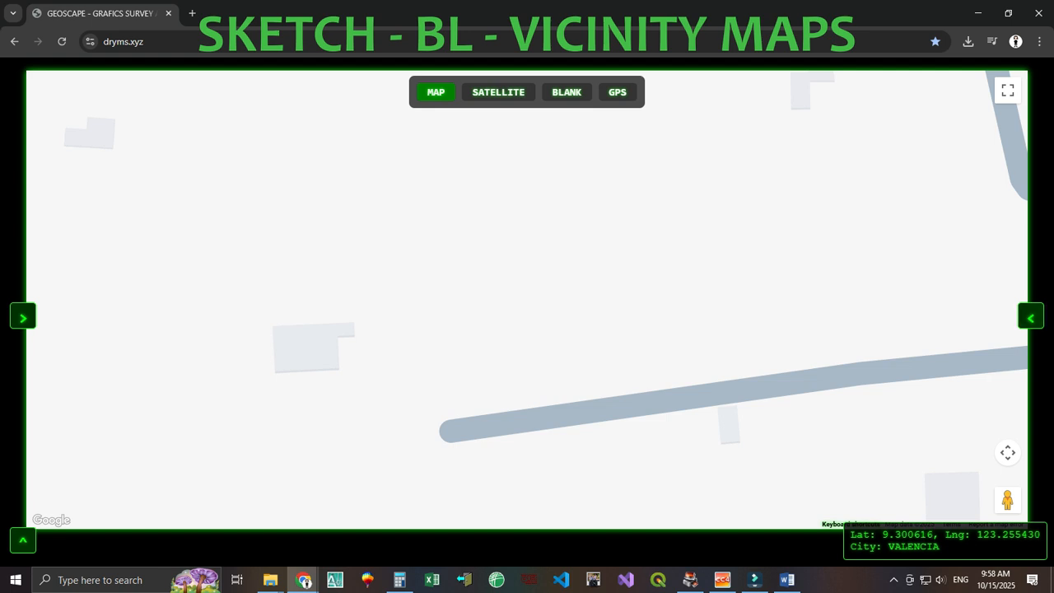
# - Add all the search results for "19-A; valencia" to the map as parcels
pyautogui.click(1031, 318)
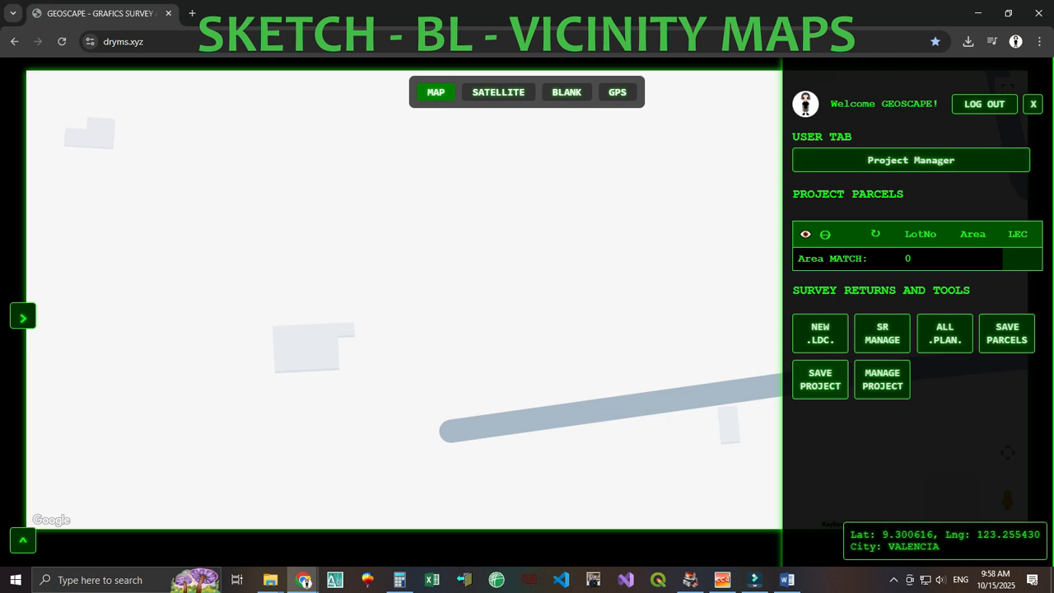
pyautogui.click(23, 317)
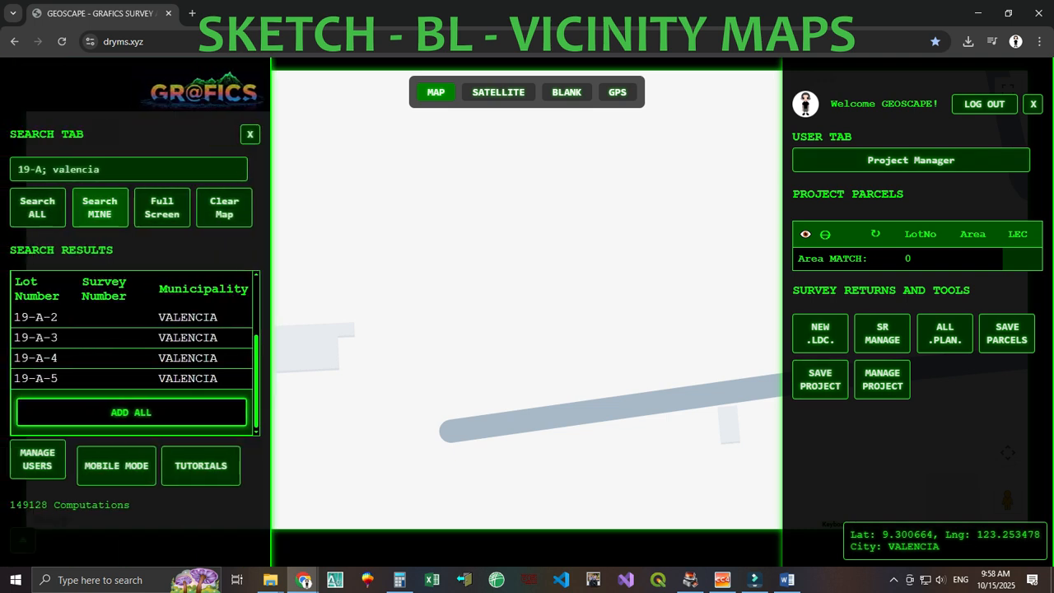
pyautogui.scroll(2, 132, 354)
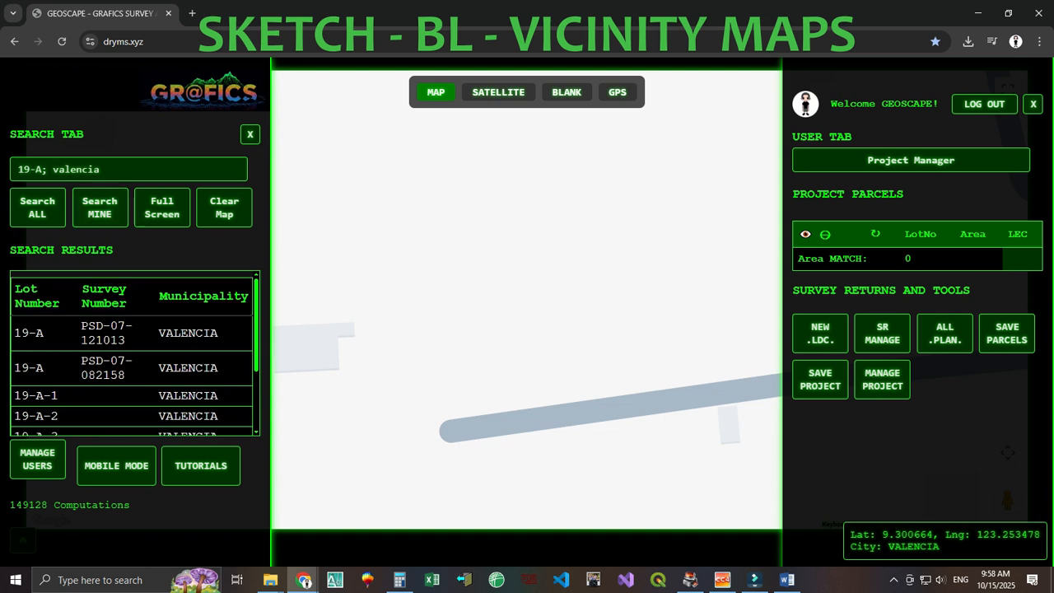
pyautogui.scroll(-2, 134, 354)
pyautogui.click(132, 413)
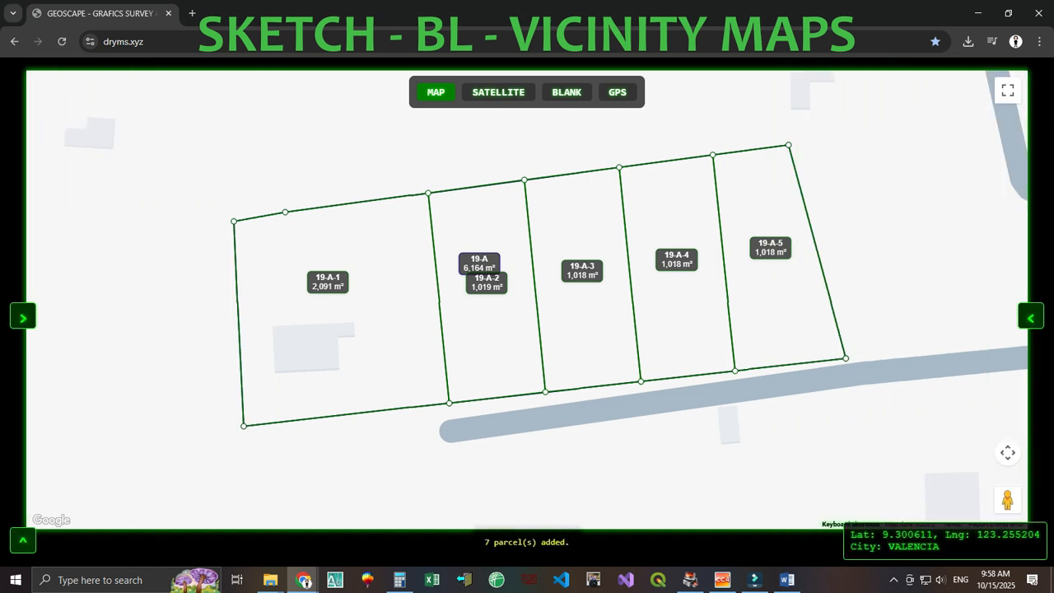
# - Review the project parcels list and load the saved 19-A project from the Project Manager
pyautogui.click(1030, 317)
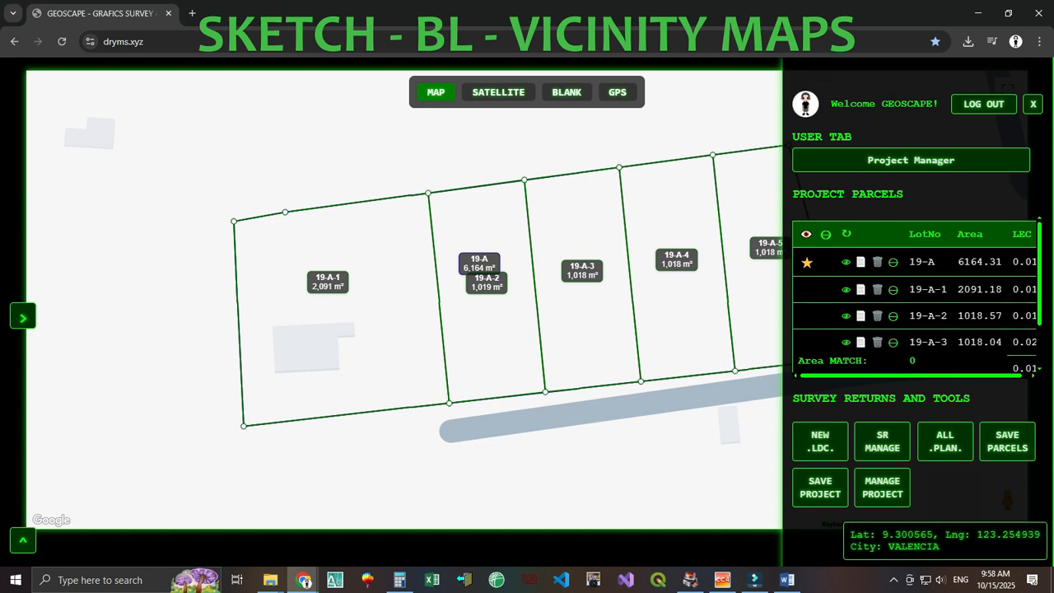
pyautogui.scroll(-2, 914, 297)
pyautogui.scroll(2, 915, 296)
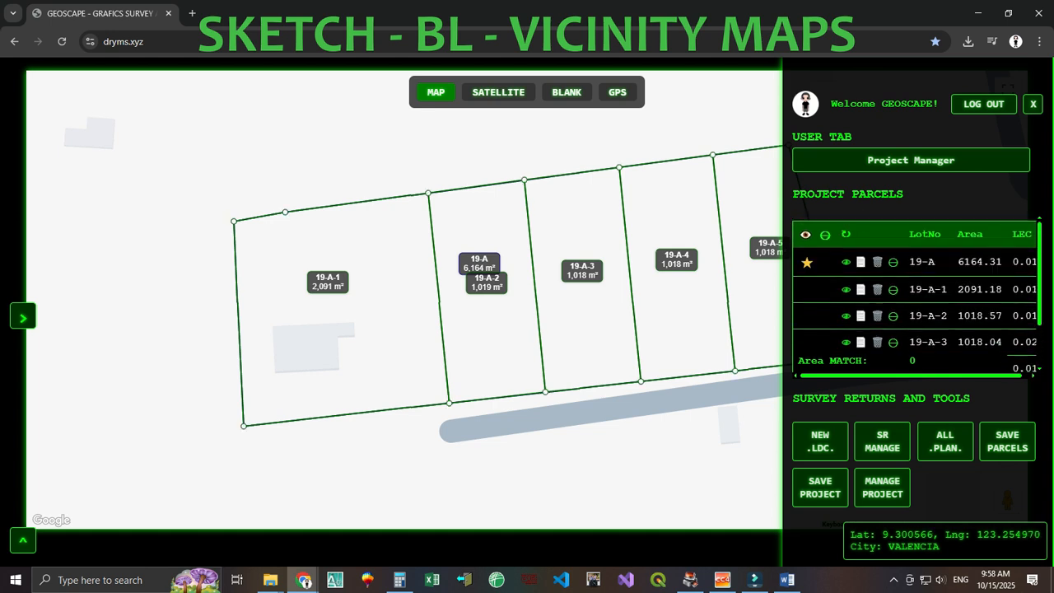
pyautogui.press('Escape')
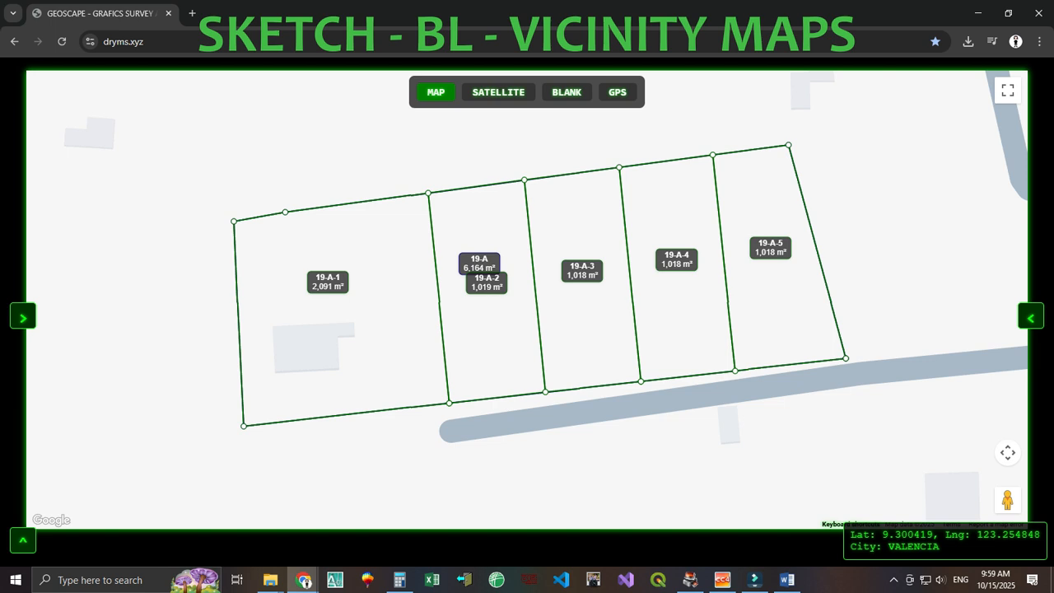
pyautogui.click(1030, 317)
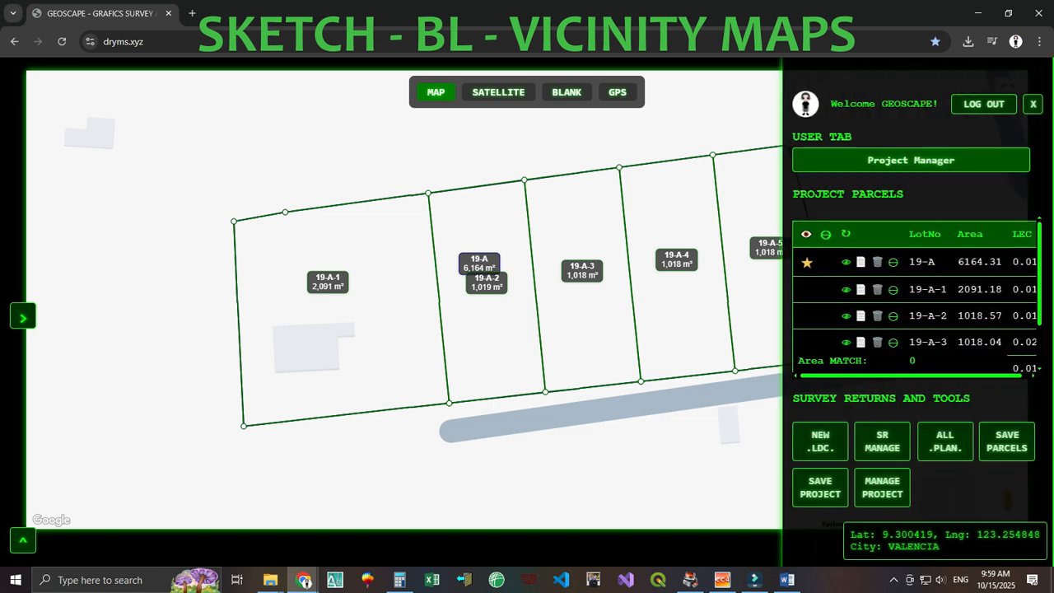
pyautogui.click(910, 161)
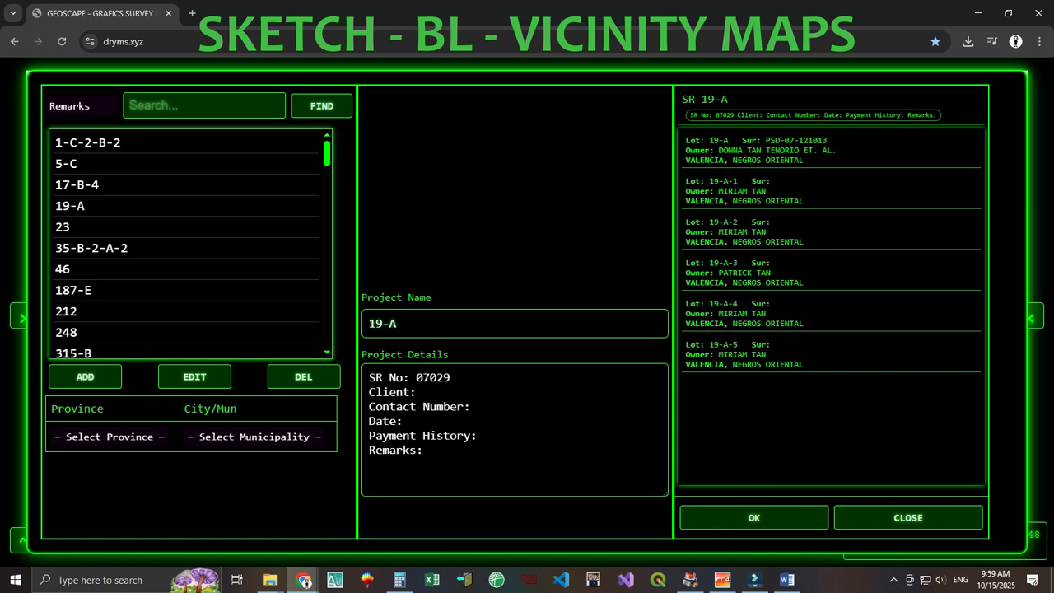
pyautogui.click(753, 518)
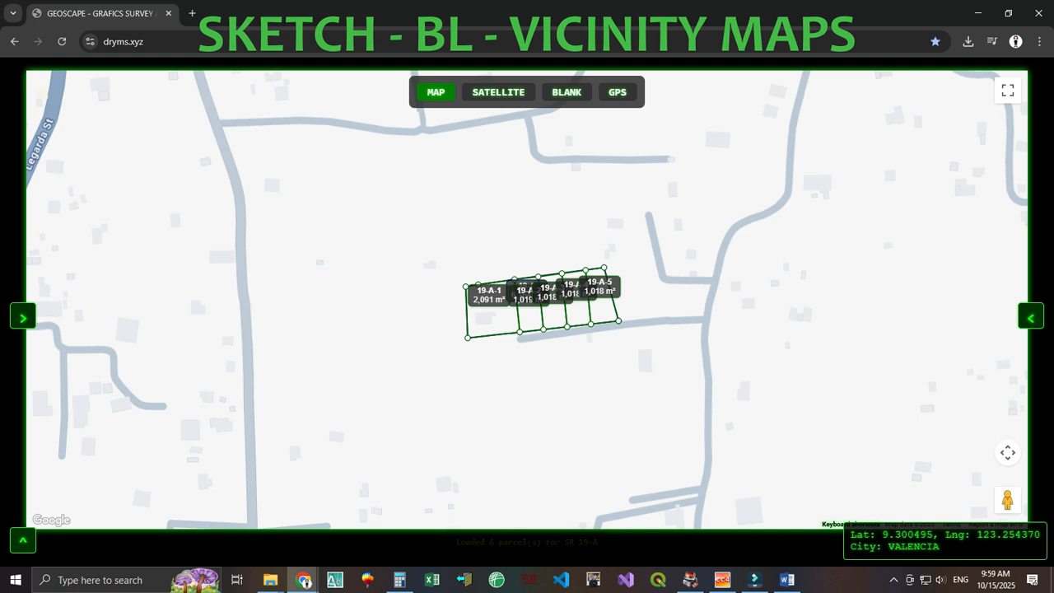
# - Export the sketch plan of all 19-A parcels and open the downloaded "19-A, PSD-07-121013 - Sketch.dxf" in AutoCAD
pyautogui.scroll(1, 524, 327)
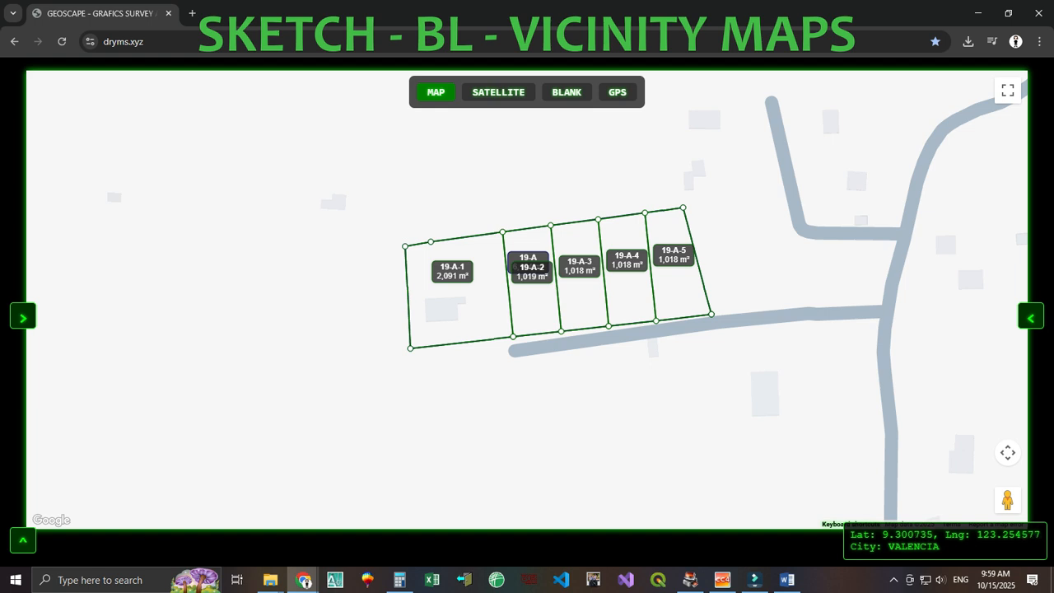
pyautogui.moveTo(462, 371); pyautogui.dragTo(492, 403)
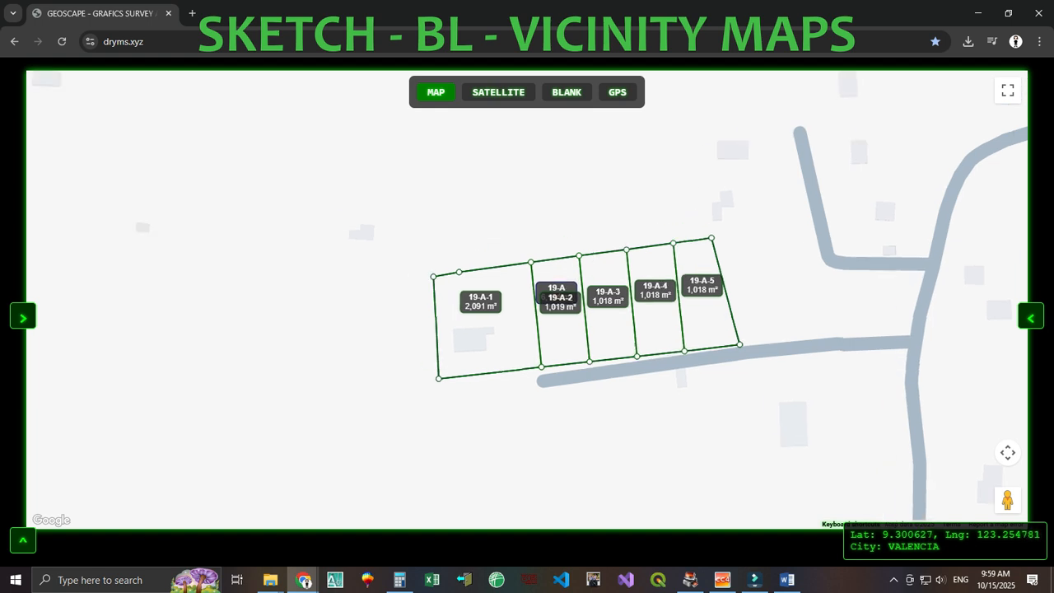
pyautogui.moveTo(749, 408); pyautogui.dragTo(695, 384)
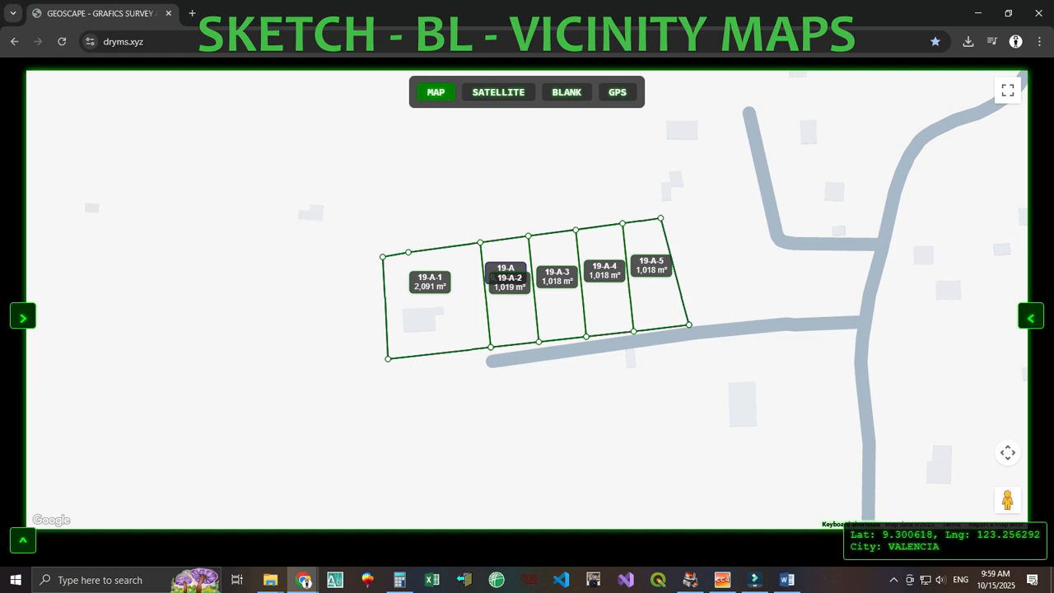
pyautogui.click(1031, 317)
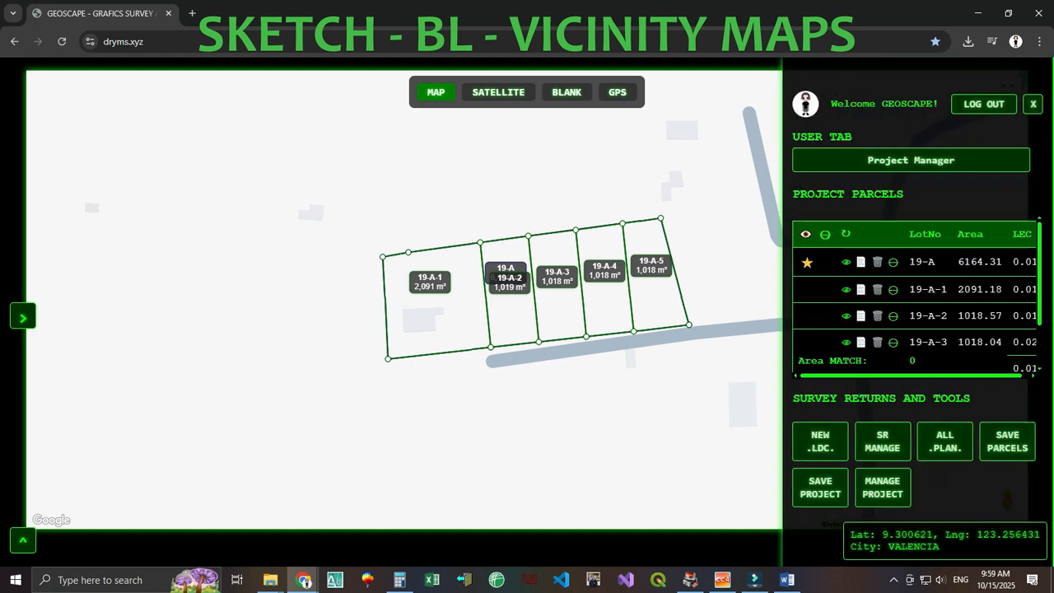
pyautogui.click(945, 443)
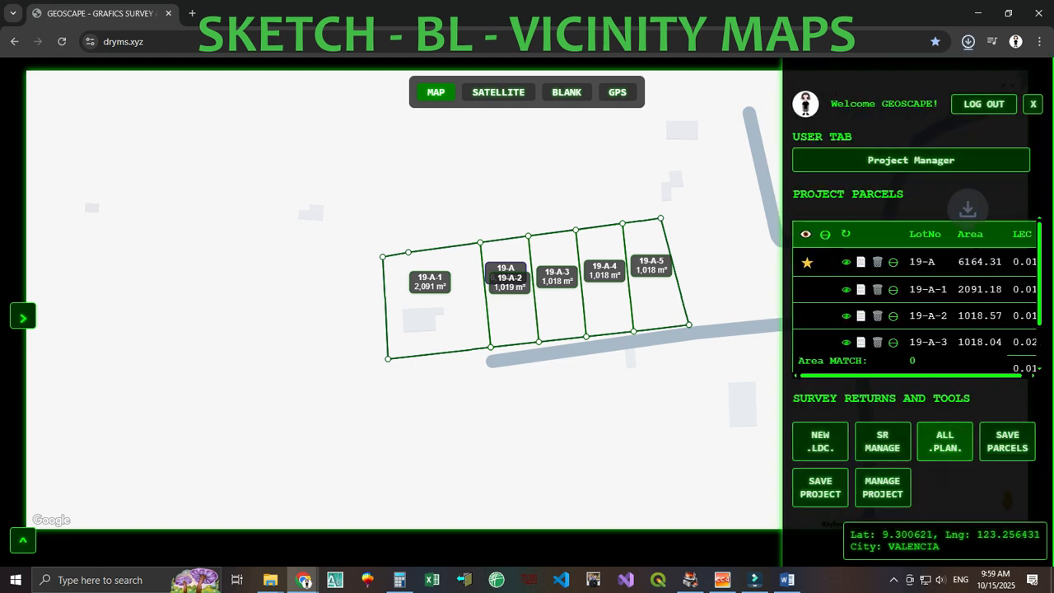
pyautogui.click(933, 72)
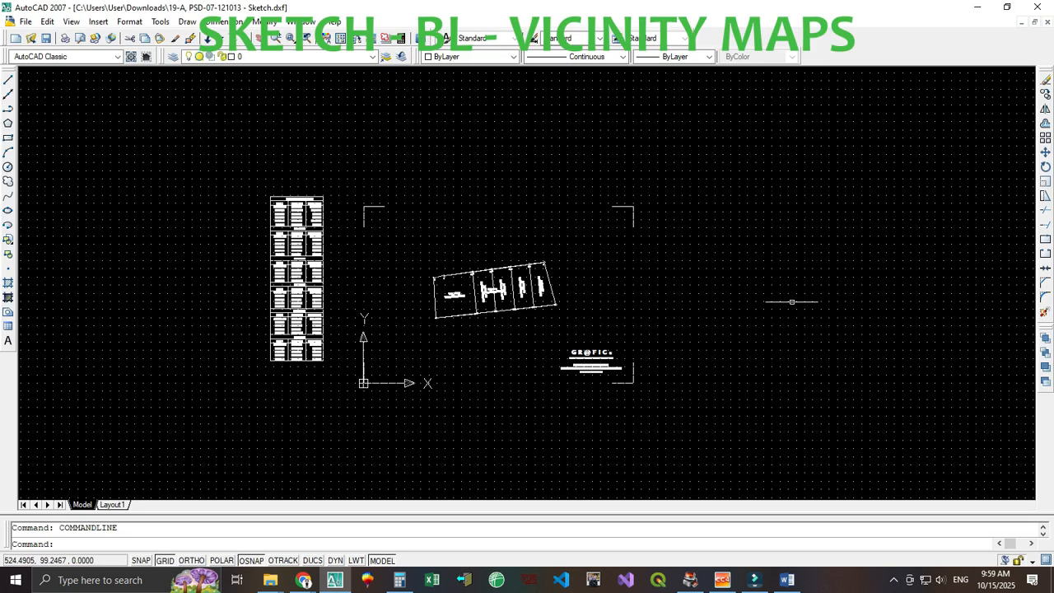
# - Turn off the drawing grid and examine the lot labels, the sheet and the bearing and distance tables
pyautogui.scroll(5, 484, 264)
pyautogui.press('F7')
pyautogui.scroll(-5, 481, 266)
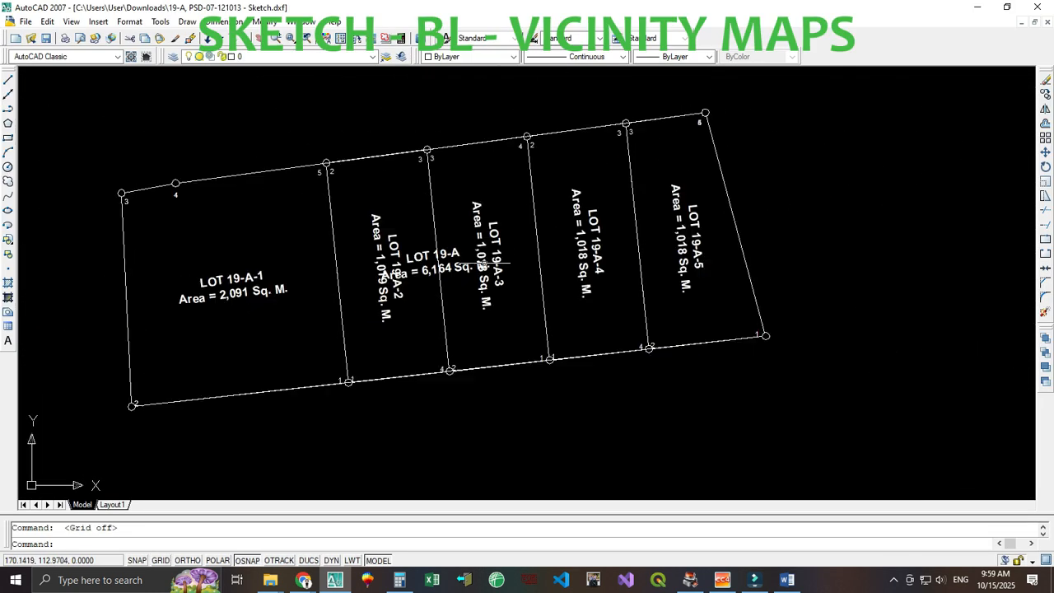
pyautogui.scroll(-2, 482, 266)
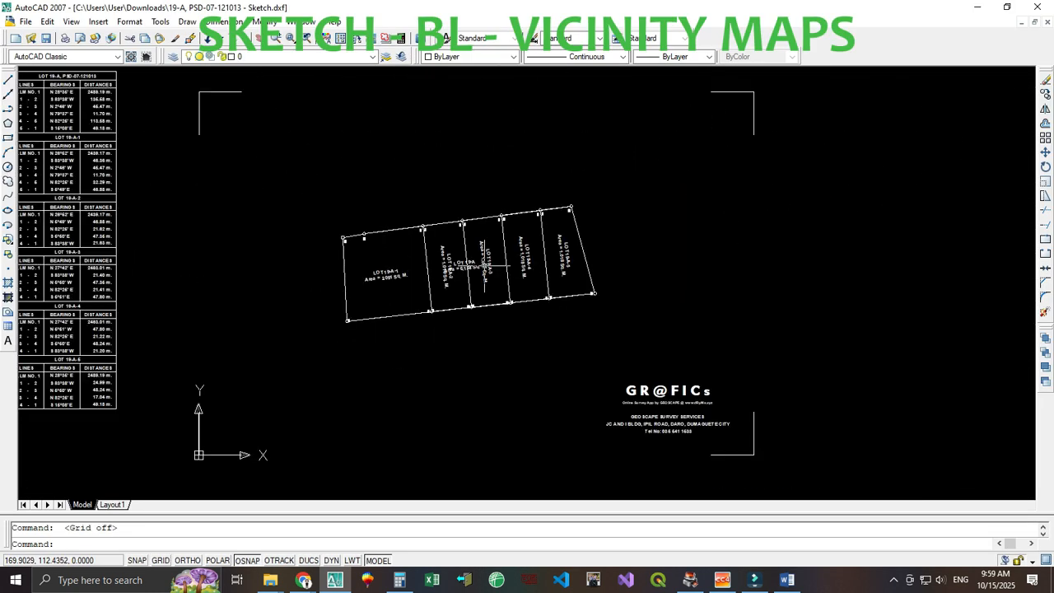
pyautogui.moveTo(80, 225); pyautogui.dragTo(366, 239, button='middle')
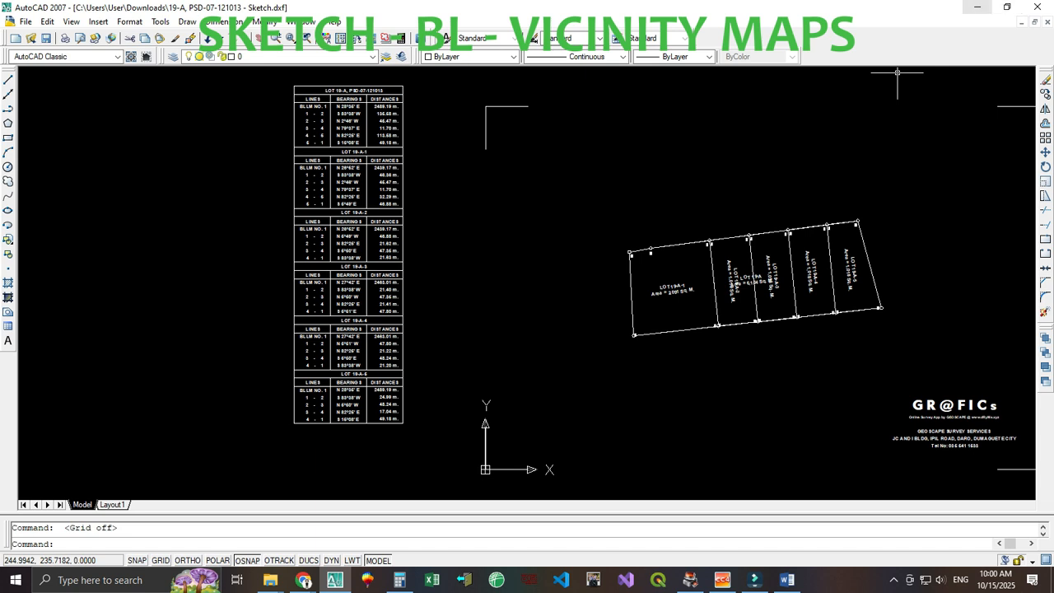
# - Switch back to the browser, open the Mother Lot + Sublots plan for 19-A from SR Manage, and refresh its adjoining-lot captions
pyautogui.click(977, 7)
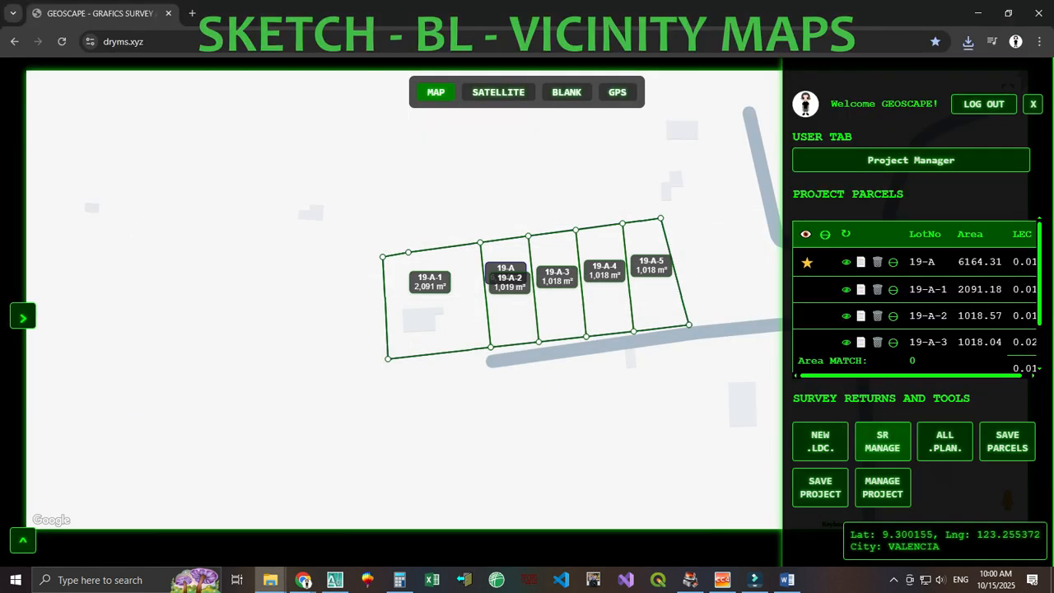
pyautogui.click(882, 441)
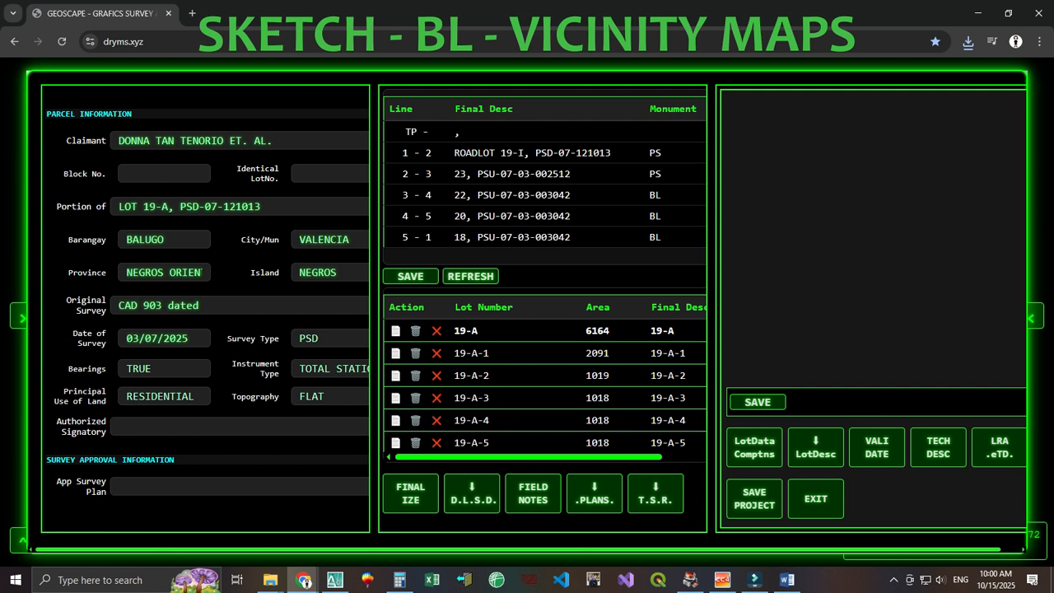
pyautogui.click(594, 494)
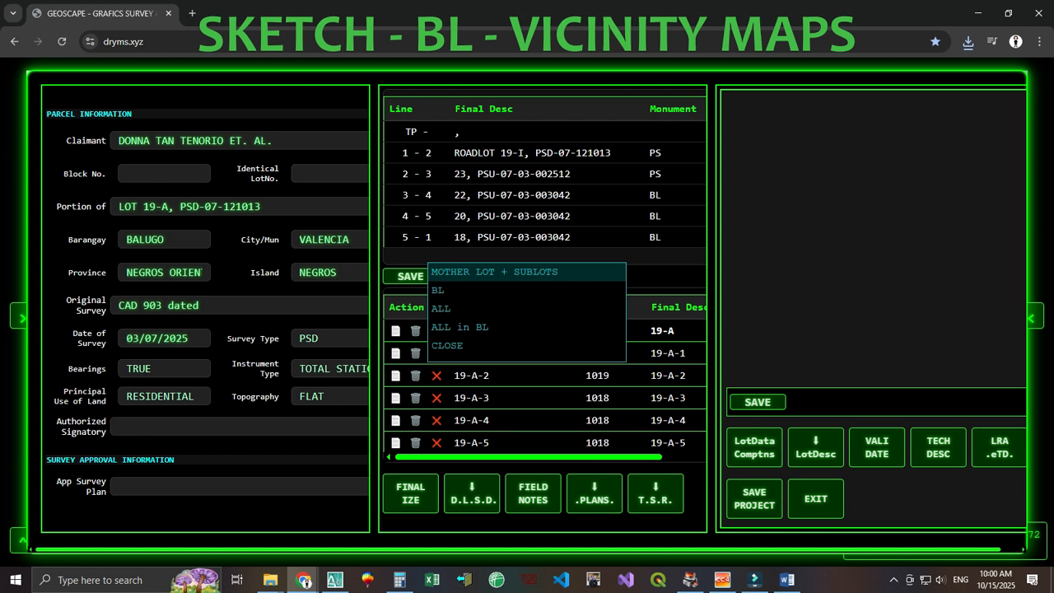
pyautogui.click(495, 271)
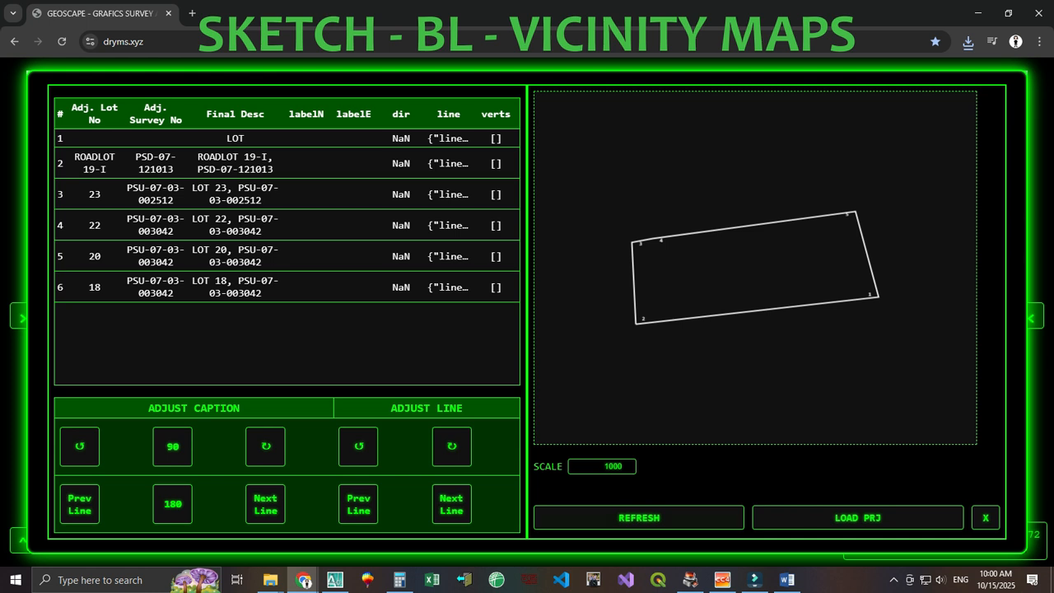
pyautogui.click(639, 518)
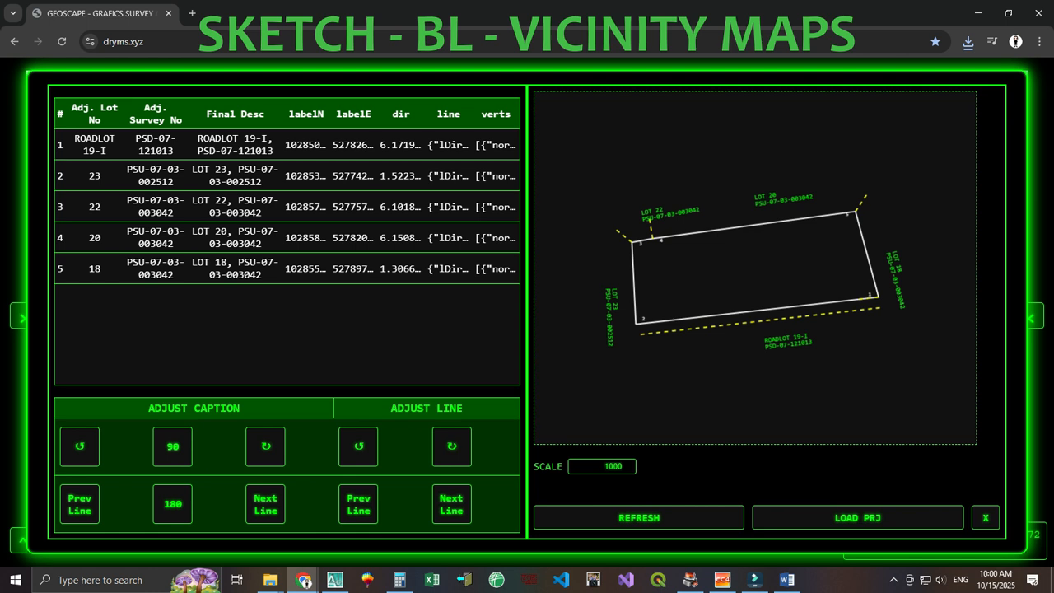
# - Move the ROADLOT 19-I caption onto the dashed line below the lot and rotate it 180° so it reads upright
pyautogui.click(265, 504)
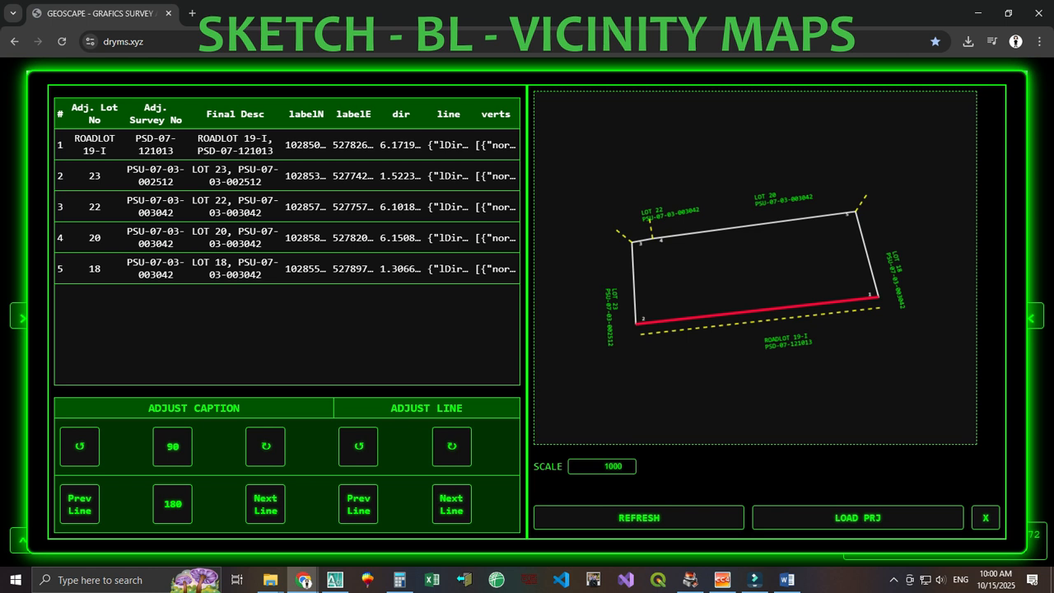
pyautogui.moveTo(788, 341); pyautogui.dragTo(756, 319)
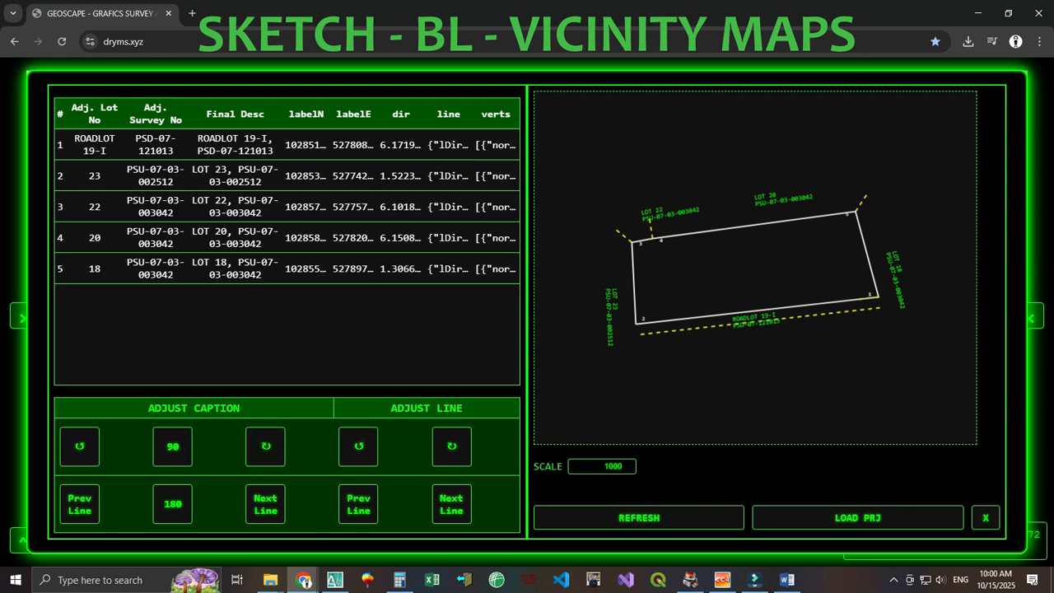
pyautogui.click(265, 447)
pyautogui.click(265, 447)
pyautogui.click(265, 504)
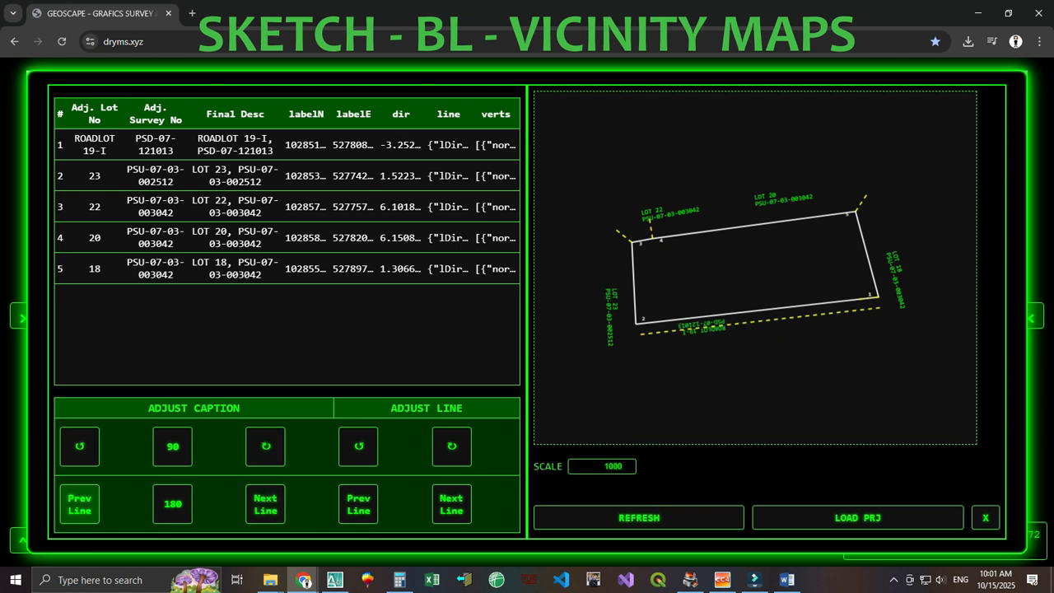
pyautogui.click(173, 504)
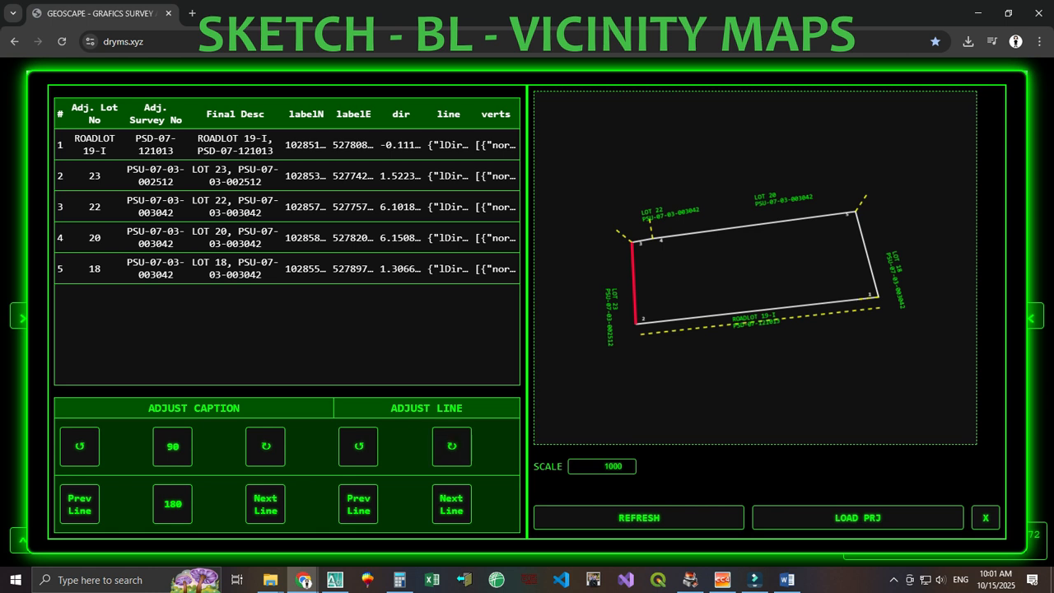
# - Shift the LOT 22 caption westward and turn the dashed line at corner 3 to extend the lot's upper edge
pyautogui.click(358, 504)
pyautogui.click(643, 240)
pyautogui.click(609, 220)
pyautogui.press('Left')
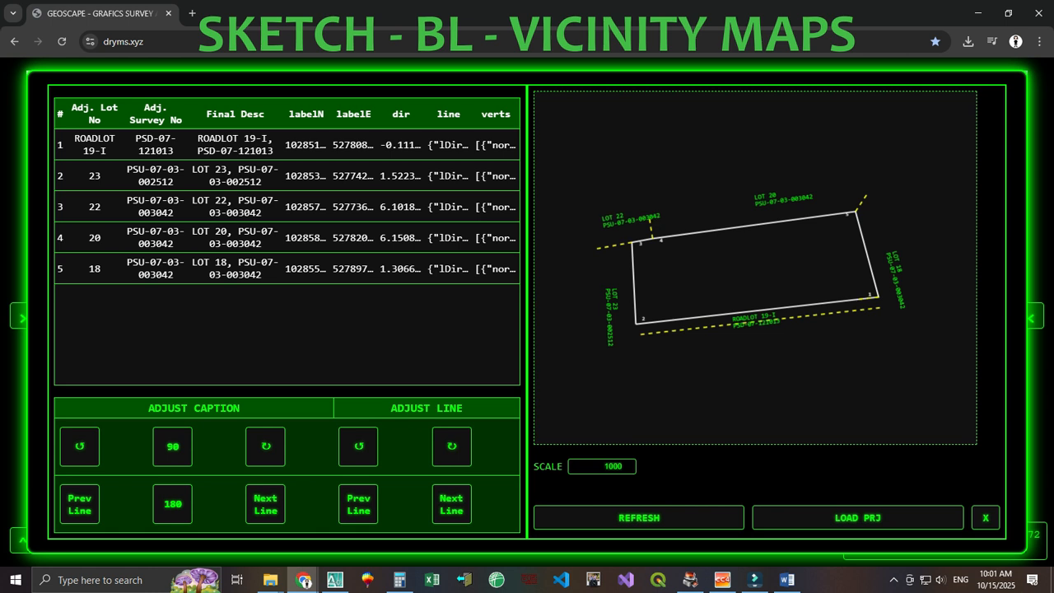
# - Reposition the LOT 20 and LOT 18 captions and turn the dashed lines at corners 5 and 1 to extend the adjacent lot edges
pyautogui.click(755, 225)
pyautogui.press('Left')
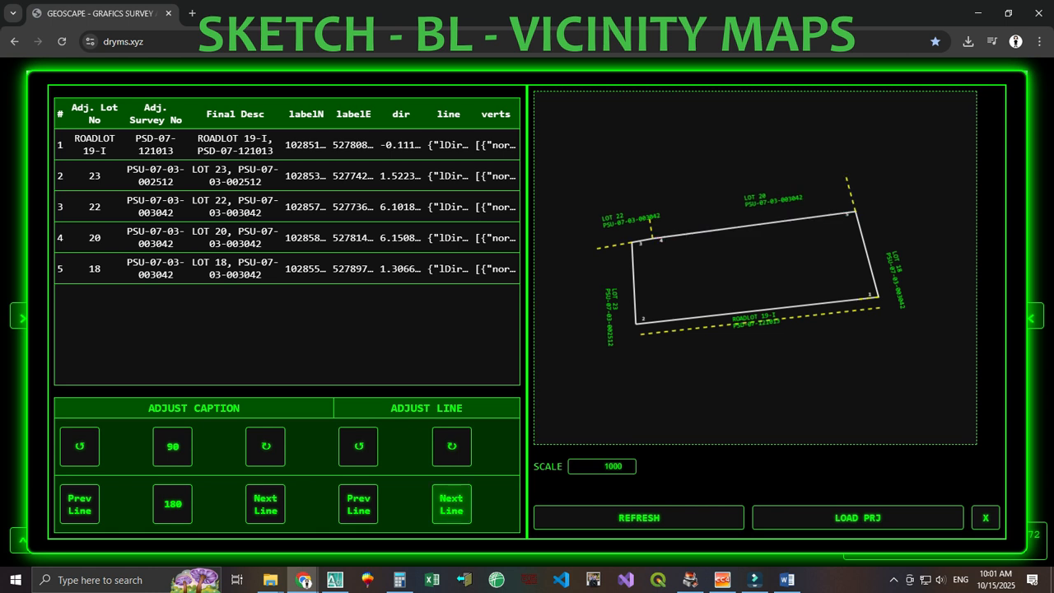
pyautogui.click(358, 504)
pyautogui.click(890, 245)
pyautogui.click(452, 505)
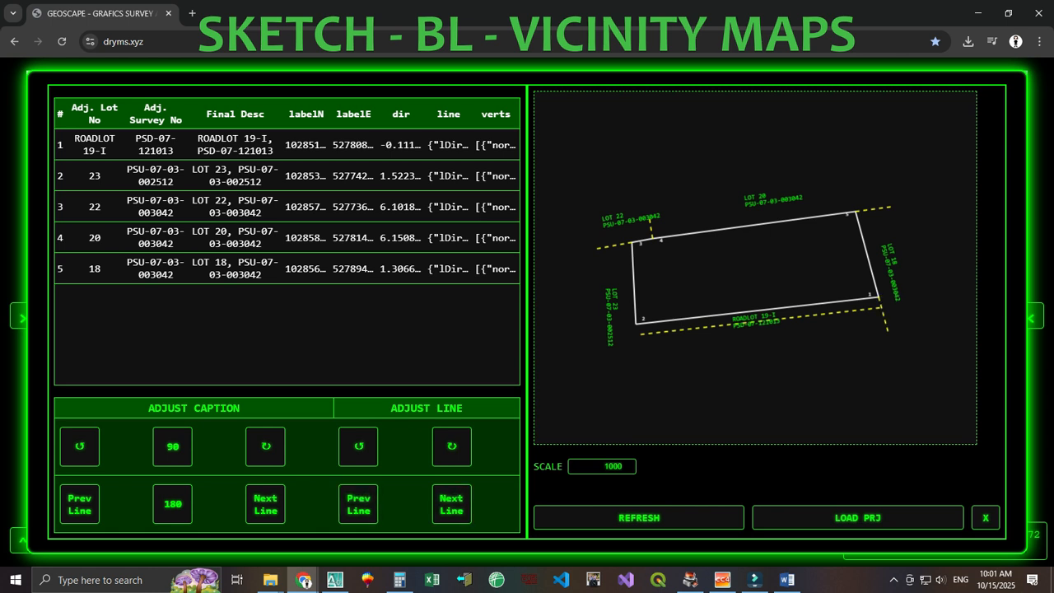
# - Generate the adjusted Mother Lot + Sublots plan as a DXF and save the 19-A project
pyautogui.click(857, 518)
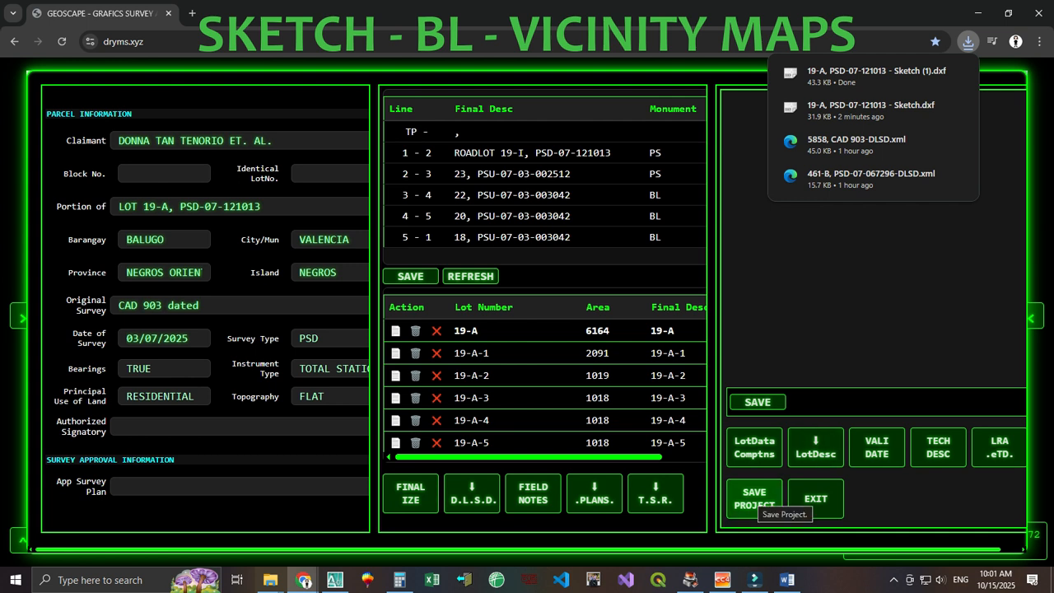
pyautogui.click(754, 498)
pyautogui.click(477, 322)
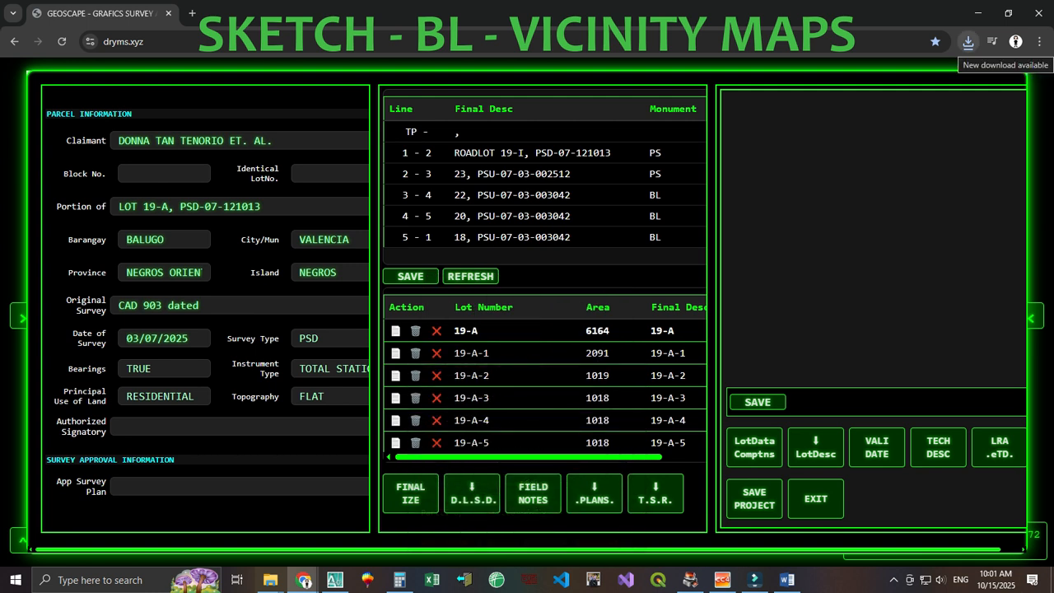
# - Open the downloaded "19-A, PSD-07-121013 - Sketch (1).dxf" in AutoCAD
pyautogui.click(968, 41)
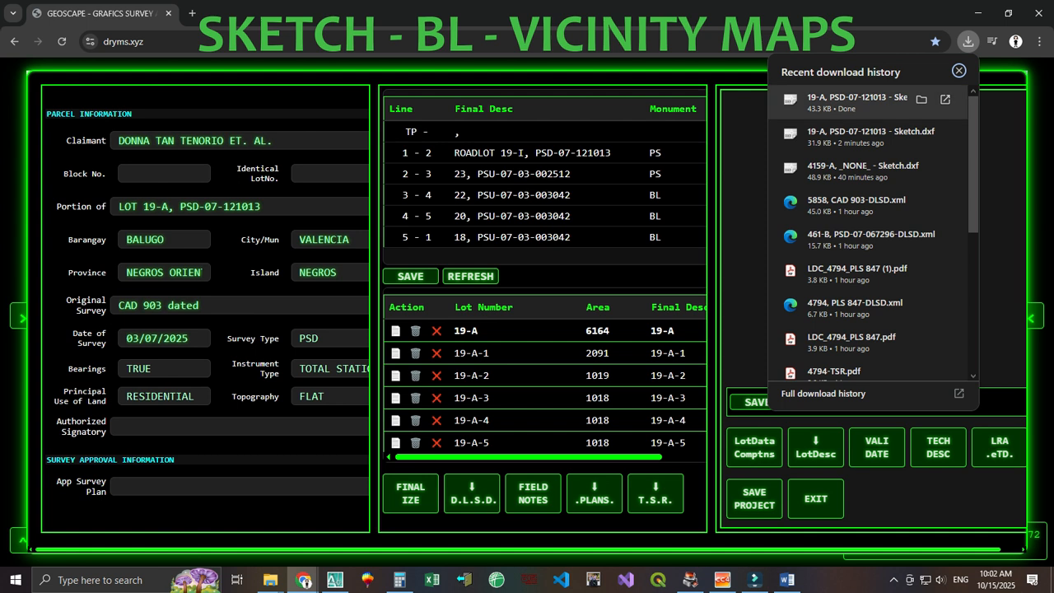
pyautogui.click(865, 92)
pyautogui.click(502, 341)
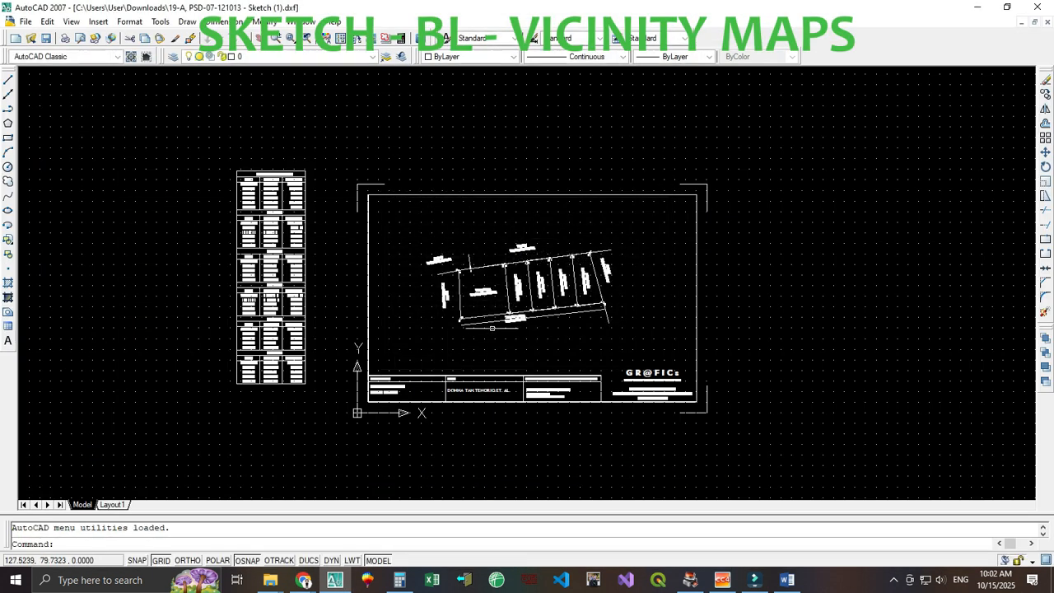
# - Turn off the grid and move the LOT 18 caption southeast, clear of the lot's east boundary
pyautogui.scroll(3, 511, 280)
pyautogui.scroll(1, 611, 288)
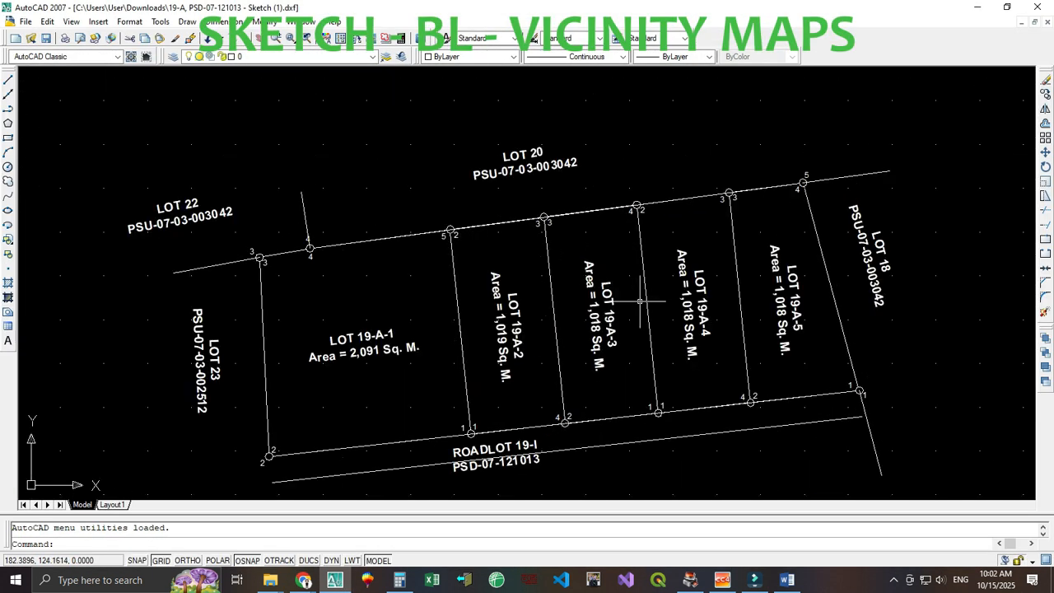
pyautogui.scroll(-2, 640, 301)
pyautogui.press('F7')
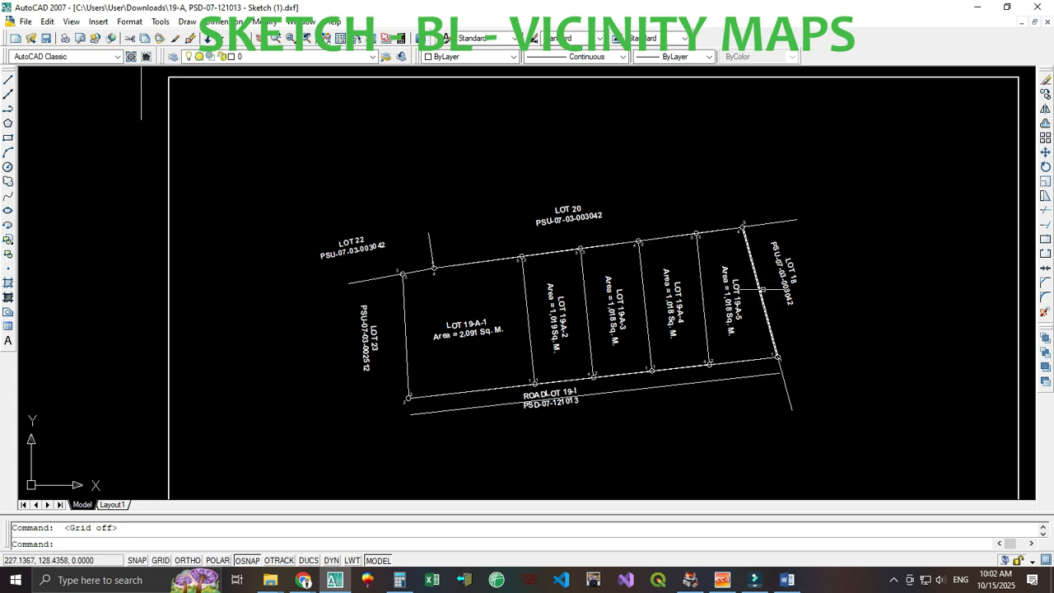
pyautogui.click(763, 290)
pyautogui.click(787, 270)
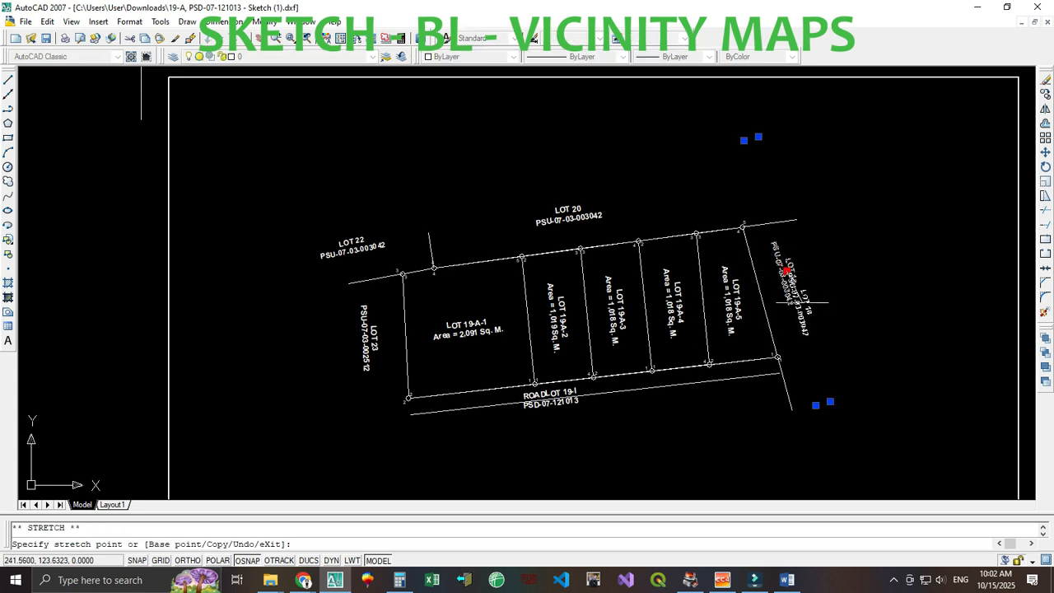
pyautogui.click(801, 306)
pyautogui.press('Escape')
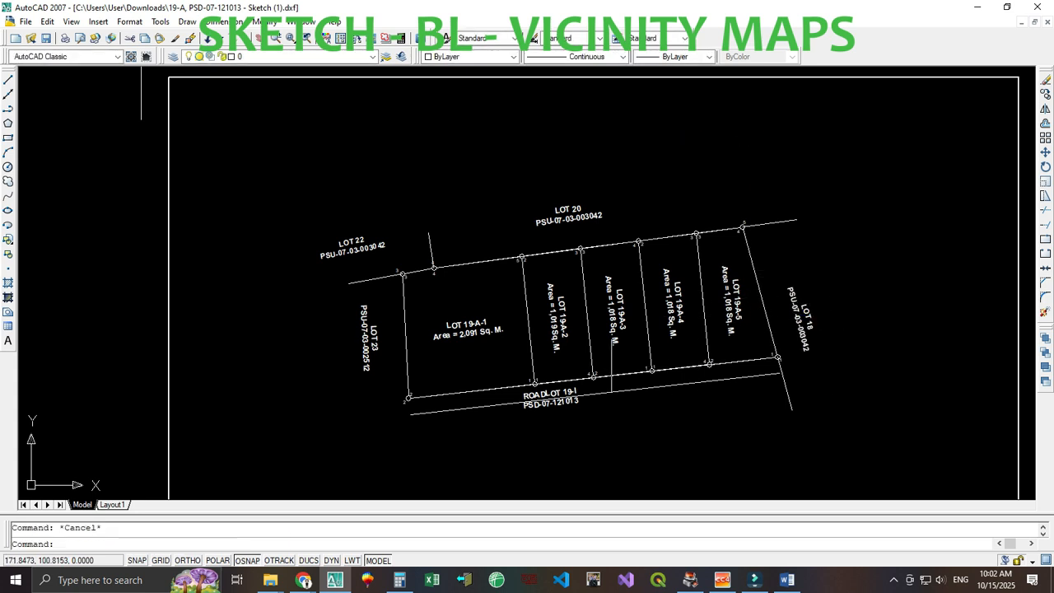
# - Set the lineweight of all drawing objects to 0.30 mm
pyautogui.scroll(-3, 650, 313)
pyautogui.click(842, 437)
pyautogui.click(300, 154)
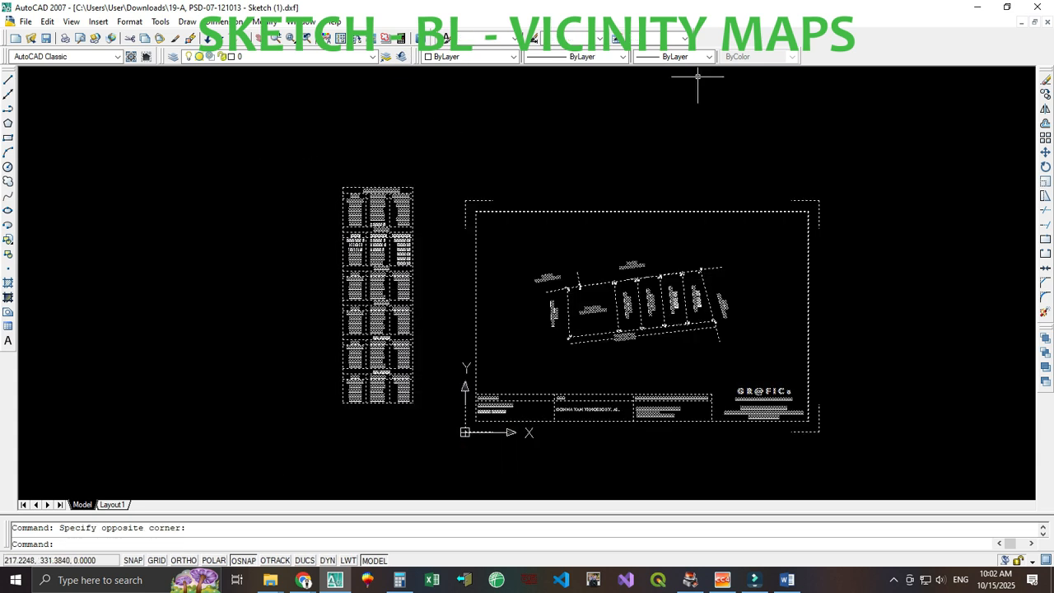
pyautogui.click(671, 56)
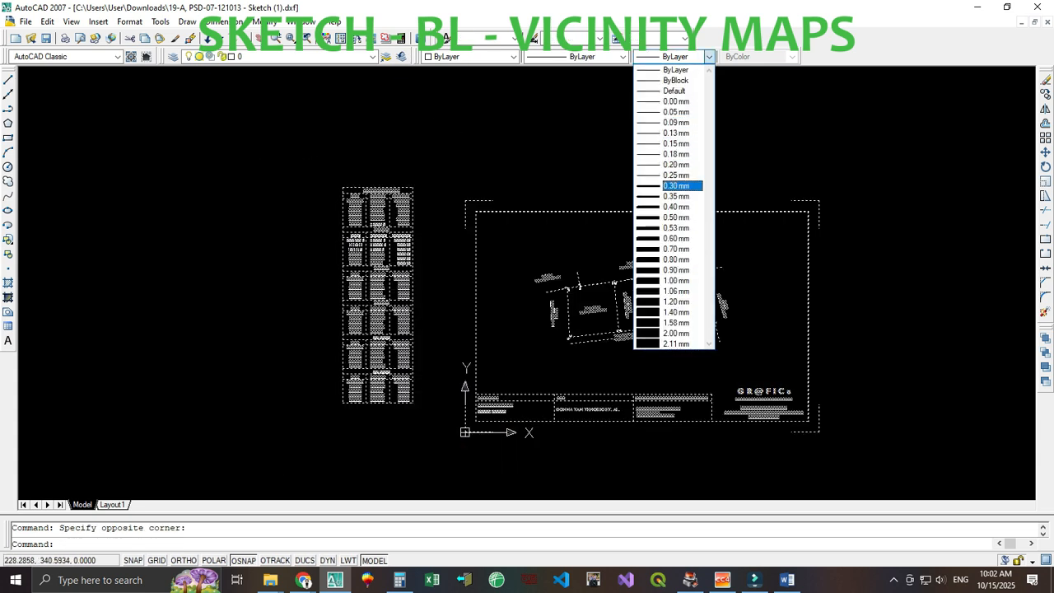
pyautogui.click(671, 185)
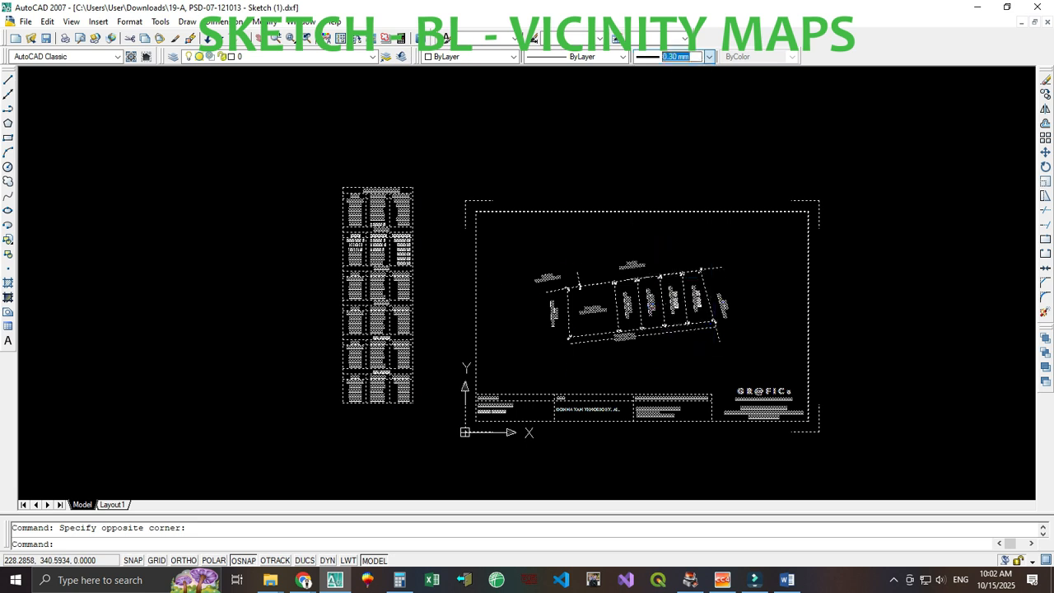
pyautogui.press('Escape')
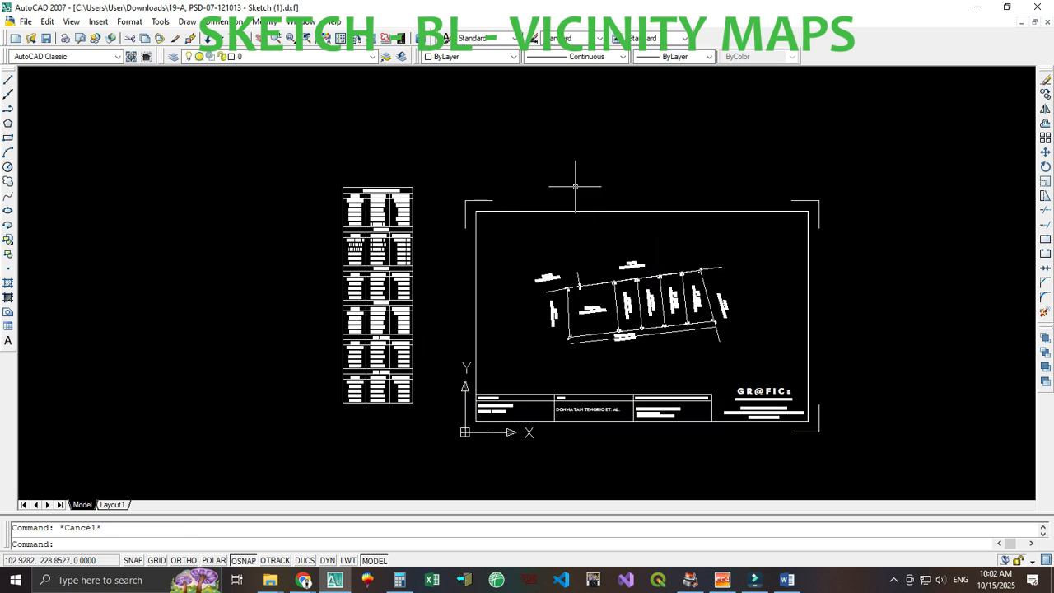
# - Load the DASHED2 linetype from acad.lin into the drawing
pyautogui.click(577, 56)
pyautogui.click(577, 101)
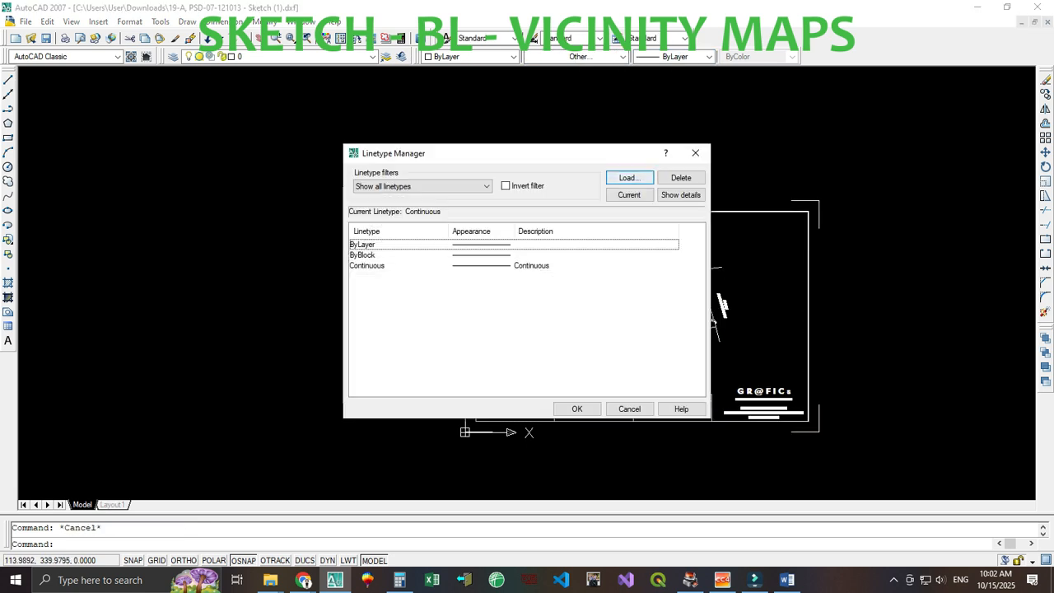
pyautogui.click(629, 178)
pyautogui.scroll(-5, 527, 298)
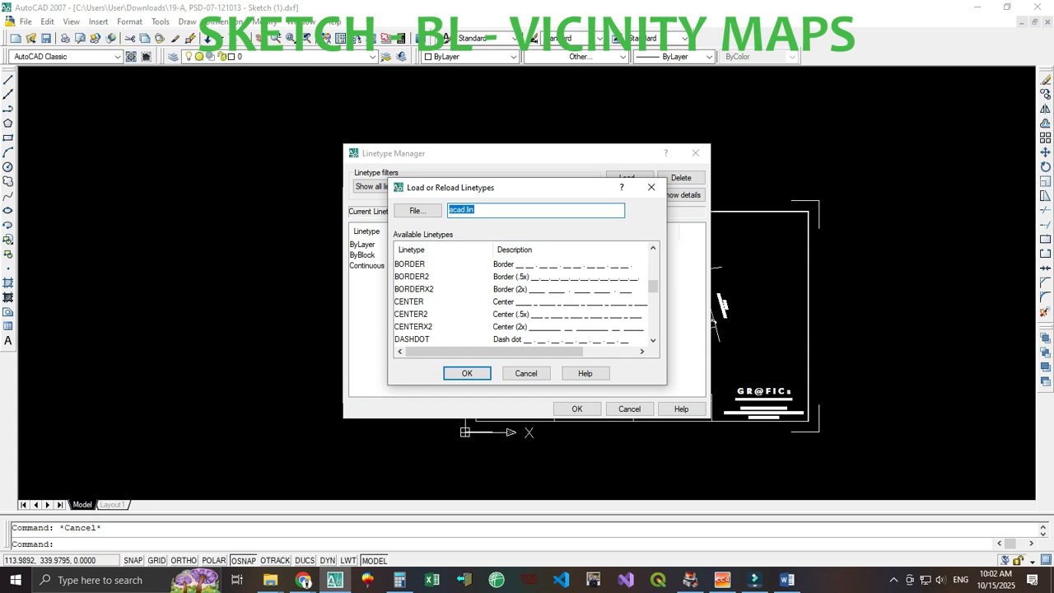
pyautogui.scroll(1, 527, 298)
pyautogui.write('d')
pyautogui.click(412, 314)
pyautogui.press('d')
pyautogui.click(411, 313)
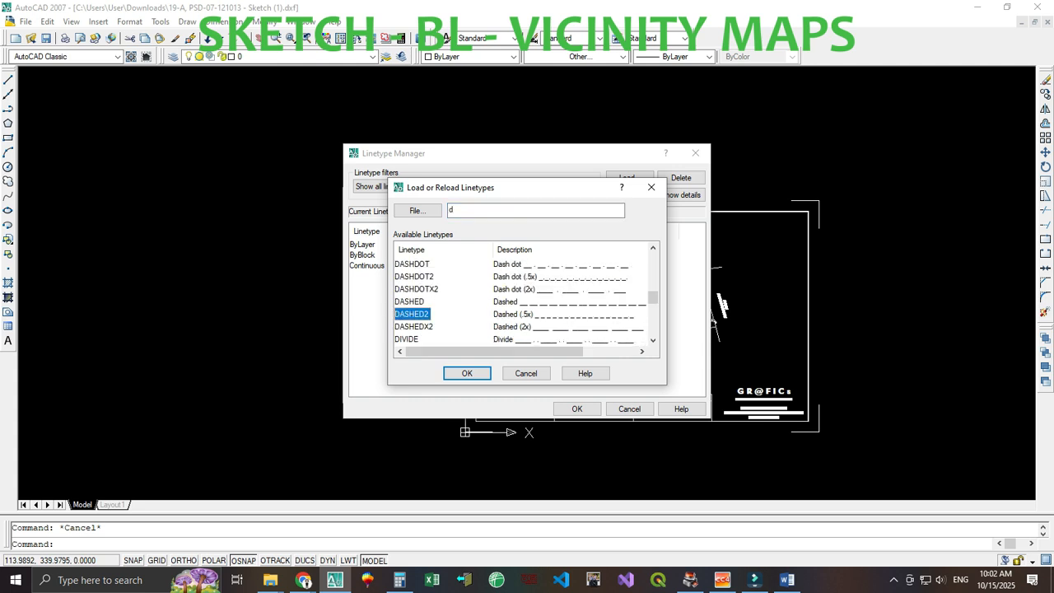
pyautogui.press('Return')
# - Show the DASHED2 linetype details and set the global scale factor to 5
pyautogui.click(412, 276)
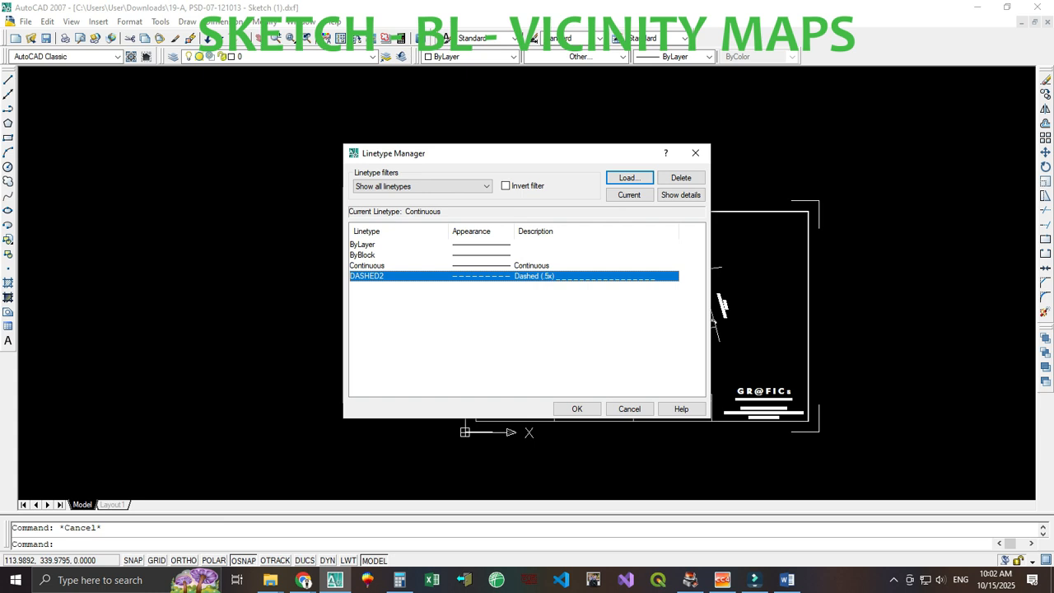
pyautogui.hotkey('alt', 'd')
pyautogui.write('5')
pyautogui.press('Return')
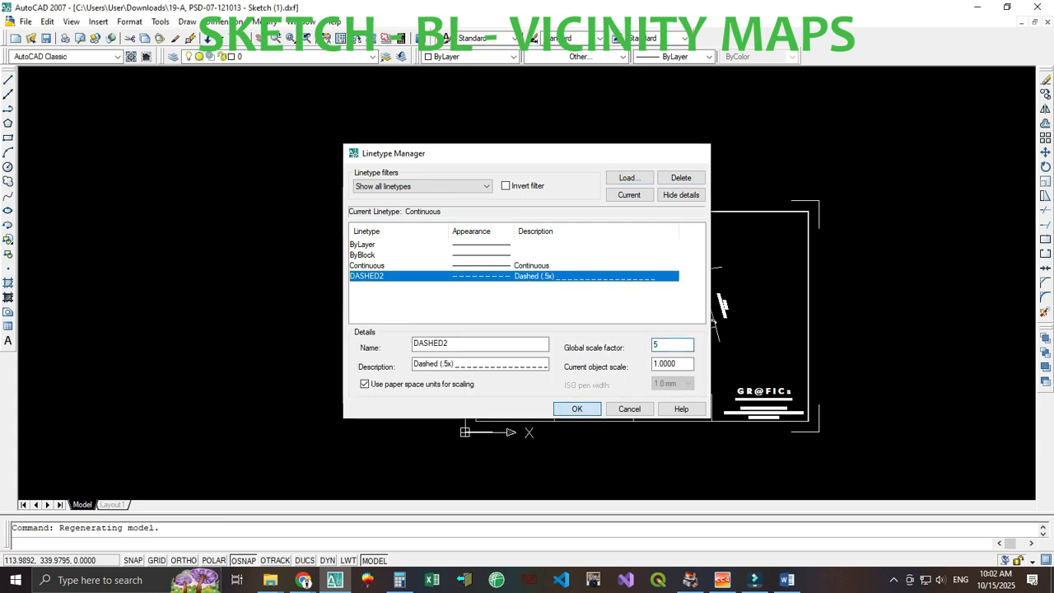
# - Apply the DASHED2 linetype to the four adjoining-lot extension lines and the road lot's outer line
pyautogui.scroll(4, 678, 346)
pyautogui.click(795, 300)
pyautogui.click(726, 301)
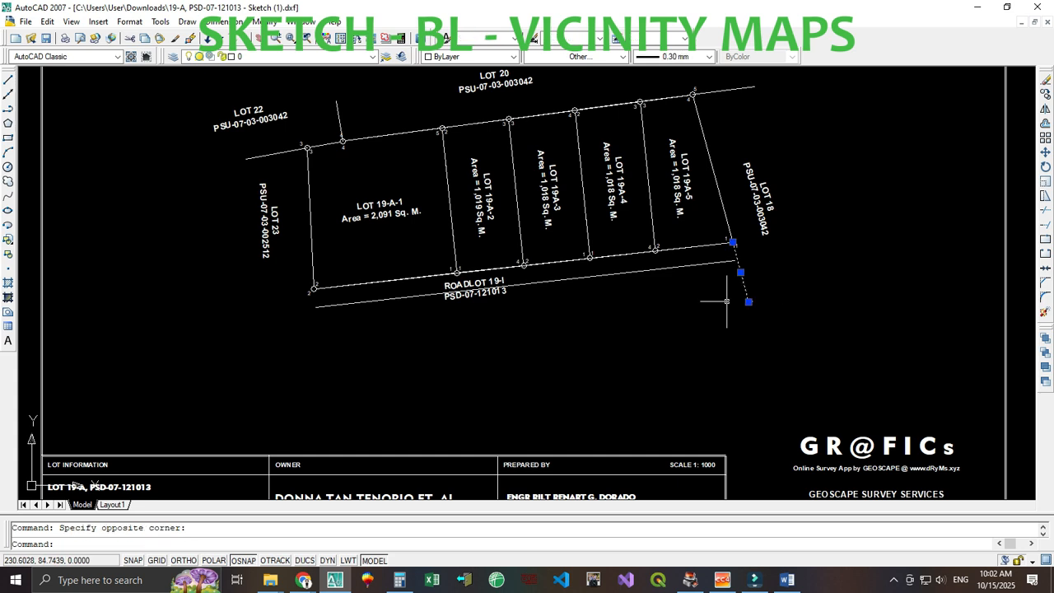
pyautogui.click(767, 98)
pyautogui.click(732, 85)
pyautogui.click(357, 125)
pyautogui.click(310, 101)
pyautogui.click(286, 161)
pyautogui.click(267, 142)
pyautogui.click(353, 318)
pyautogui.click(334, 296)
pyautogui.click(581, 56)
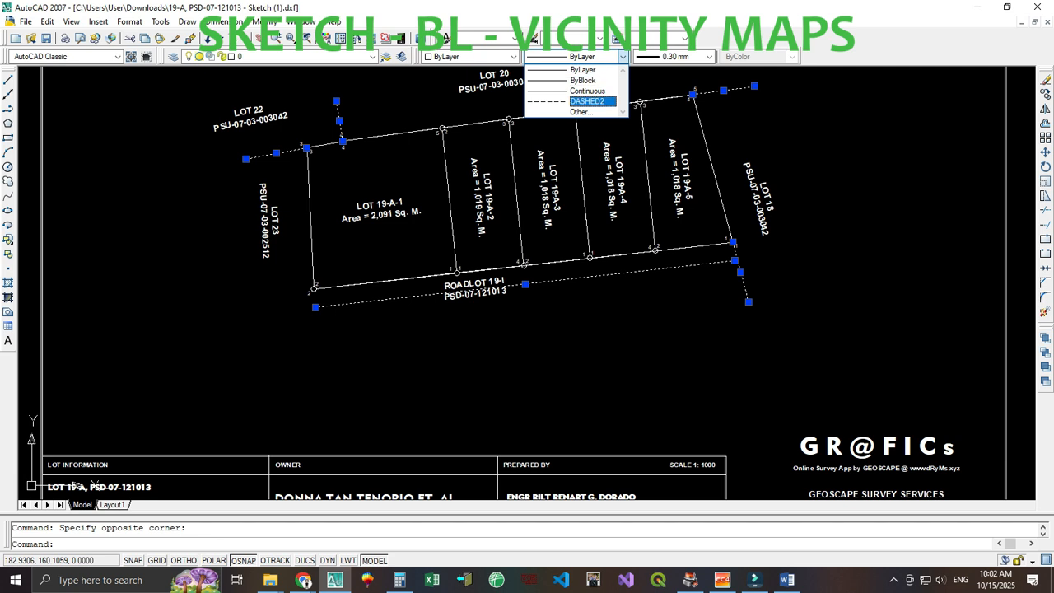
pyautogui.click(587, 100)
pyautogui.press('Escape')
# - Join the two-line ROADLOT 19-I / PSD-07-121013 caption into a single line of text
pyautogui.scroll(5, 482, 313)
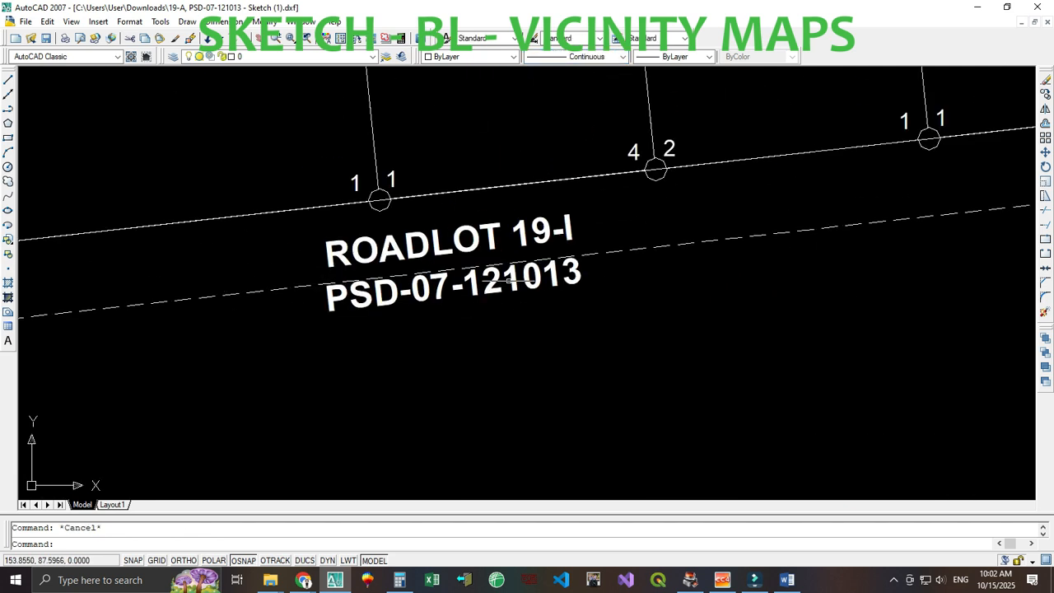
pyautogui.click(568, 233)
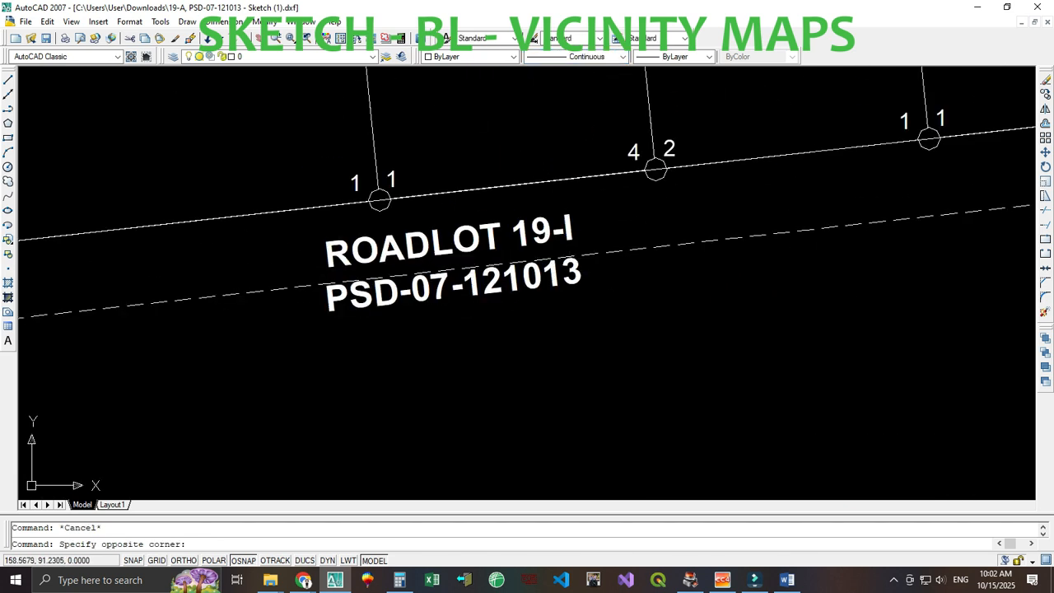
pyautogui.click(562, 236)
pyautogui.doubleClick(549, 239)
pyautogui.click(574, 231)
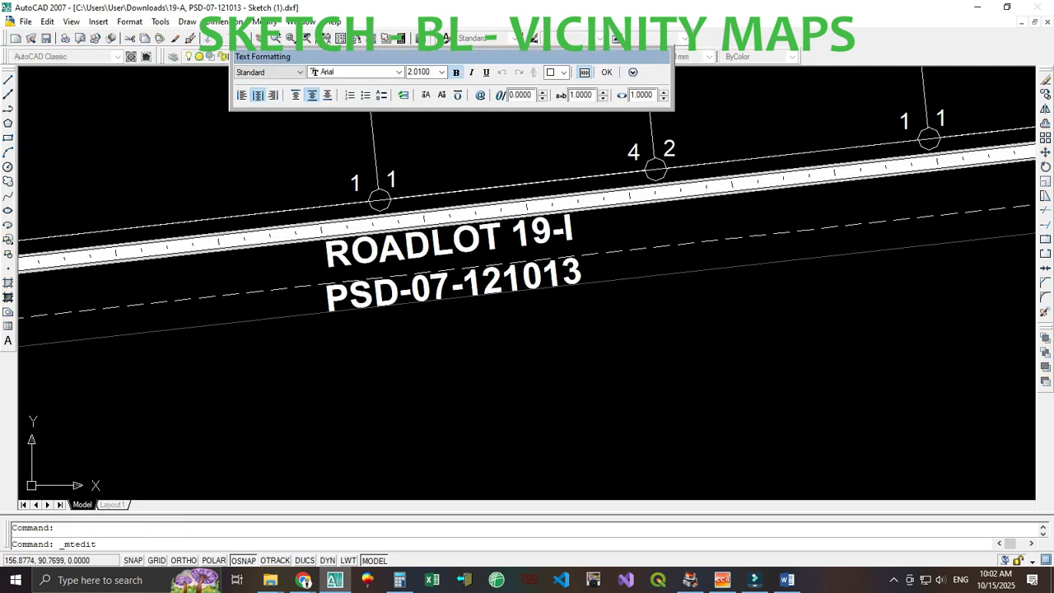
pyautogui.press('Delete')
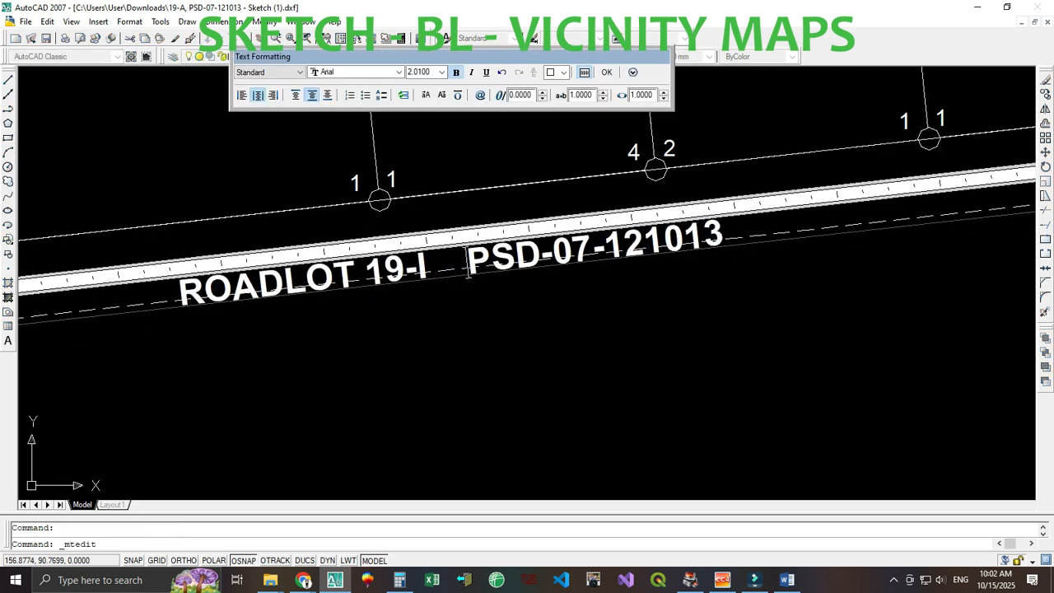
pyautogui.click(599, 206)
# - Move the ROADLOT 19-I caption up between the lots' lower boundary and the dashed road line
pyautogui.click(582, 240)
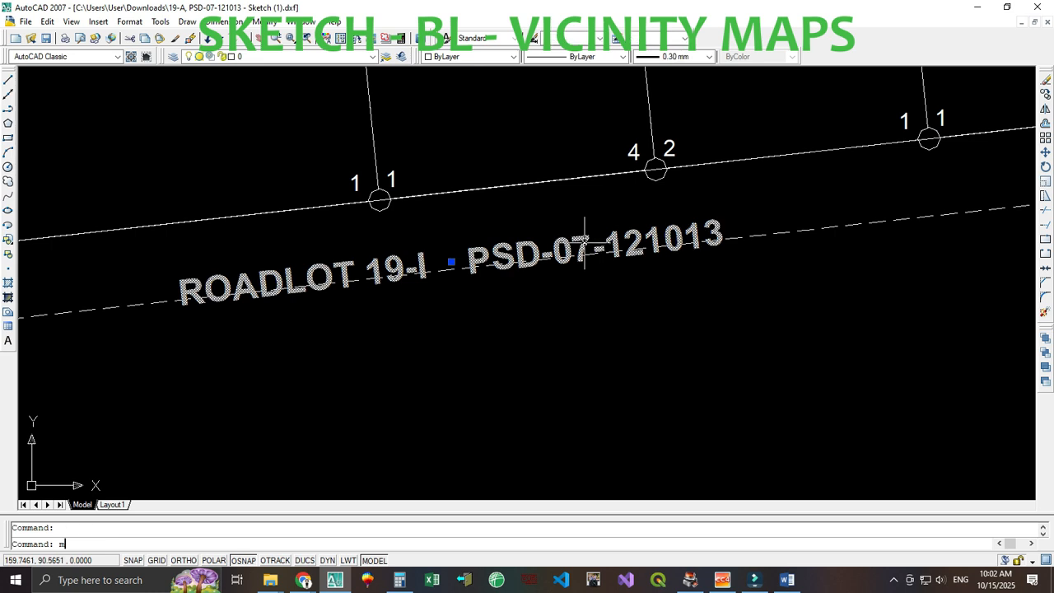
pyautogui.press('Return')
pyautogui.click(585, 239)
pyautogui.click(604, 213)
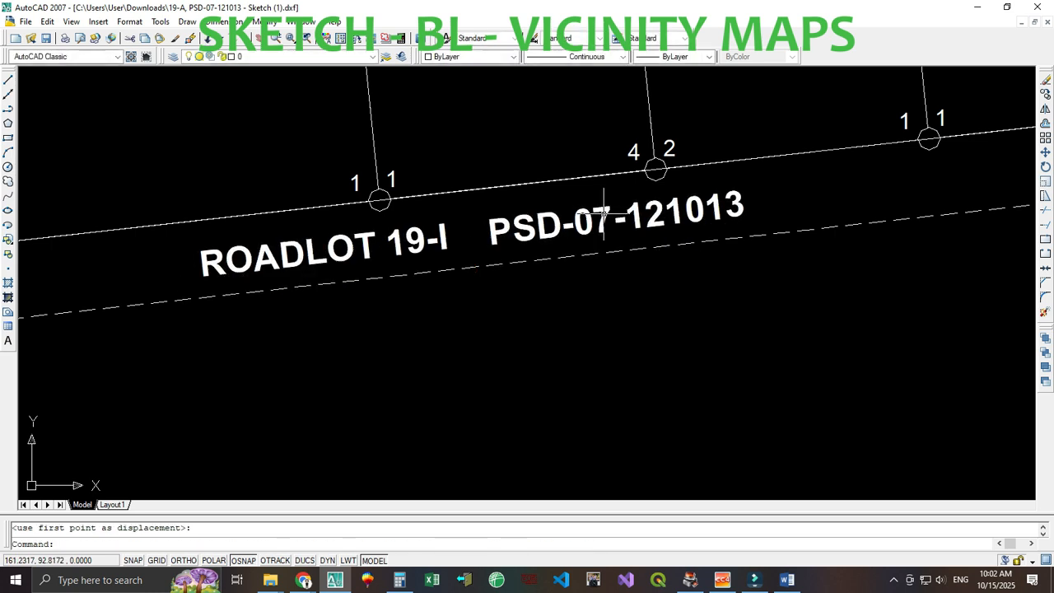
# - Move the whole lot plan with its captions and dashed lines east within the sheet frame
pyautogui.scroll(-3, 605, 212)
pyautogui.scroll(-2, 605, 213)
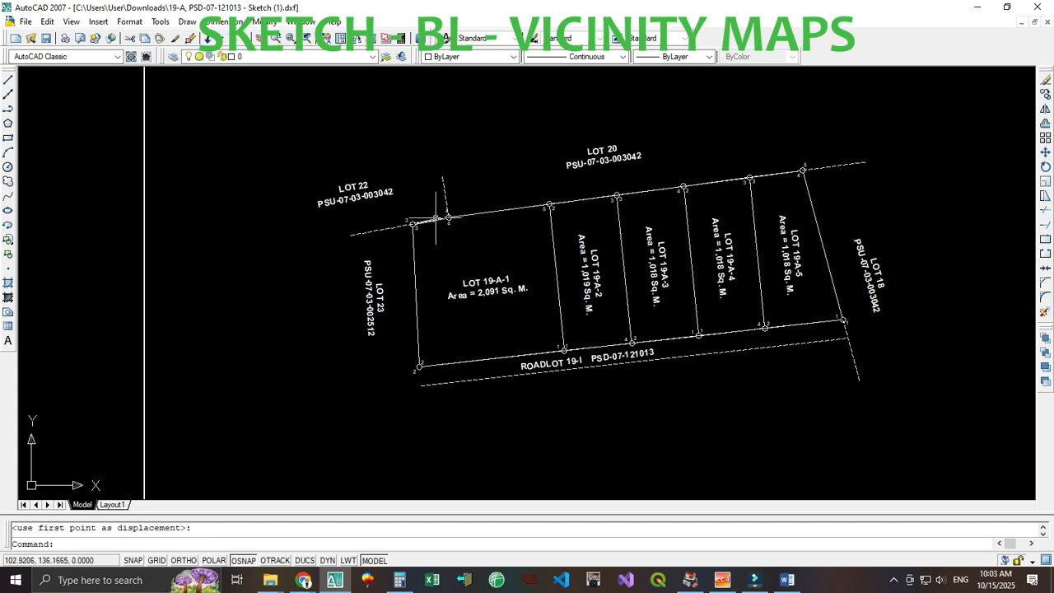
pyautogui.scroll(-2, 622, 291)
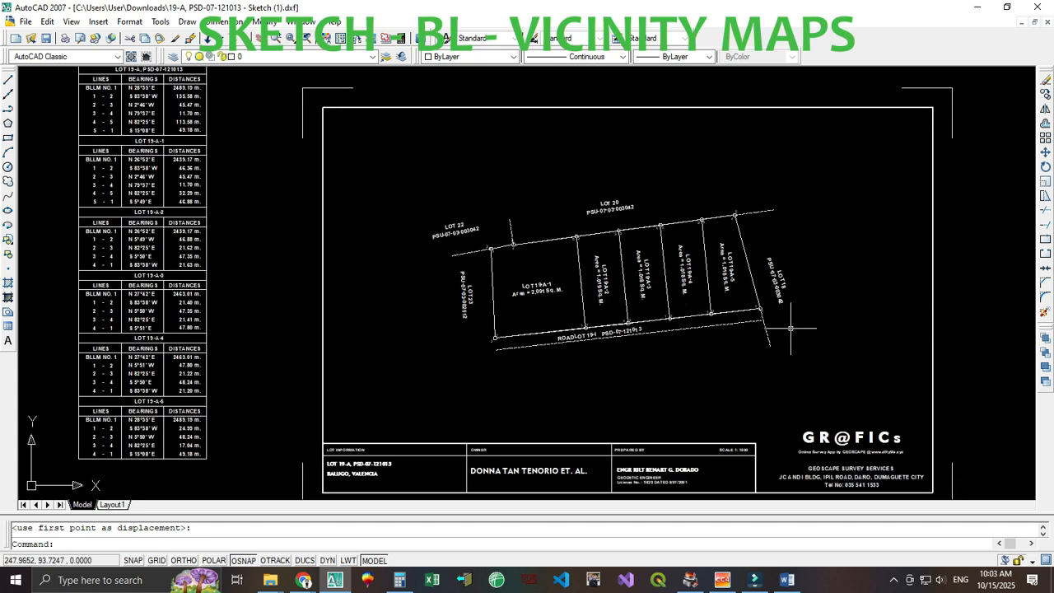
pyautogui.click(852, 369)
pyautogui.click(330, 154)
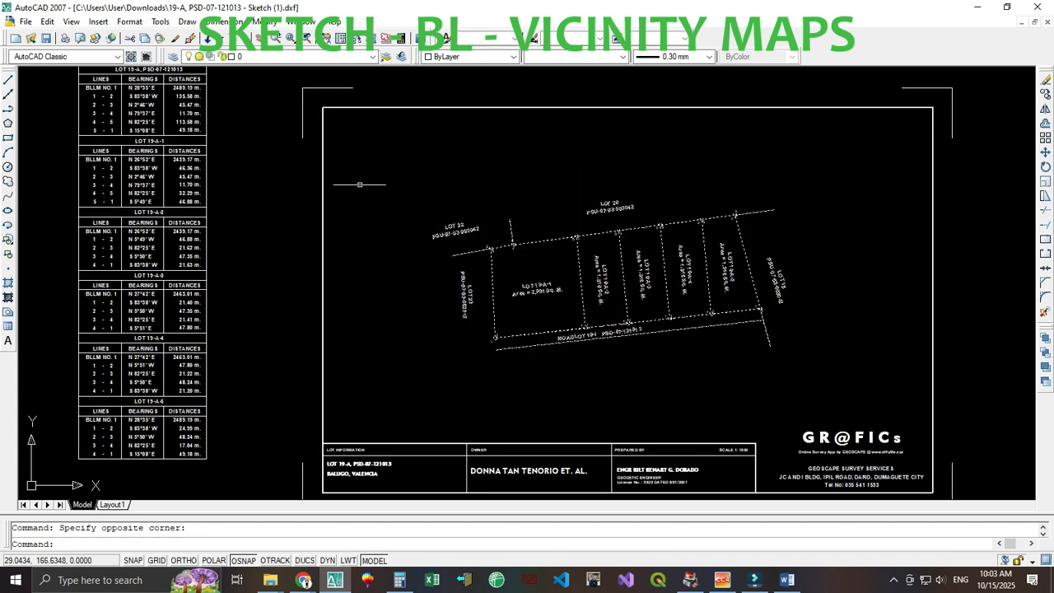
pyautogui.write('m')
pyautogui.press('Return')
pyautogui.click(696, 358)
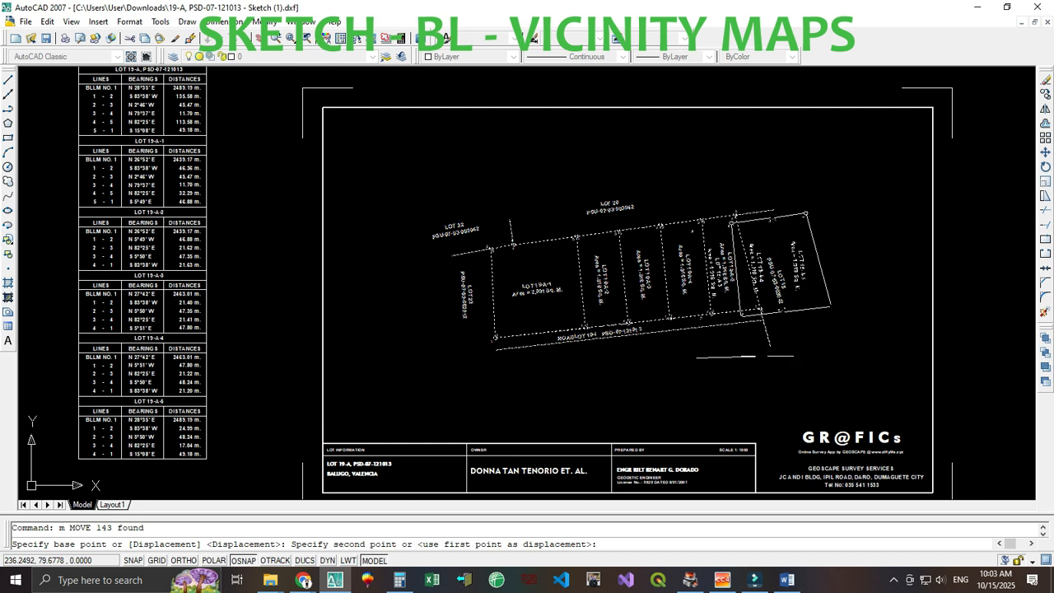
pyautogui.click(770, 356)
# - Move the bearing and distance tables for LOT 19-A through LOT 19-A-4 to the frame's upper-left inner corner
pyautogui.moveTo(334, 233); pyautogui.dragTo(457, 285, button='middle')
pyautogui.click(175, 92)
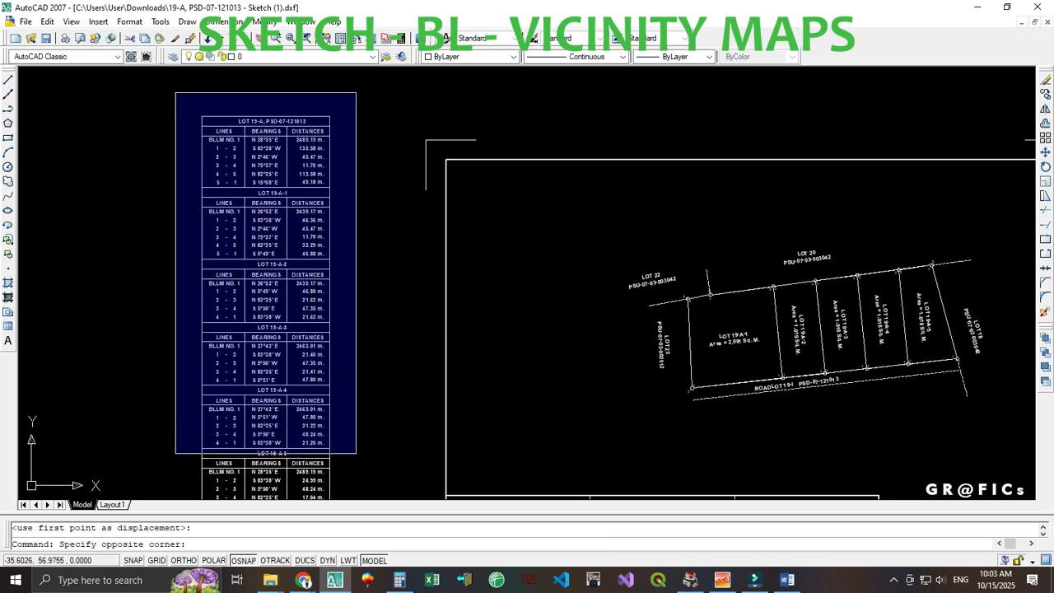
pyautogui.click(355, 452)
pyautogui.write('m')
pyautogui.press('Return')
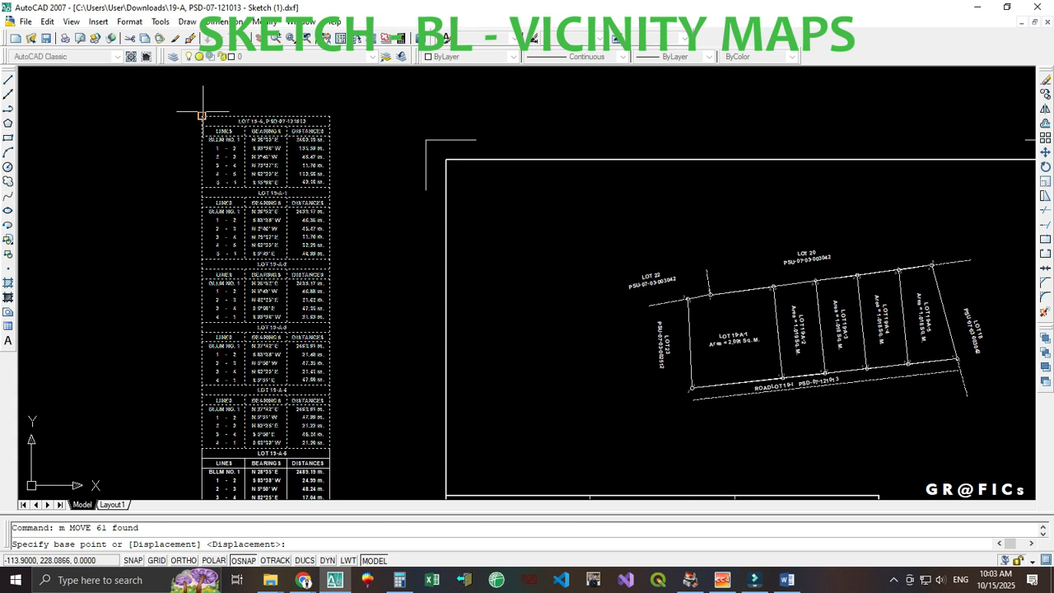
pyautogui.click(202, 116)
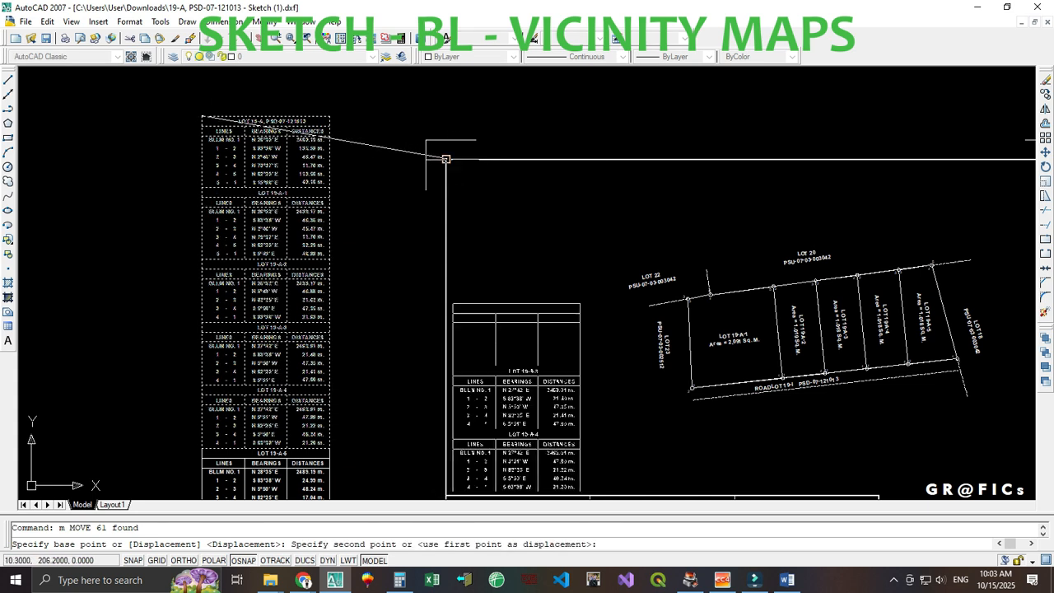
pyautogui.click(445, 159)
# - Move the remaining LOT 19-A-5 table so its upper-right corner snaps to the frame's upper-right inner corner
pyautogui.moveTo(365, 327); pyautogui.dragTo(373, 198, button='middle')
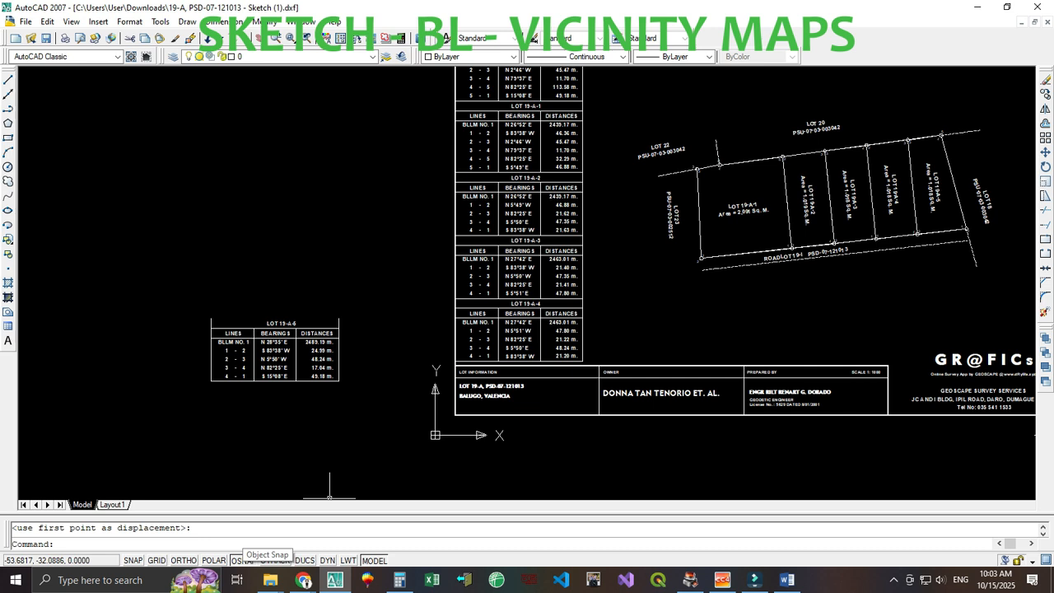
pyautogui.click(243, 560)
pyautogui.click(243, 561)
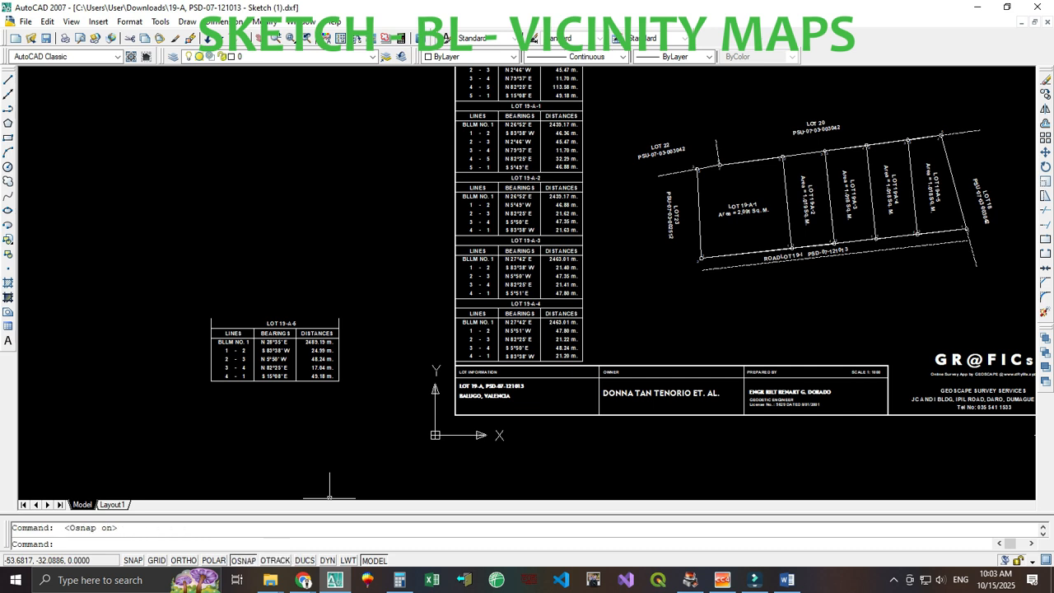
pyautogui.click(188, 288)
pyautogui.click(353, 431)
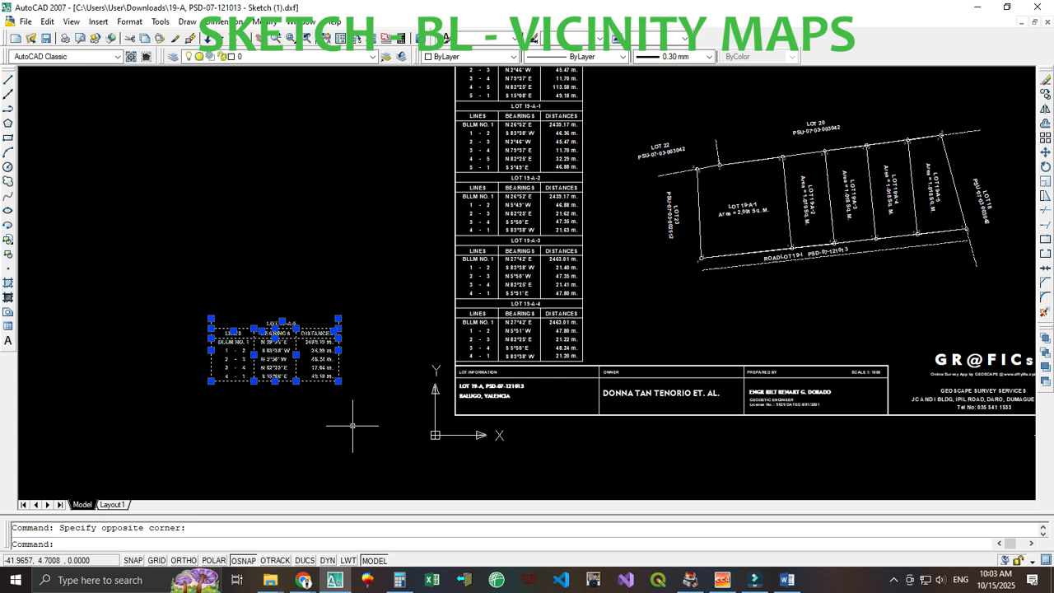
pyautogui.write('mm')
pyautogui.press('Return')
pyautogui.write('m')
pyautogui.press('Return')
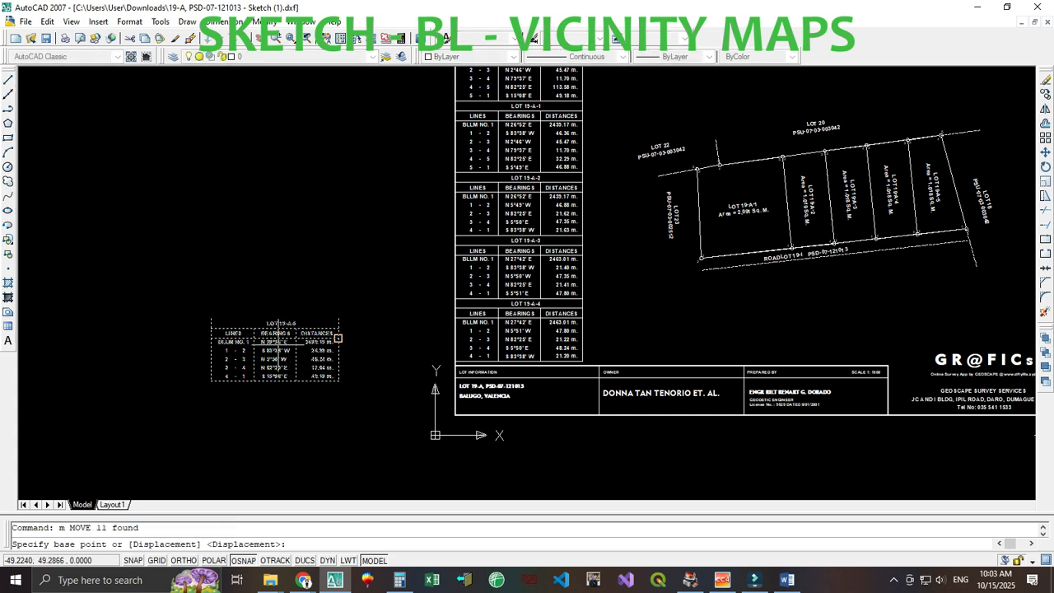
pyautogui.click(339, 318)
pyautogui.moveTo(948, 85); pyautogui.dragTo(752, 209, button='middle')
pyautogui.click(869, 154)
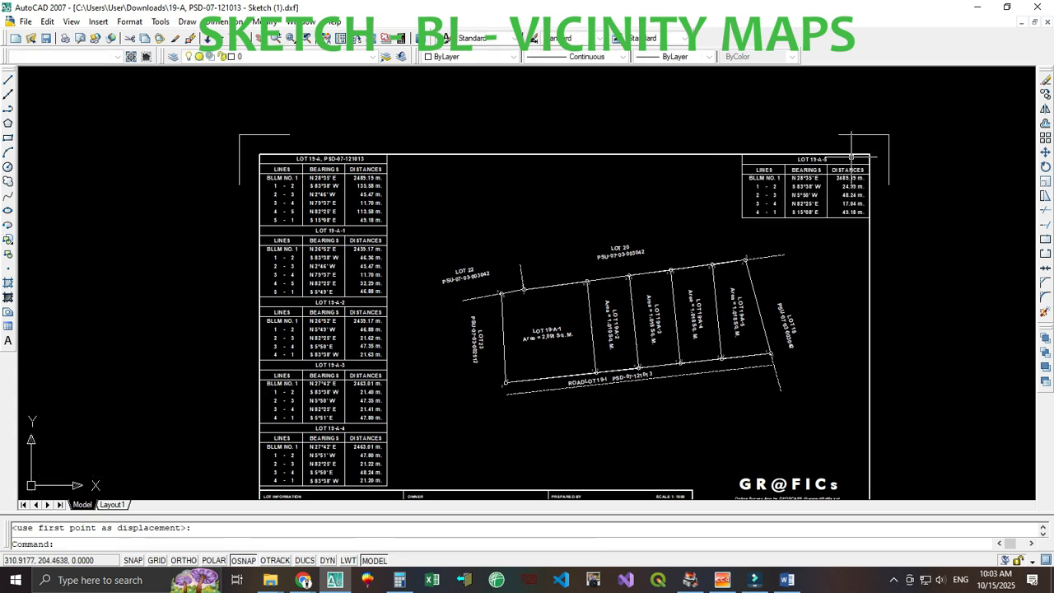
# - Shift the lot plan and its captions slightly southwest to sit between the tables and title block
pyautogui.moveTo(810, 359); pyautogui.dragTo(813, 280, button='middle')
pyautogui.click(827, 341)
pyautogui.click(443, 160)
pyautogui.write('m')
pyautogui.press('Return')
pyautogui.click(695, 253)
pyautogui.click(680, 284)
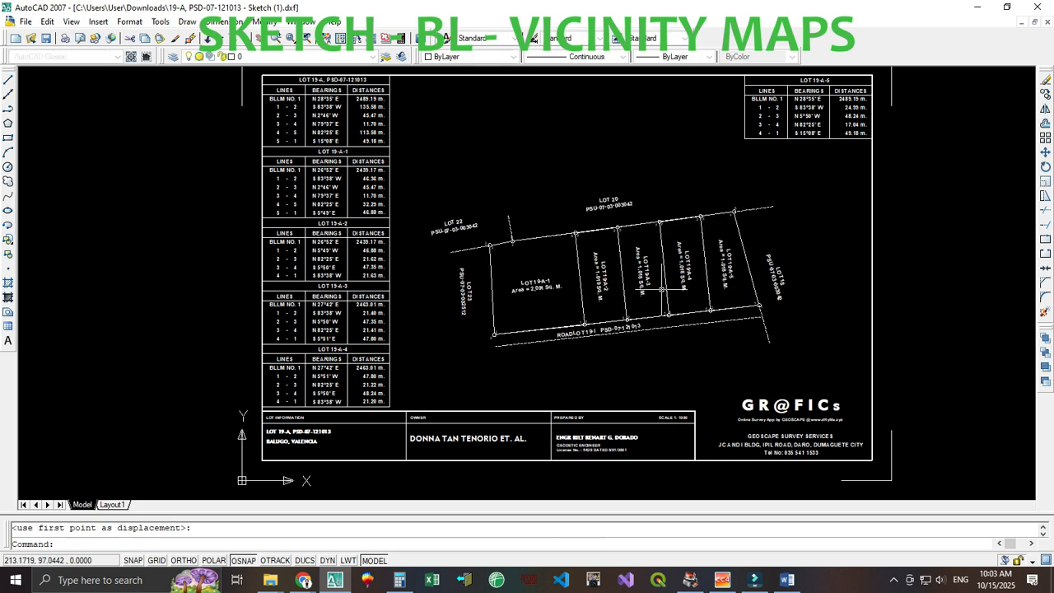
# - Save the sketch drawing in Downloads as 19-A, PSD-07-121013 - Sketch (1).dwg
pyautogui.hotkey('ctrl', 's')
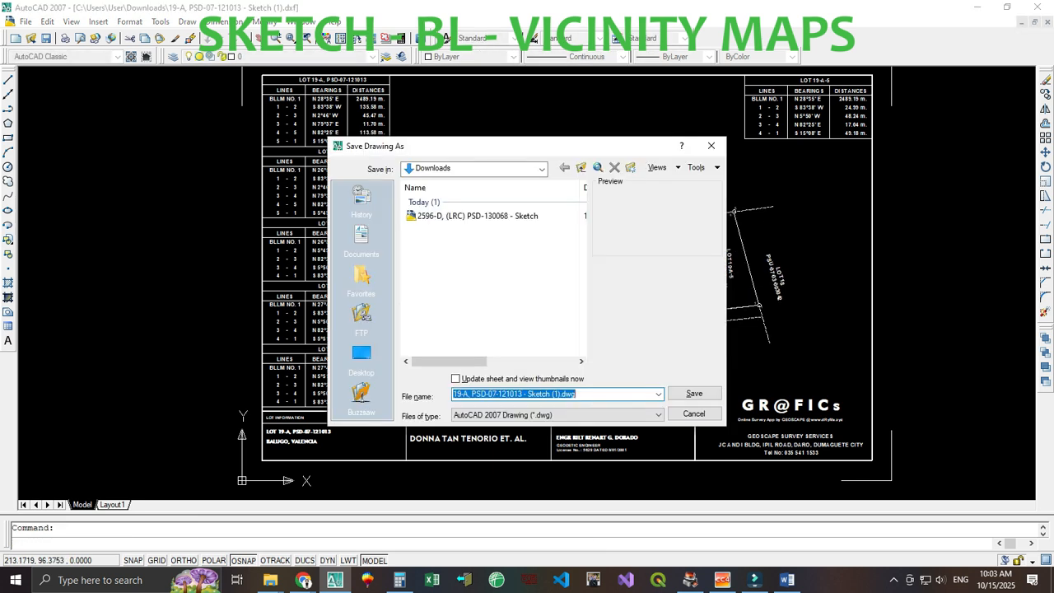
pyautogui.click(694, 392)
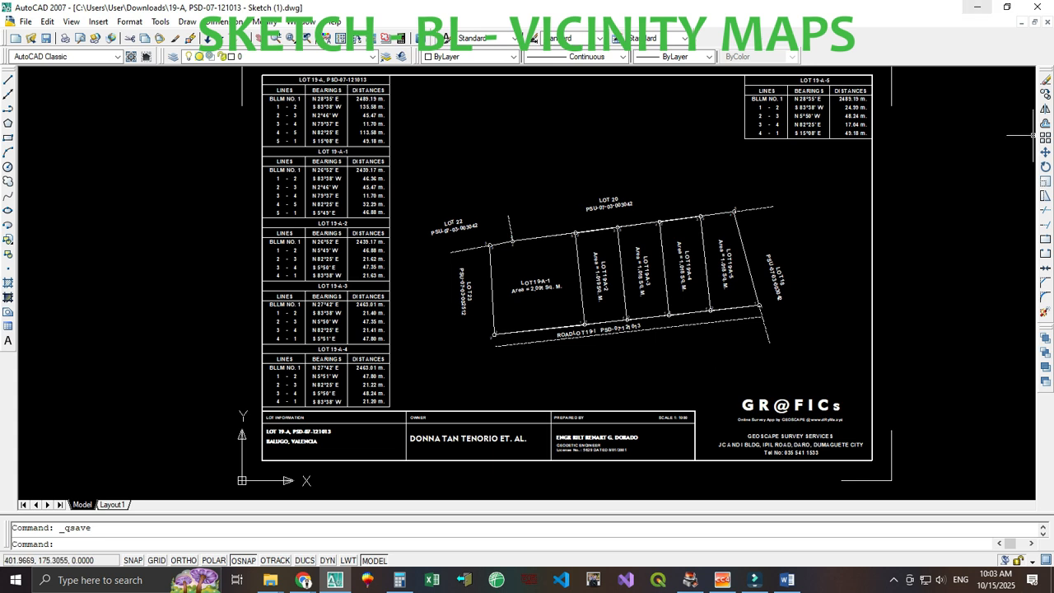
pyautogui.click(977, 7)
# - Switch to GR@FICs, bring up the plan choices and complete the Original Survey entry as CAD 903 dated 1/25/1996
pyautogui.click(594, 493)
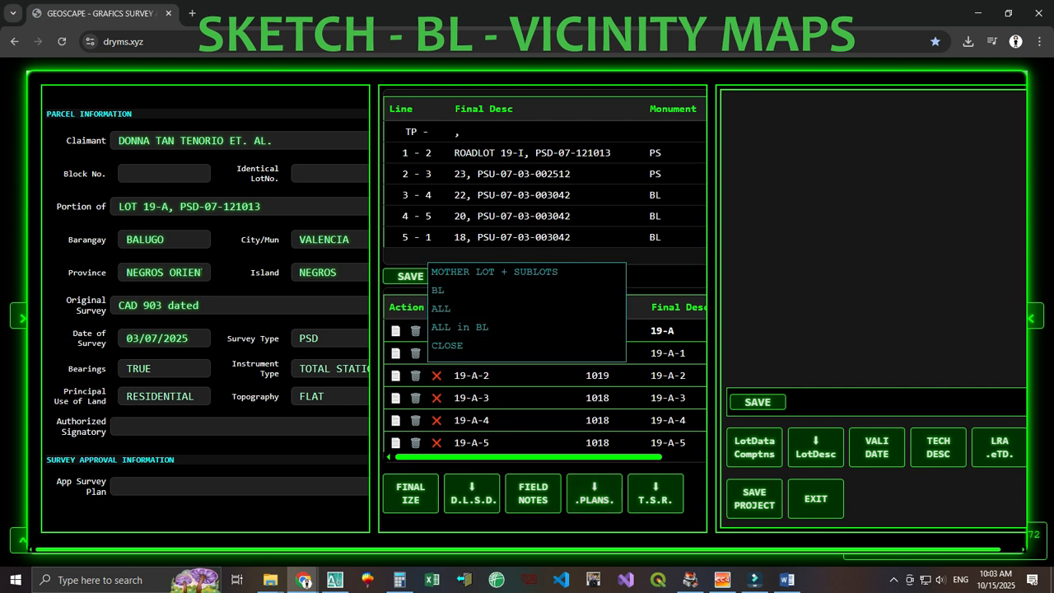
pyautogui.click(207, 206)
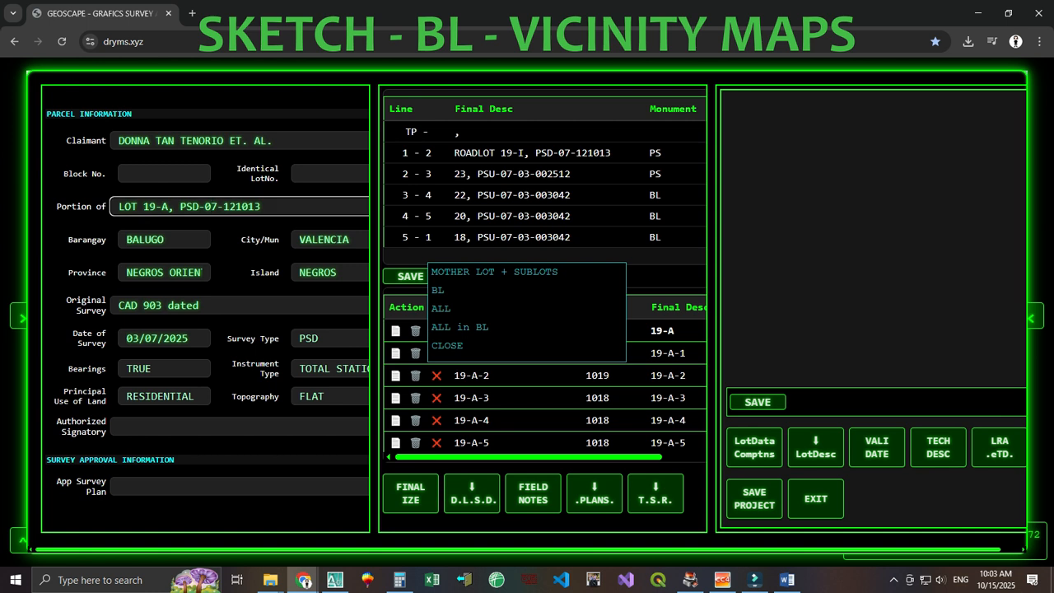
pyautogui.click(206, 306)
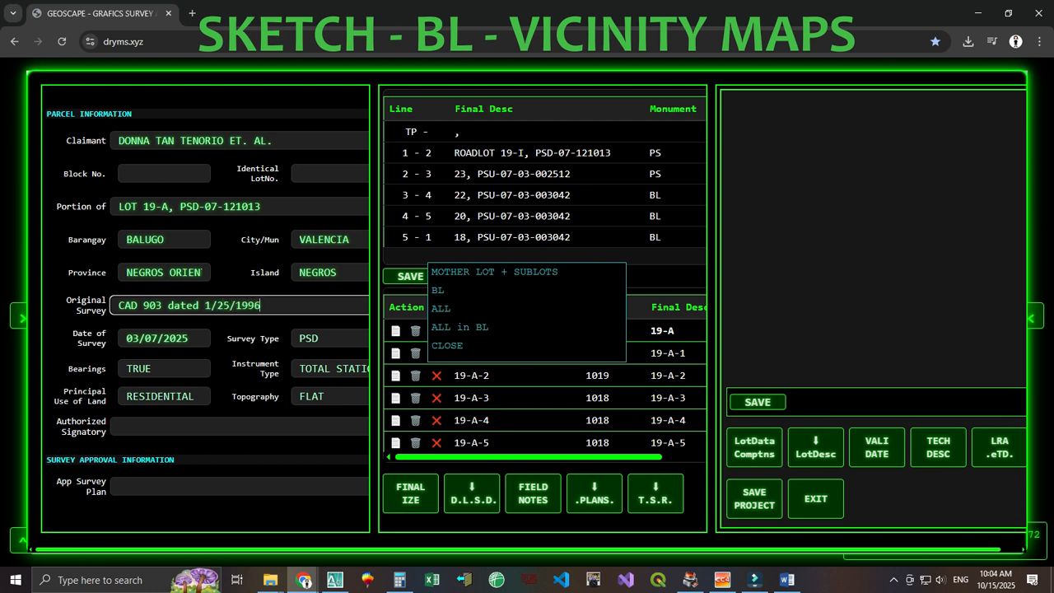
pyautogui.scroll(-1, 206, 309)
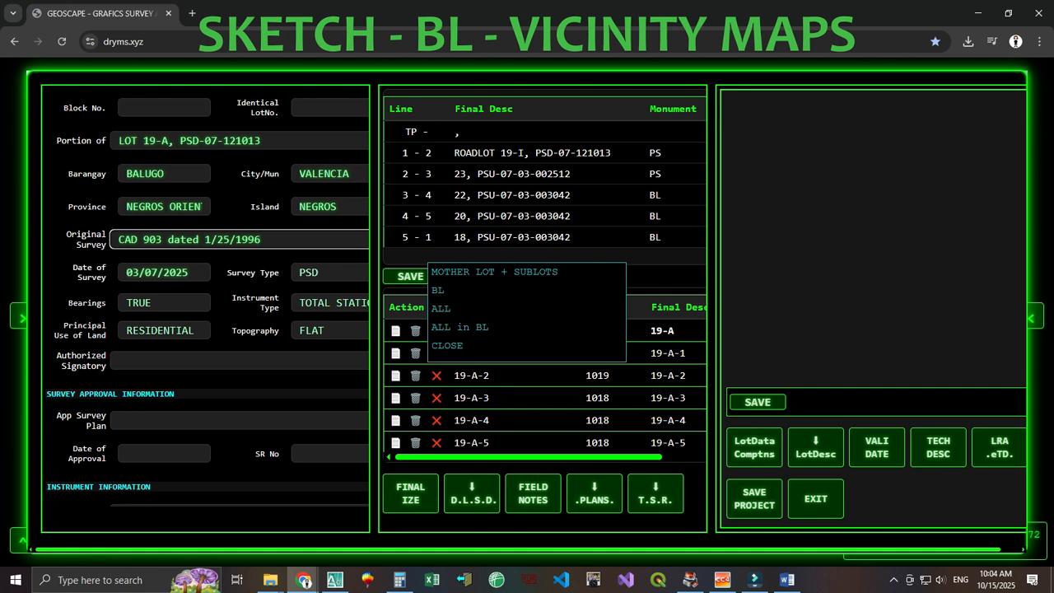
# - Set Bearings to GRID and Topography to ROLLING in the parcel information
pyautogui.click(164, 303)
pyautogui.click(148, 341)
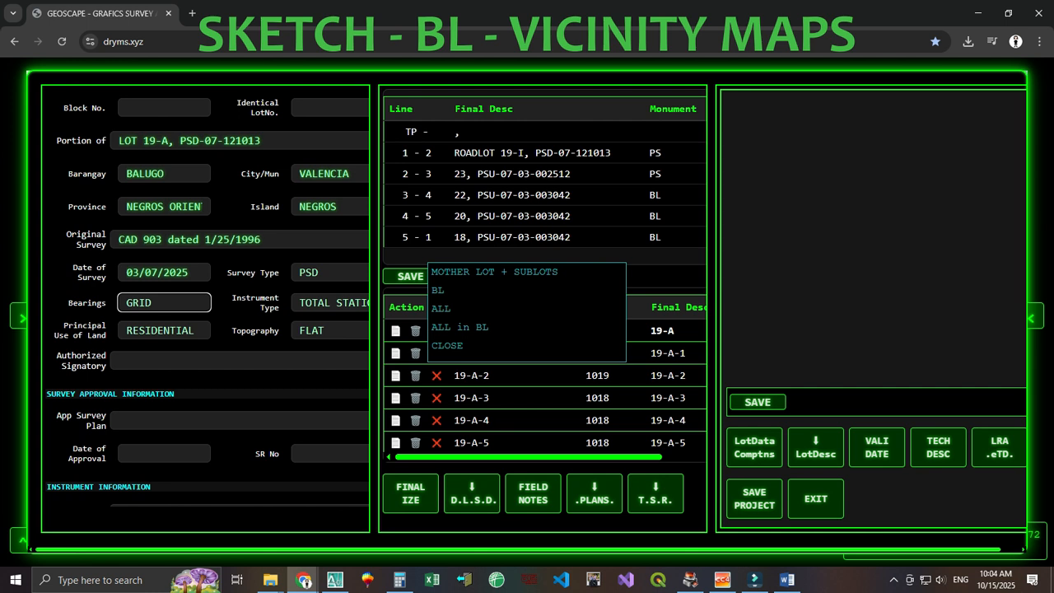
pyautogui.click(330, 330)
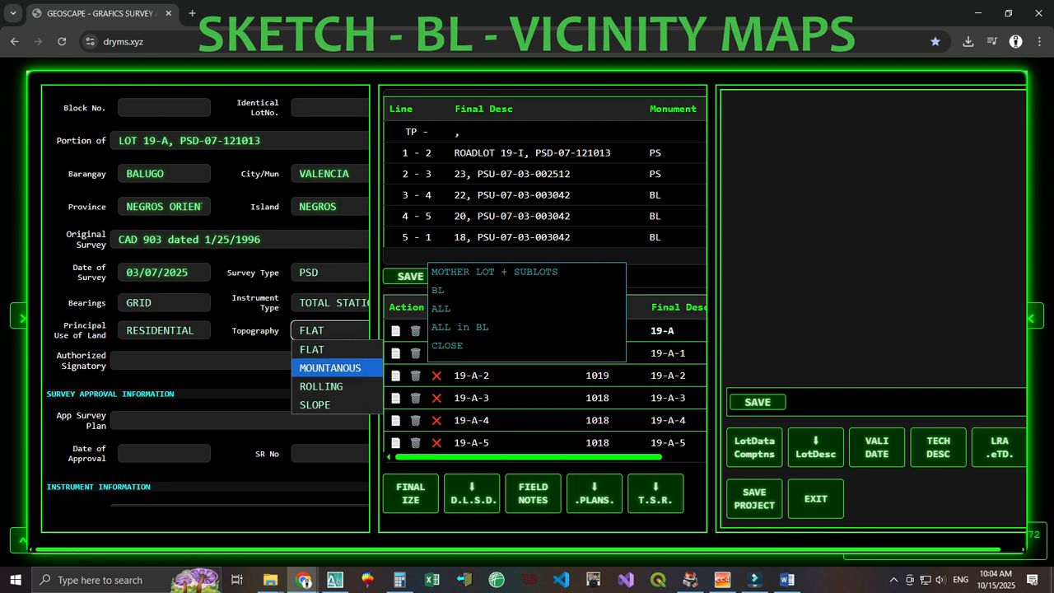
pyautogui.press('Down')
pyautogui.press('Return')
pyautogui.scroll(-1, 208, 301)
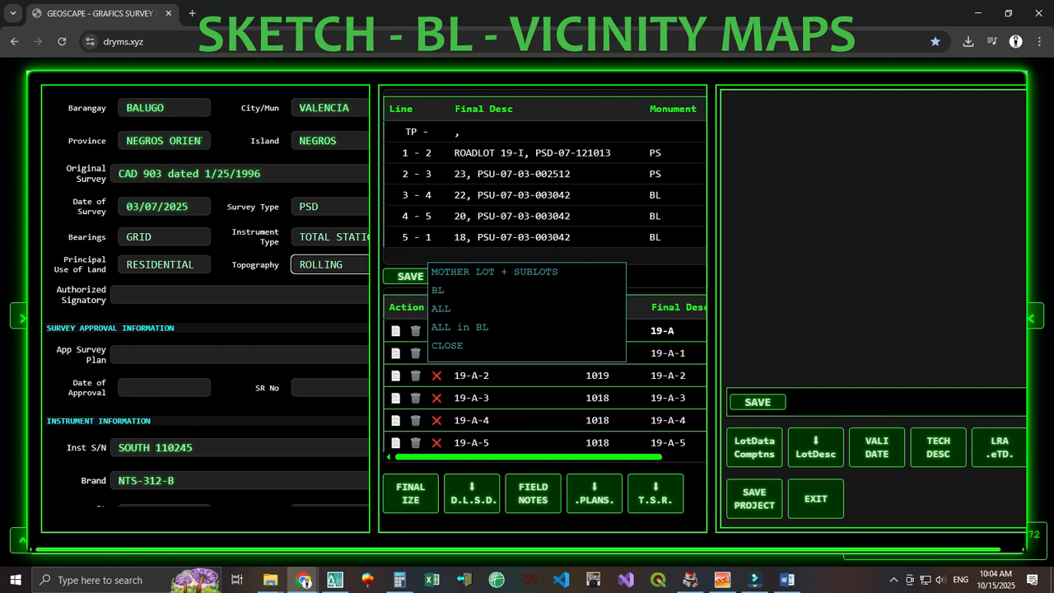
pyautogui.scroll(-2, 207, 304)
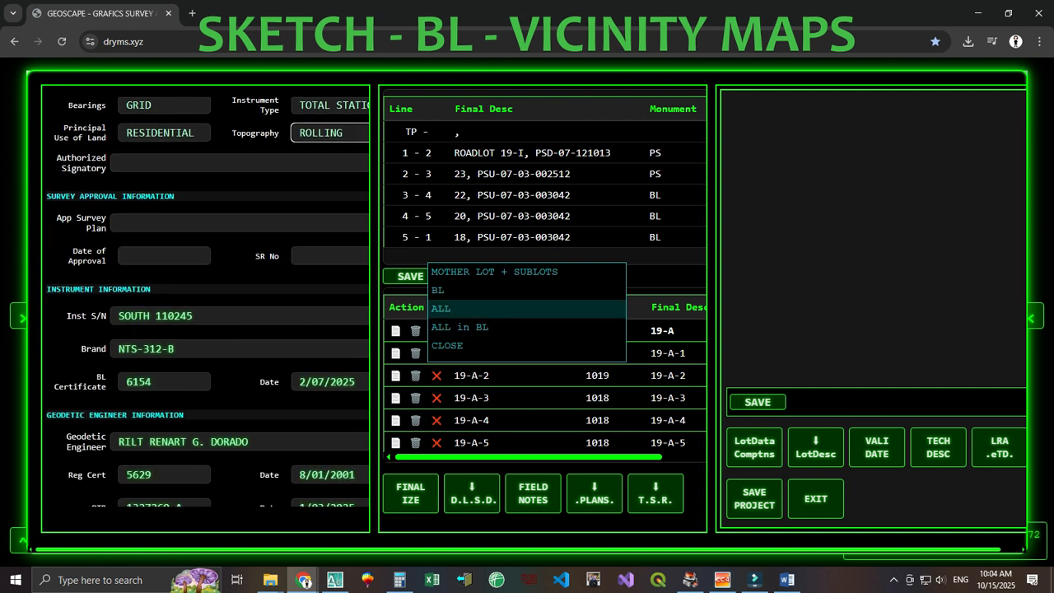
# - Generate the BL plan of LOT 19-A and open the downloaded 19-A-BL.dxf in AutoCAD with the grid display turned off
pyautogui.click(494, 291)
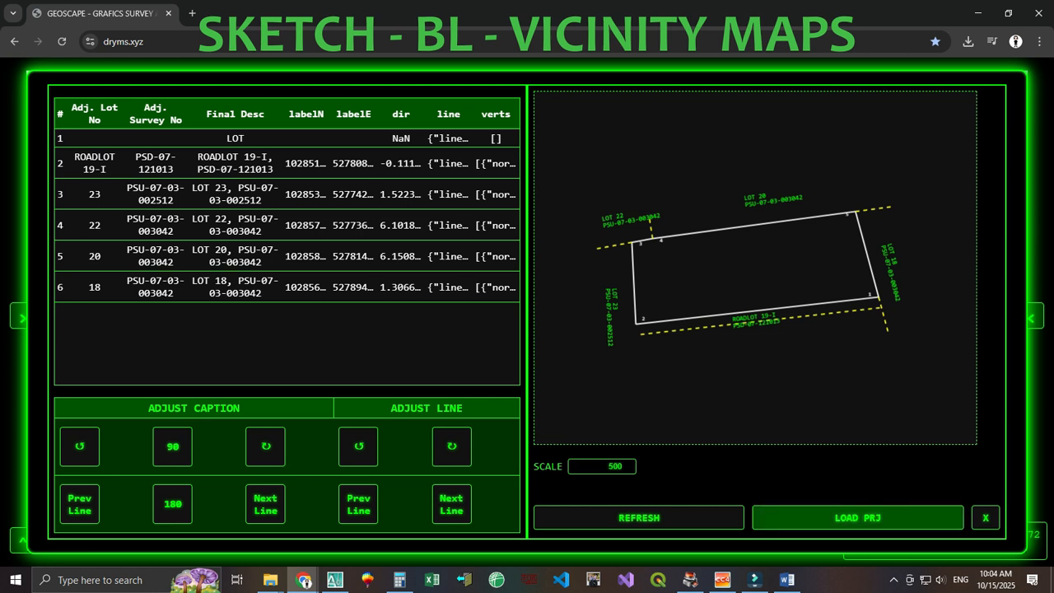
pyautogui.click(857, 518)
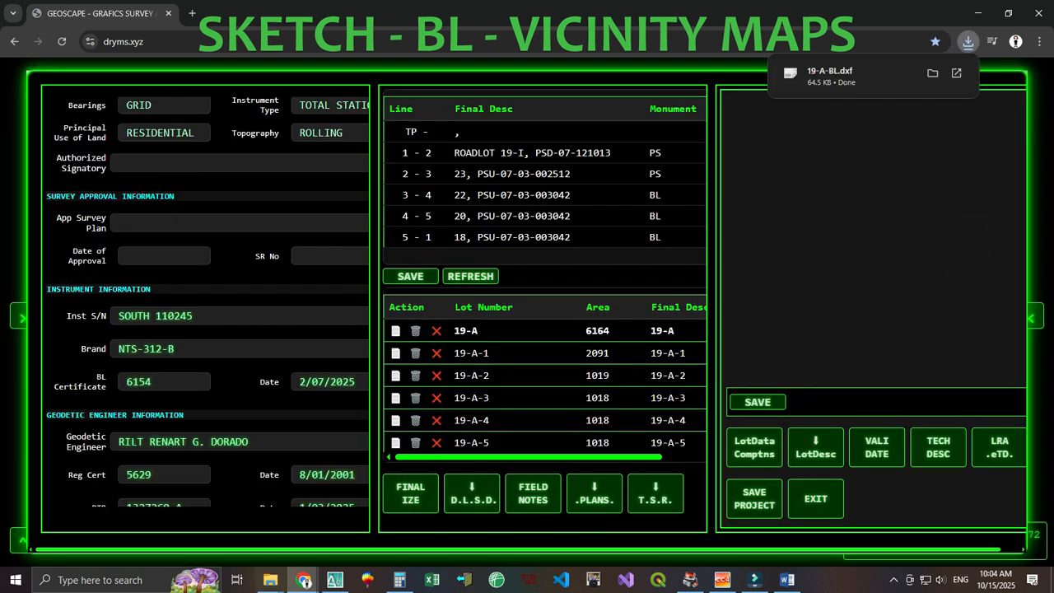
pyautogui.click(848, 76)
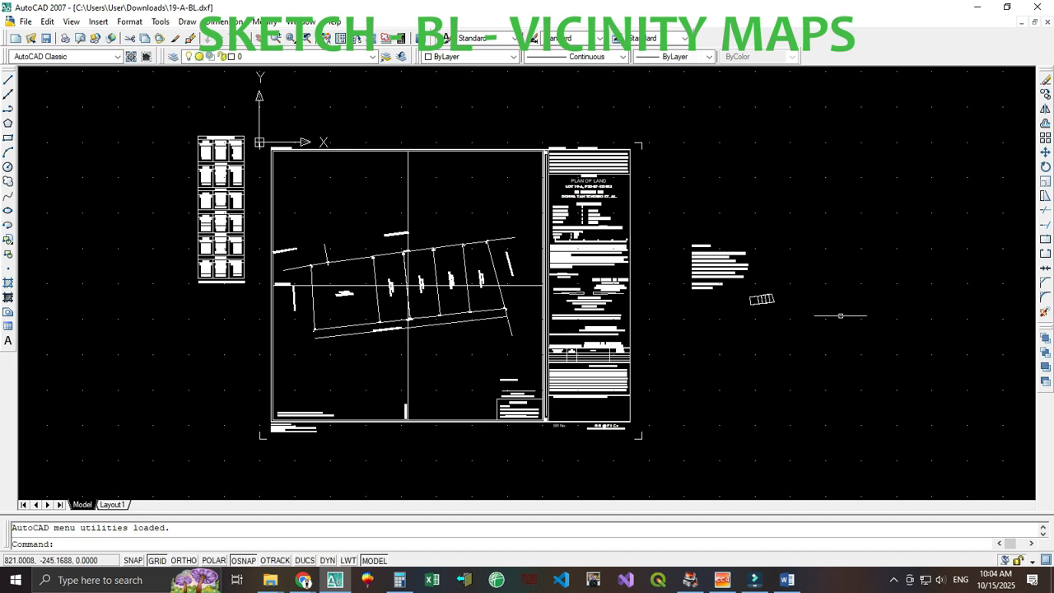
pyautogui.moveTo(711, 393); pyautogui.dragTo(798, 384, button='middle')
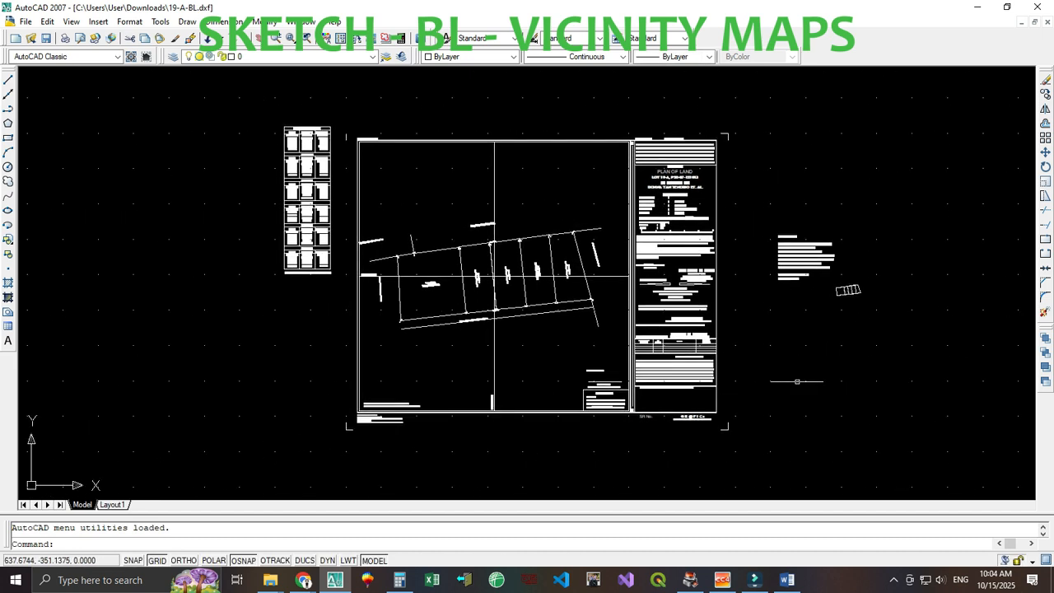
pyautogui.press('F7')
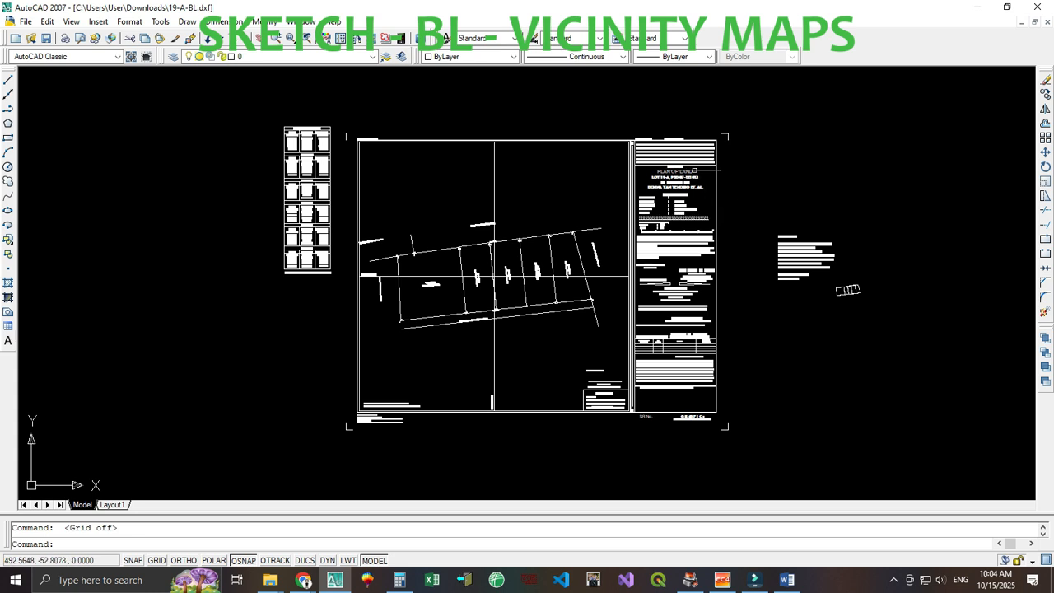
# - Insert 12345 before the "to" and owner's name on the TCT No line above the PLAN OF LAND title
pyautogui.scroll(3, 685, 179)
pyautogui.scroll(5, 681, 180)
pyautogui.moveTo(607, 137); pyautogui.dragTo(607, 312, button='middle')
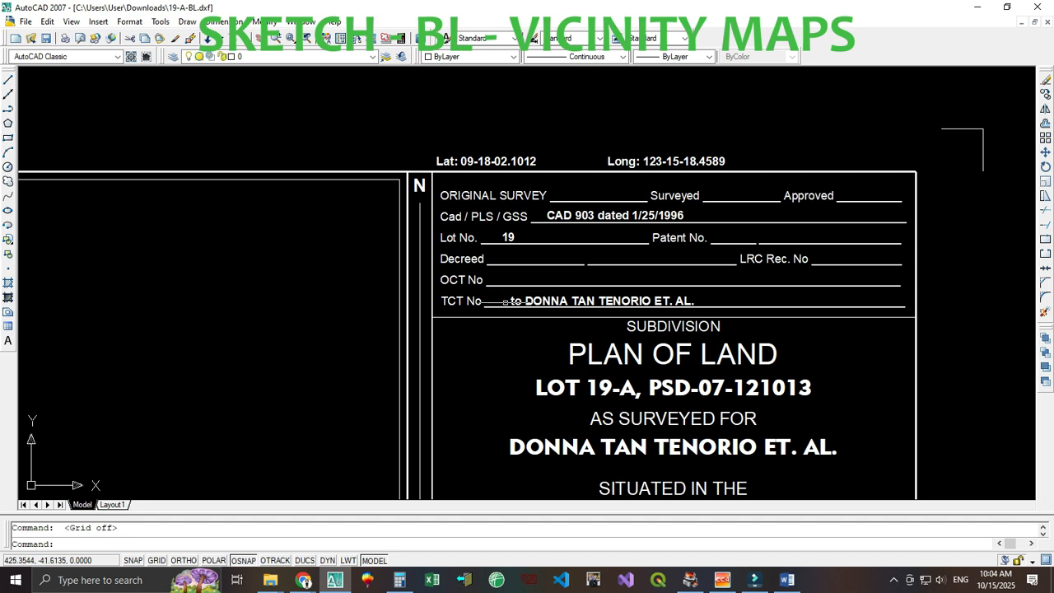
pyautogui.click(522, 302)
pyautogui.click(523, 302)
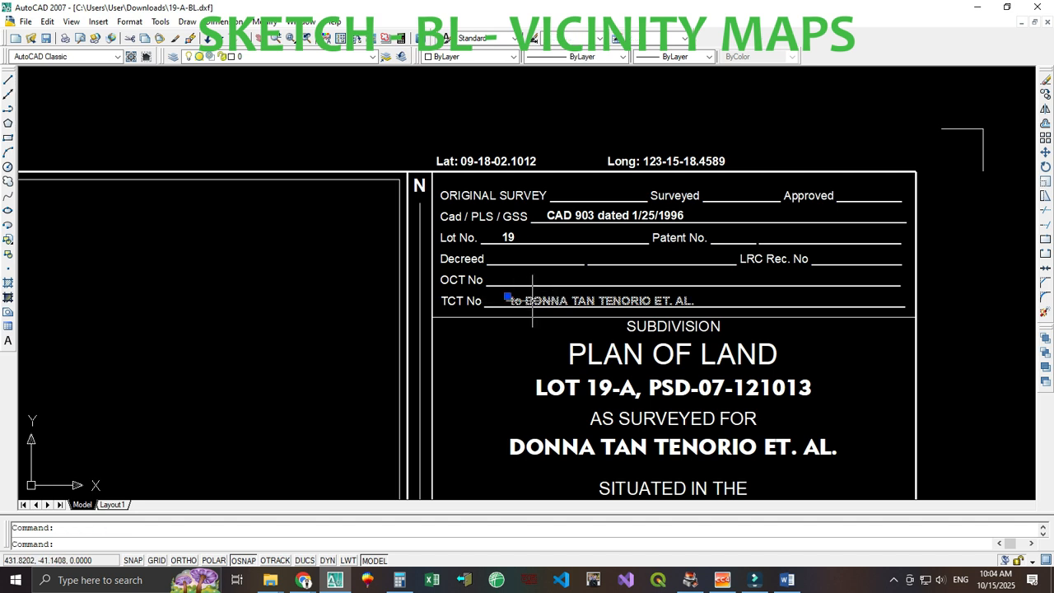
pyautogui.scroll(3, 532, 301)
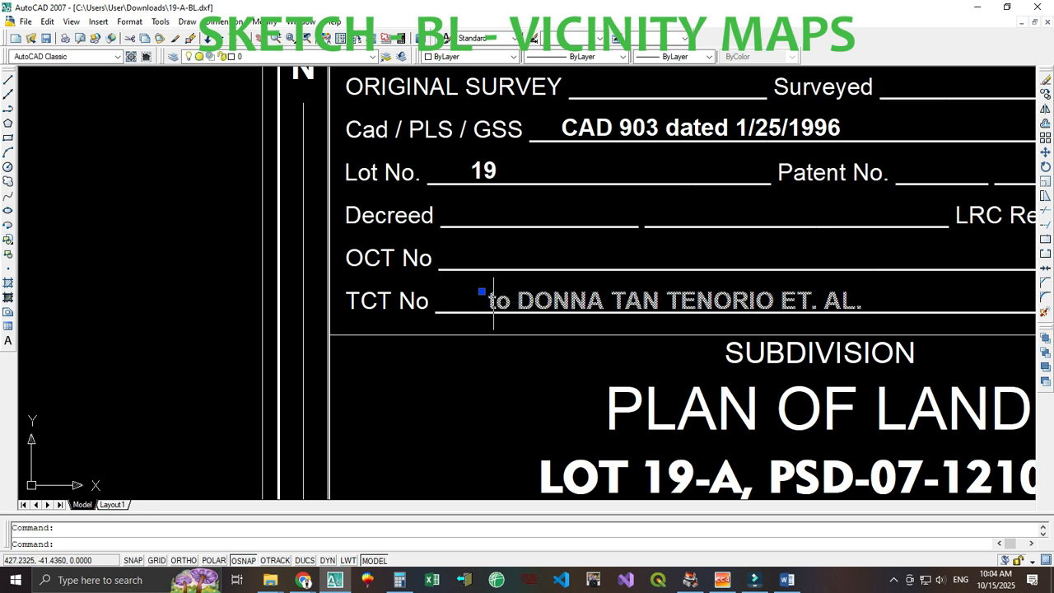
pyautogui.doubleClick(494, 302)
pyautogui.write('12345')
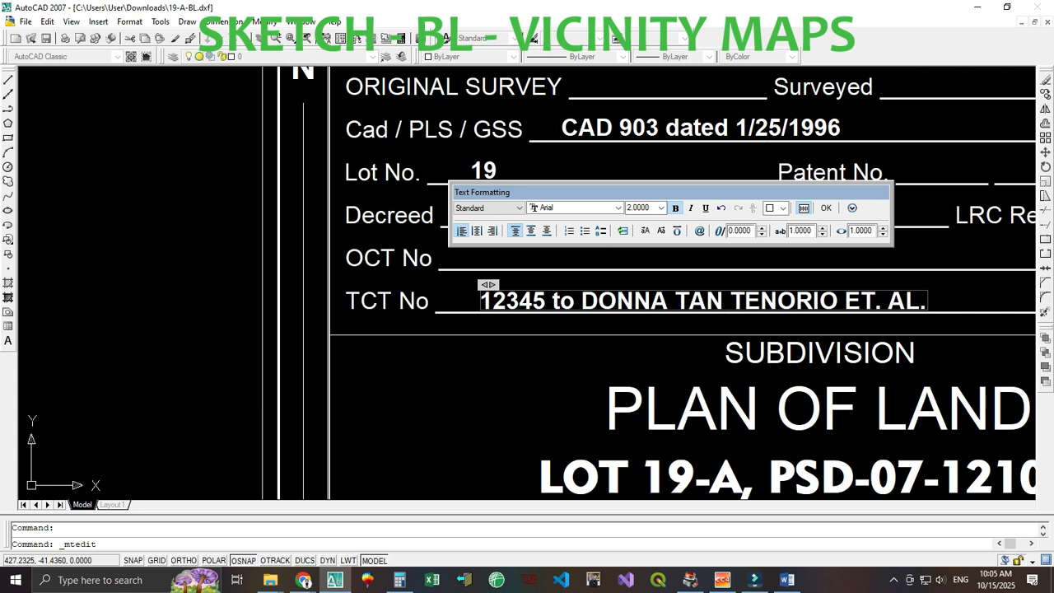
pyautogui.click(828, 208)
# - Select everything in the BL drawing and set its lineweight to 0.30 mm
pyautogui.scroll(-4, 781, 336)
pyautogui.moveTo(785, 389); pyautogui.dragTo(732, 267, button='middle')
pyautogui.moveTo(531, 146); pyautogui.dragTo(504, 79, button='middle')
pyautogui.moveTo(906, 320); pyautogui.dragTo(837, 251, button='middle')
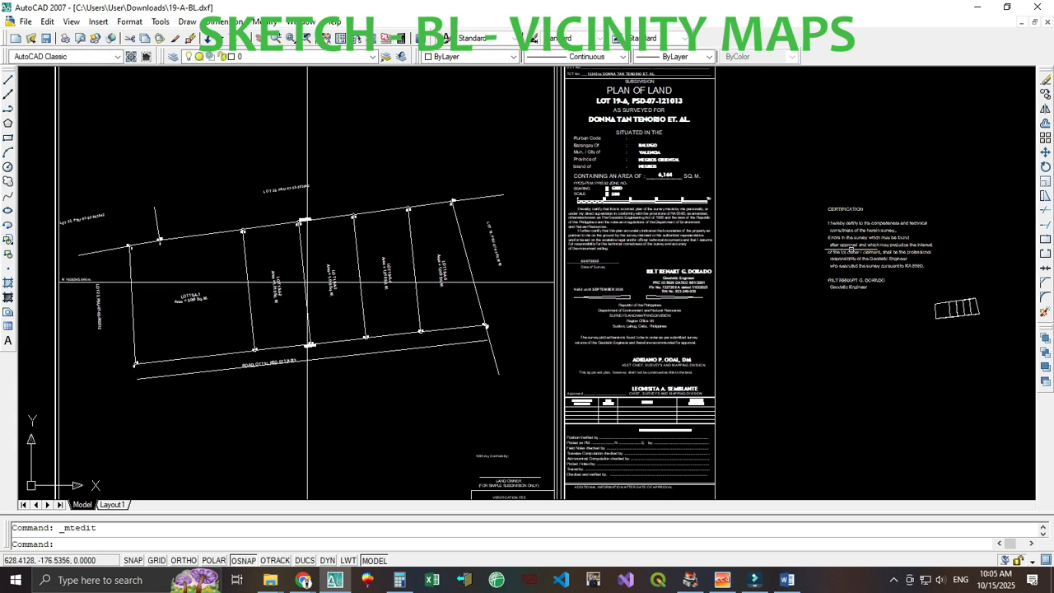
pyautogui.moveTo(502, 286); pyautogui.dragTo(749, 291, button='middle')
pyautogui.scroll(-4, 749, 291)
pyautogui.click(983, 450)
pyautogui.click(458, 150)
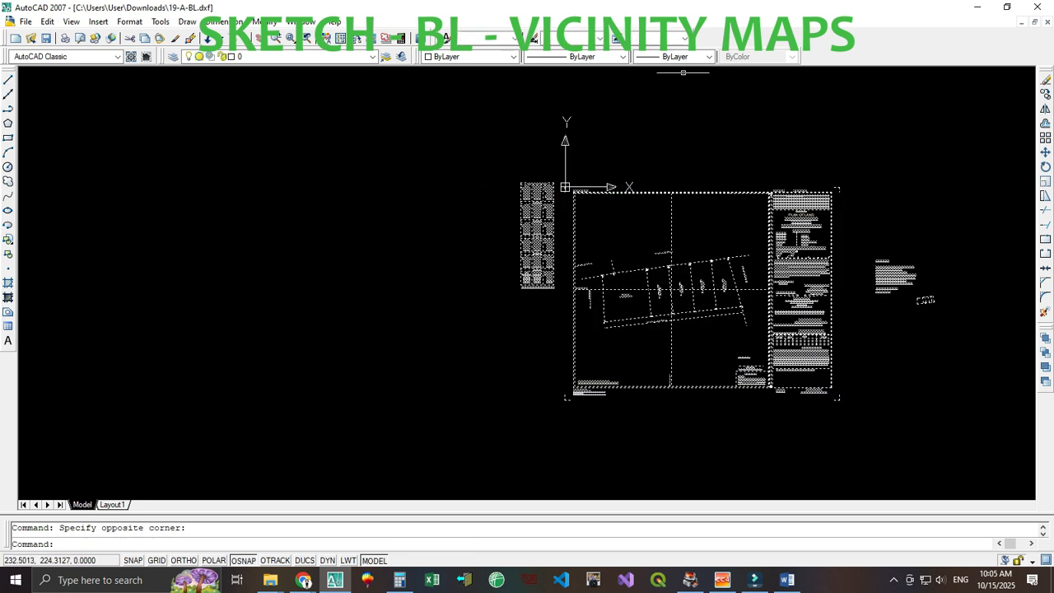
pyautogui.click(709, 56)
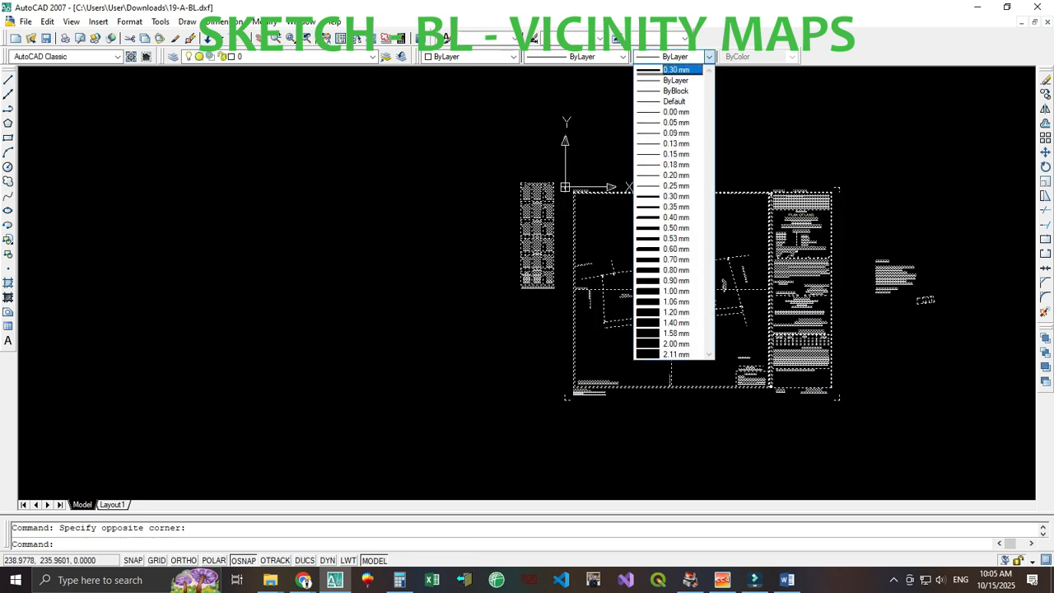
pyautogui.click(683, 70)
# - Load the DASHED2 linetype and set the global linetype scale factor to 5
pyautogui.click(576, 56)
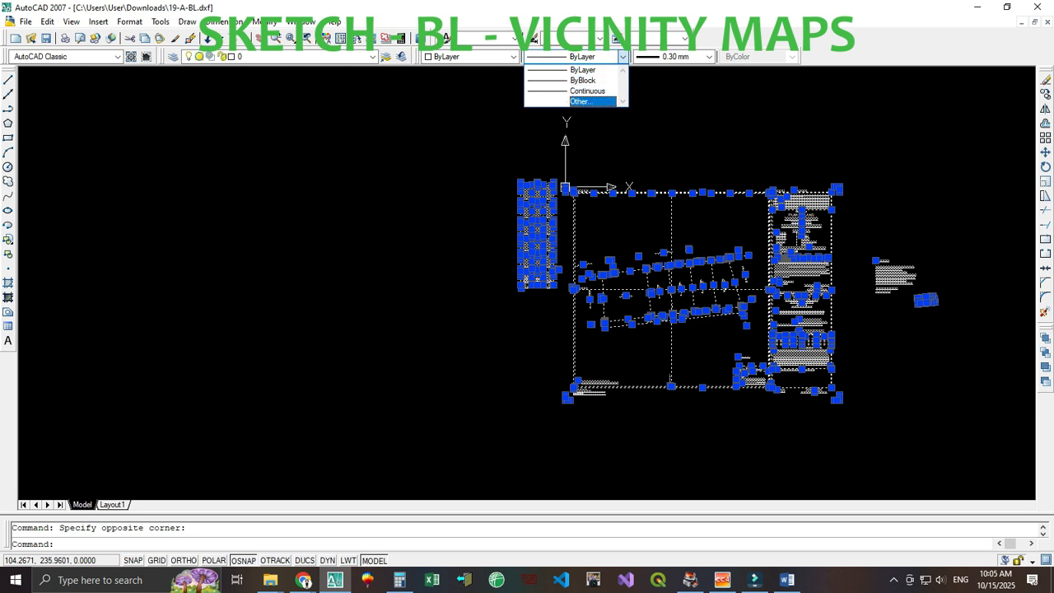
pyautogui.click(576, 103)
pyautogui.click(628, 179)
pyautogui.click(426, 289)
pyautogui.press('d')
pyautogui.click(411, 314)
pyautogui.click(467, 373)
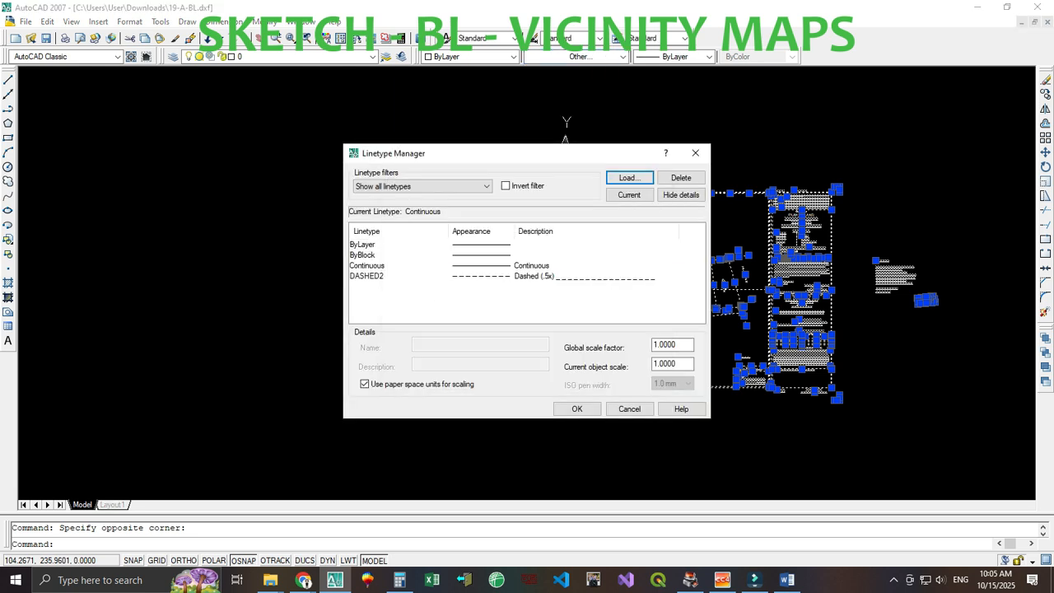
pyautogui.click(368, 276)
pyautogui.doubleClick(667, 345)
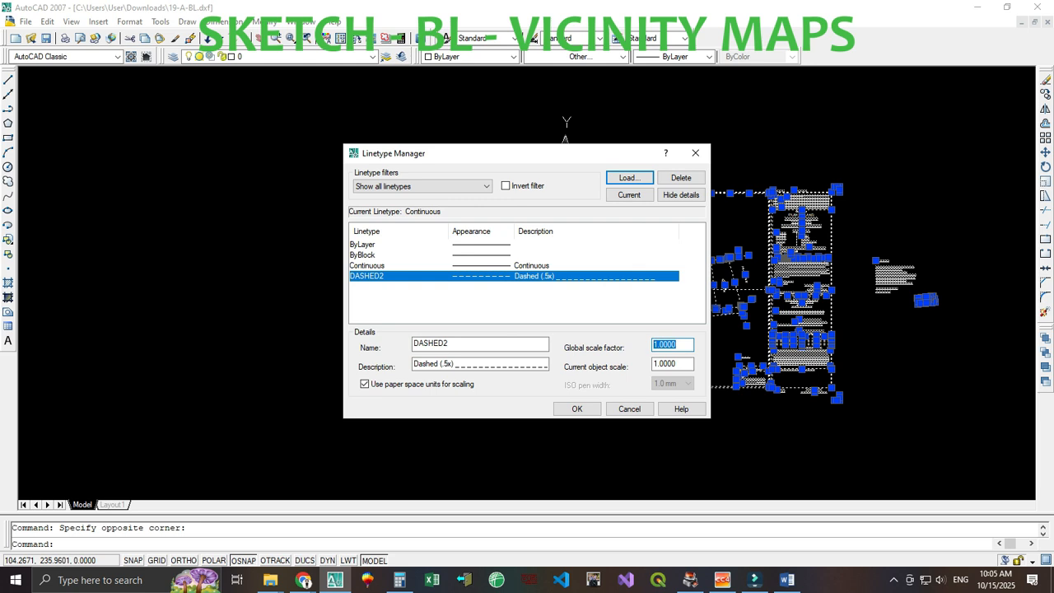
pyautogui.write('5')
pyautogui.click(577, 409)
pyautogui.scroll(3, 621, 324)
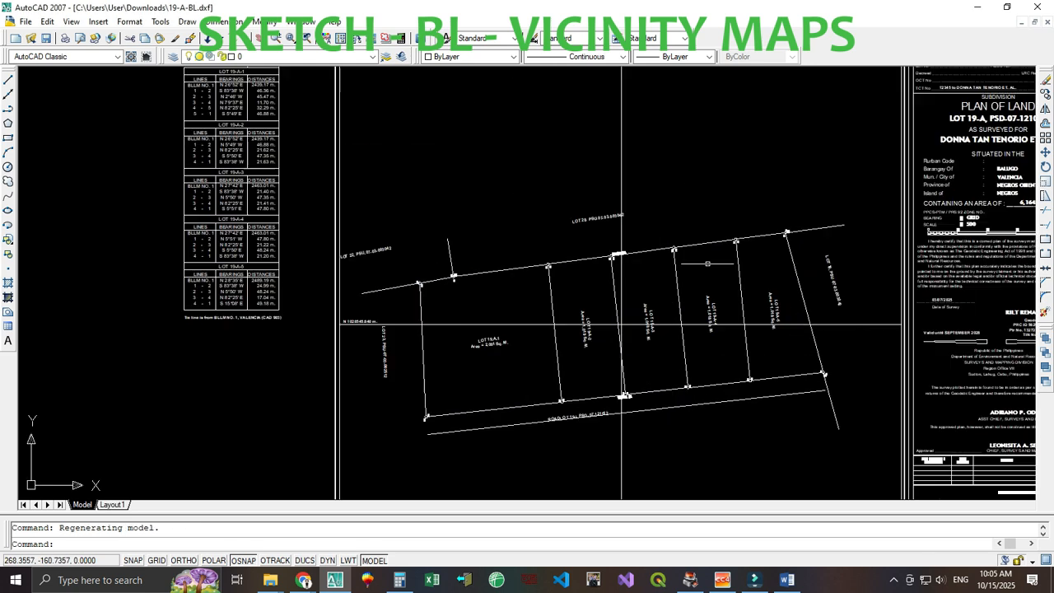
# - Apply the DASHED2 linetype to the adjoining-lot boundary lines and the road lot line around the lot plan
pyautogui.click(850, 408)
pyautogui.click(823, 401)
pyautogui.click(811, 404)
pyautogui.click(799, 385)
pyautogui.click(452, 250)
pyautogui.click(430, 257)
pyautogui.click(393, 294)
pyautogui.click(382, 283)
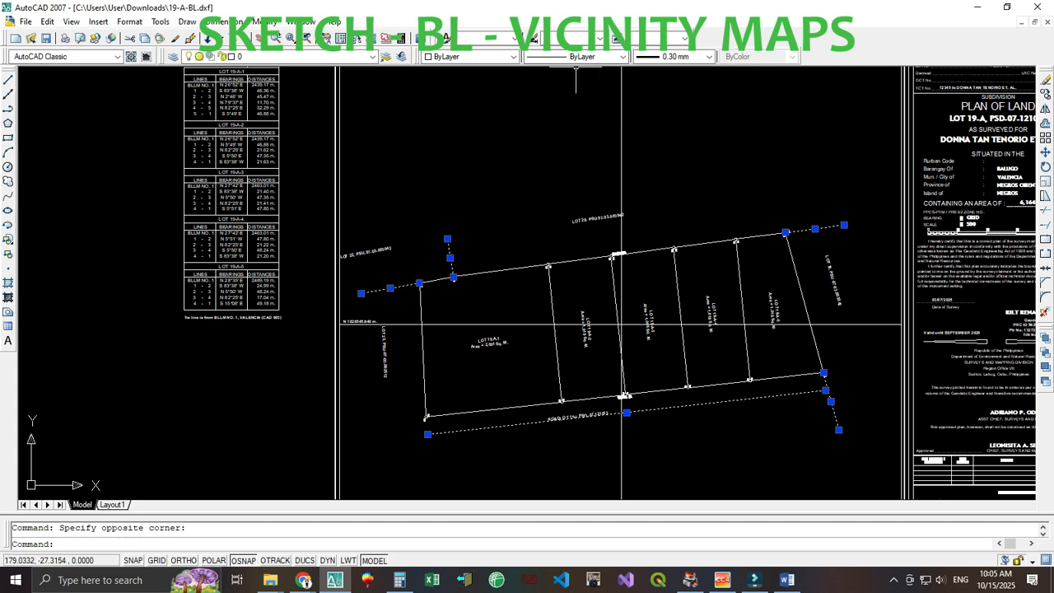
pyautogui.click(576, 56)
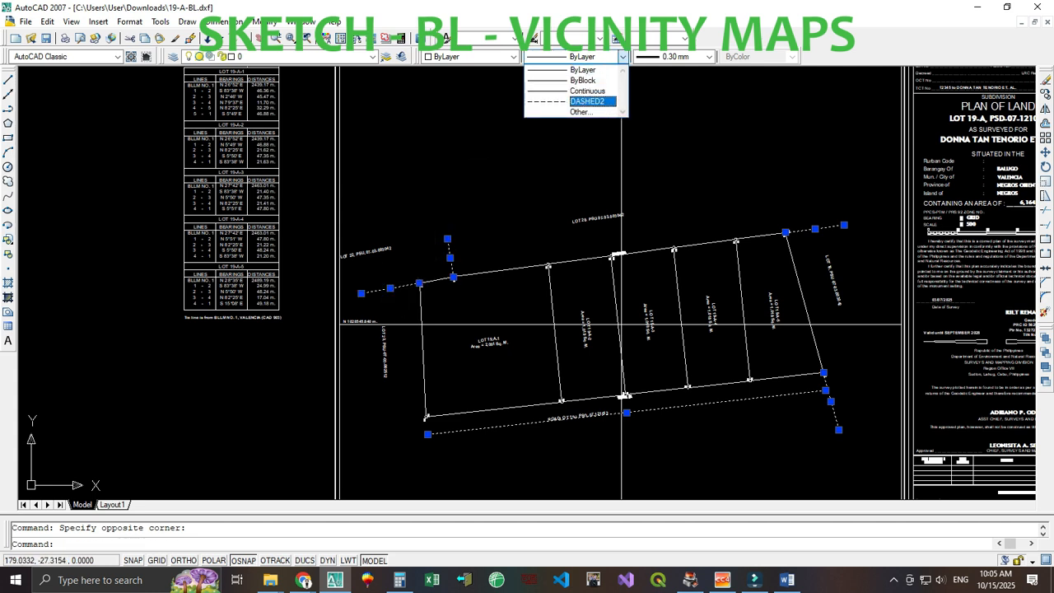
pyautogui.click(598, 100)
pyautogui.press('Escape')
# - Color the vertical and horizontal coordinate grid lines crossing the lot plan red
pyautogui.click(639, 148)
pyautogui.click(598, 131)
pyautogui.click(882, 324)
pyautogui.click(470, 56)
pyautogui.click(461, 85)
pyautogui.press('Escape')
# - Move the ROADLOT 19-I, PSD-07-121013 caption up between the lot boundary and the dashed road line
pyautogui.scroll(5, 535, 287)
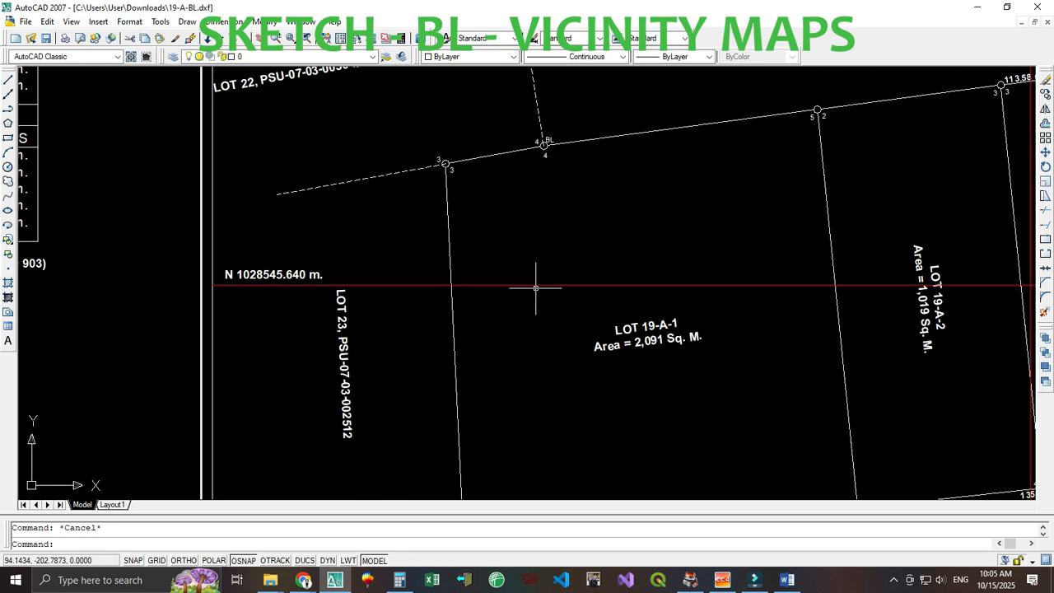
pyautogui.scroll(-5, 535, 287)
pyautogui.scroll(8, 690, 277)
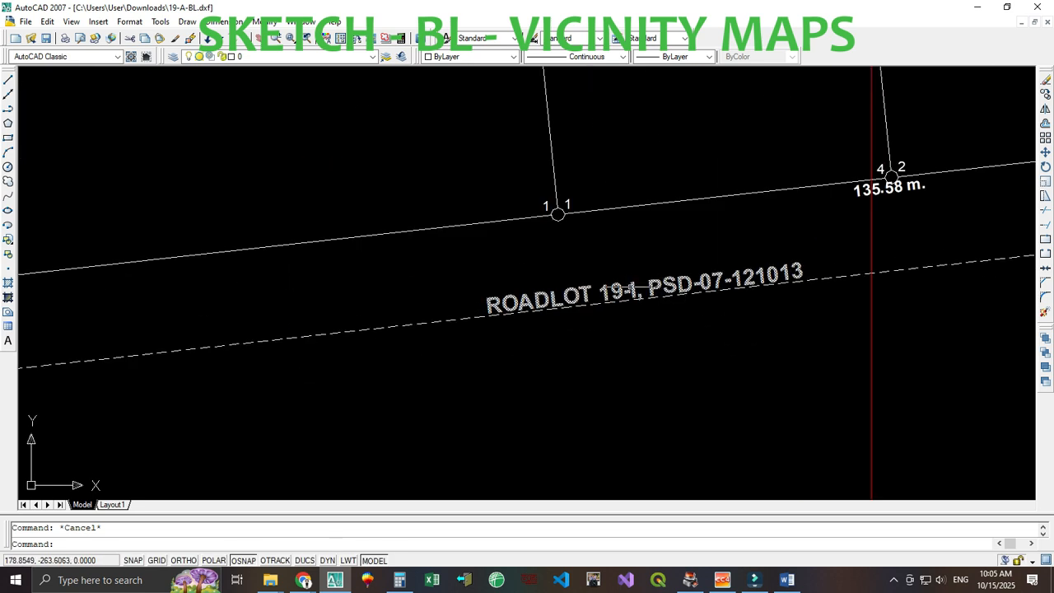
pyautogui.click(628, 289)
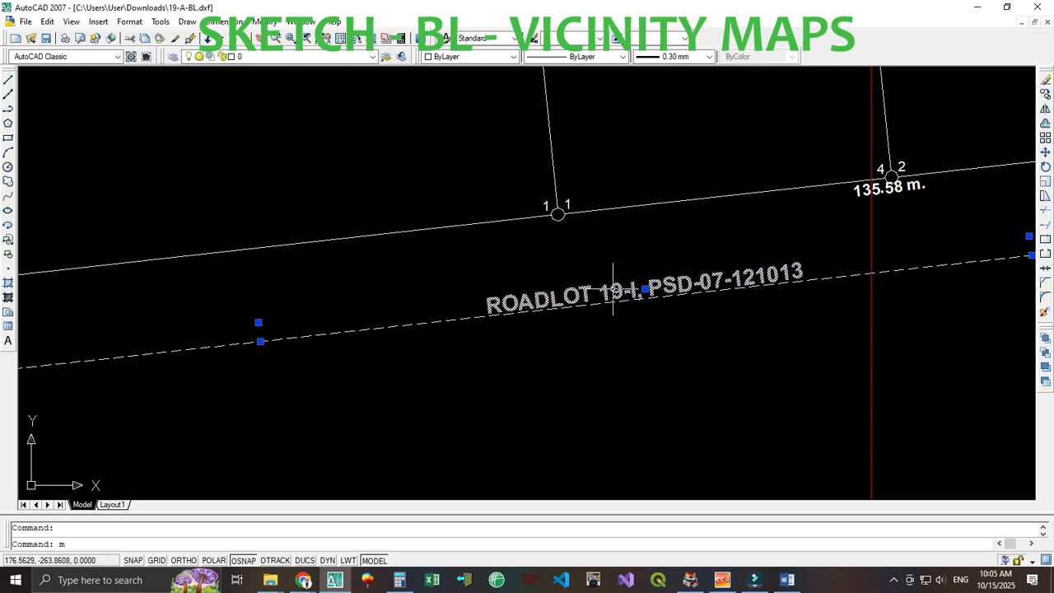
pyautogui.press('Return')
pyautogui.click(616, 291)
pyautogui.click(630, 253)
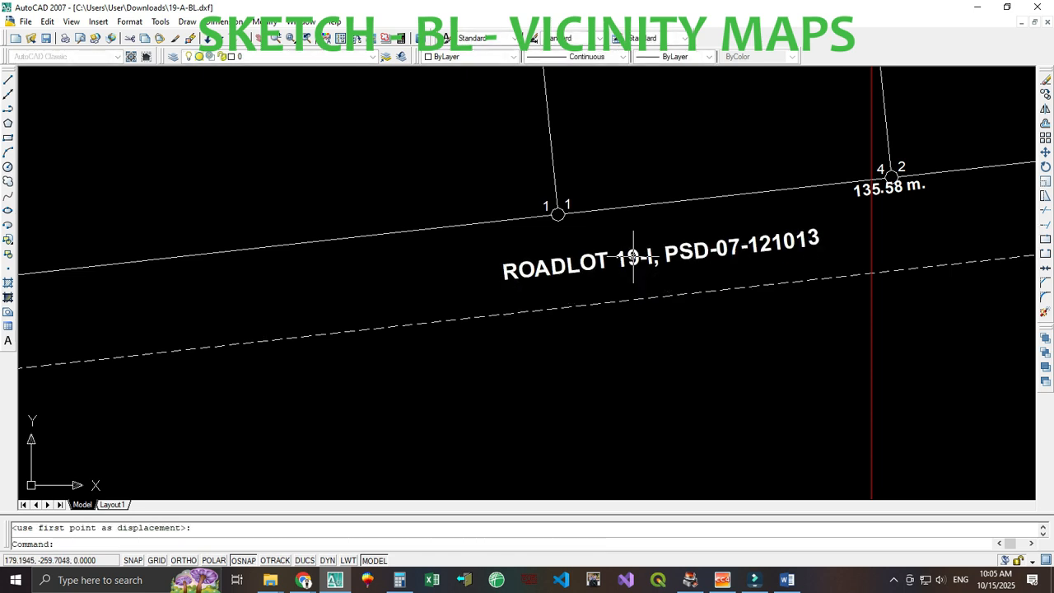
pyautogui.scroll(-3, 604, 253)
pyautogui.moveTo(603, 254); pyautogui.dragTo(638, 363, button='middle')
pyautogui.click(310, 280)
pyautogui.click(270, 264)
pyautogui.write('m')
pyautogui.press('space')
pyautogui.click(285, 257)
pyautogui.click(299, 276)
pyautogui.moveTo(313, 222); pyautogui.dragTo(285, 375, button='middle')
pyautogui.click(254, 215)
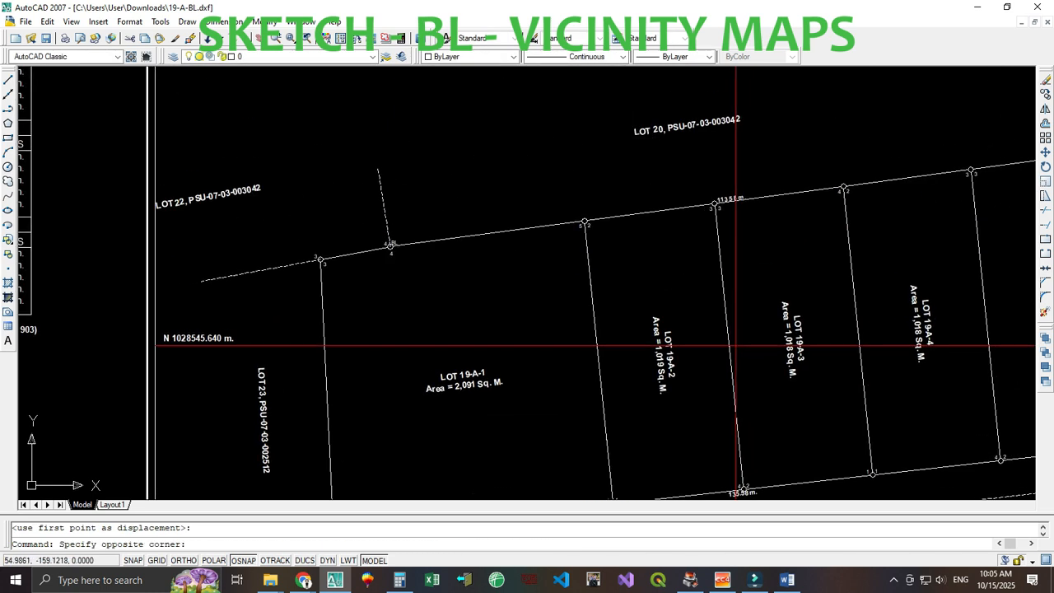
pyautogui.click(191, 153)
pyautogui.write('m')
pyautogui.press('space')
pyautogui.click(243, 196)
pyautogui.click(289, 219)
# - Move the BL label at corner 4 slightly northeast, clear of the dashed line and corner circle
pyautogui.scroll(-5, 289, 219)
pyautogui.scroll(15, 288, 268)
pyautogui.moveTo(287, 269); pyautogui.dragTo(721, 206, button='middle')
pyautogui.click(580, 261)
pyautogui.write('m')
pyautogui.press('space')
pyautogui.click(554, 251)
pyautogui.click(581, 242)
pyautogui.scroll(-4, 582, 242)
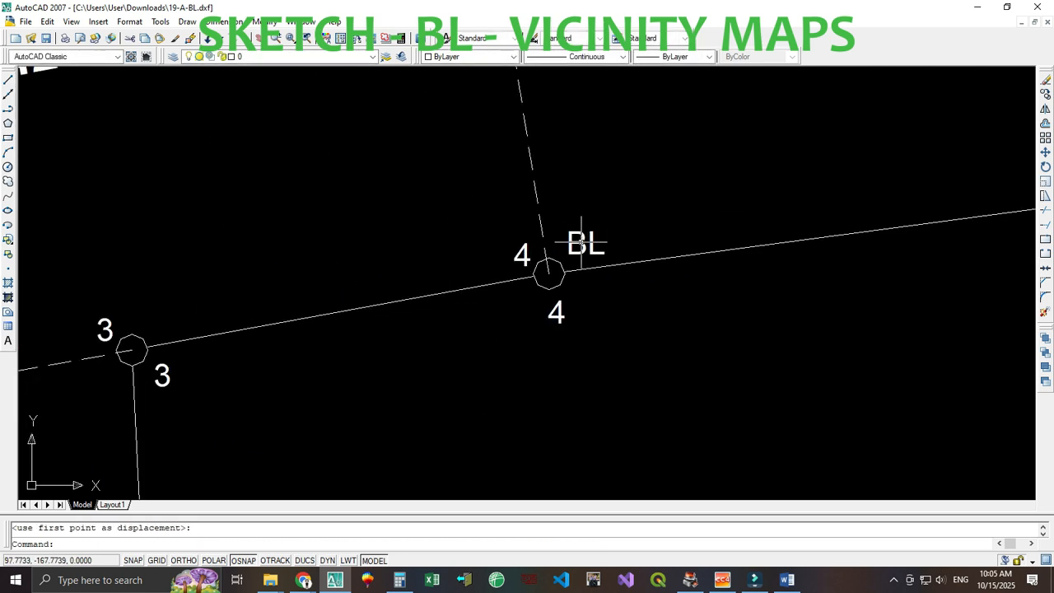
pyautogui.scroll(-6, 582, 242)
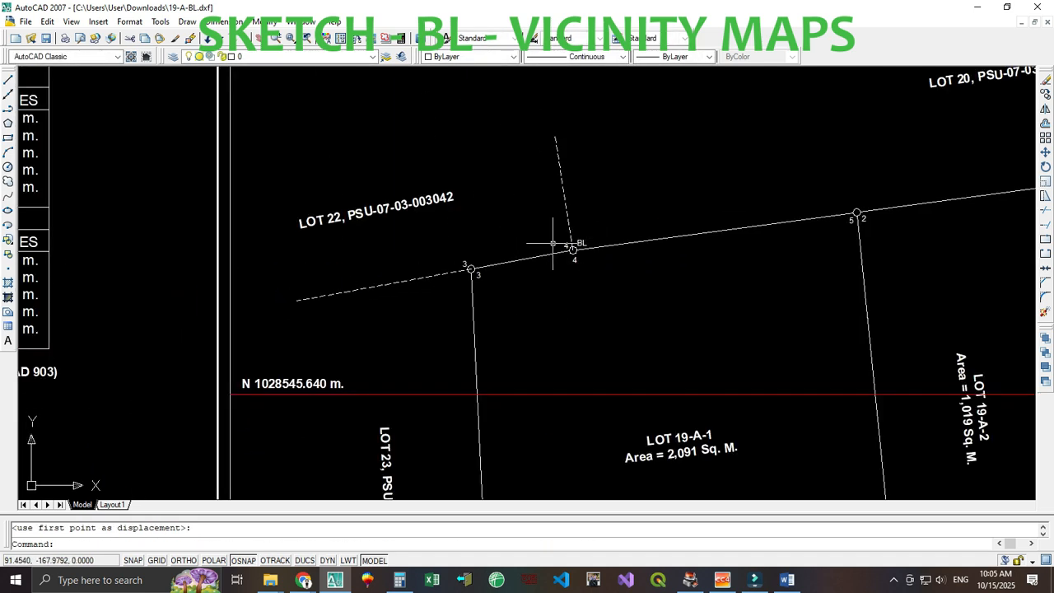
# - Try to move the Lot 19-A, 19-A-1 and 19-A-2 technical description tables into the map frame's upper-left corner, and undo it
pyautogui.scroll(-5, 552, 244)
pyautogui.moveTo(553, 244); pyautogui.dragTo(621, 467, button='middle')
pyautogui.click(275, 128)
pyautogui.click(481, 353)
pyautogui.write('m')
pyautogui.press('Return')
pyautogui.click(310, 162)
pyautogui.click(493, 197)
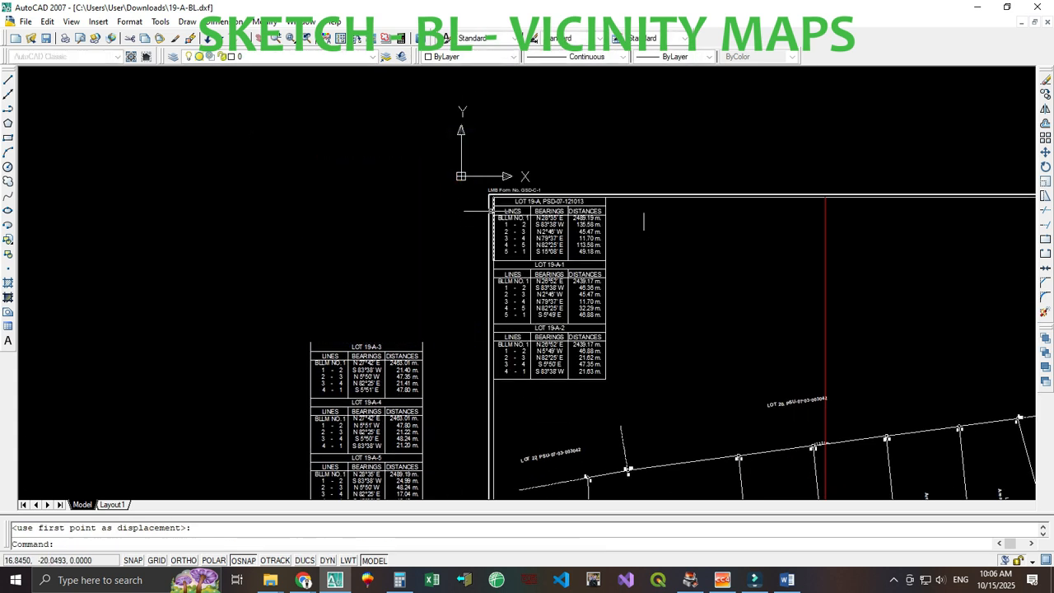
pyautogui.hotkey('ctrl', 'z')
# - Move the Lot 19-A, 19-A-1 and 19-A-2 technical description tables to the inner upper-left corner of the map frame
pyautogui.click(295, 136)
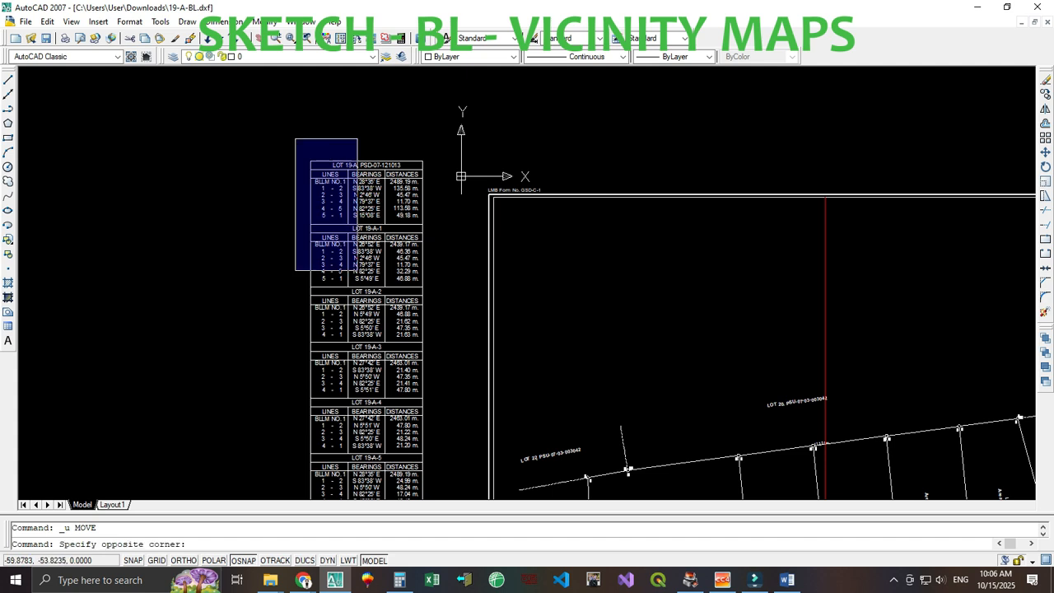
pyautogui.click(431, 346)
pyautogui.write('m')
pyautogui.press('Return')
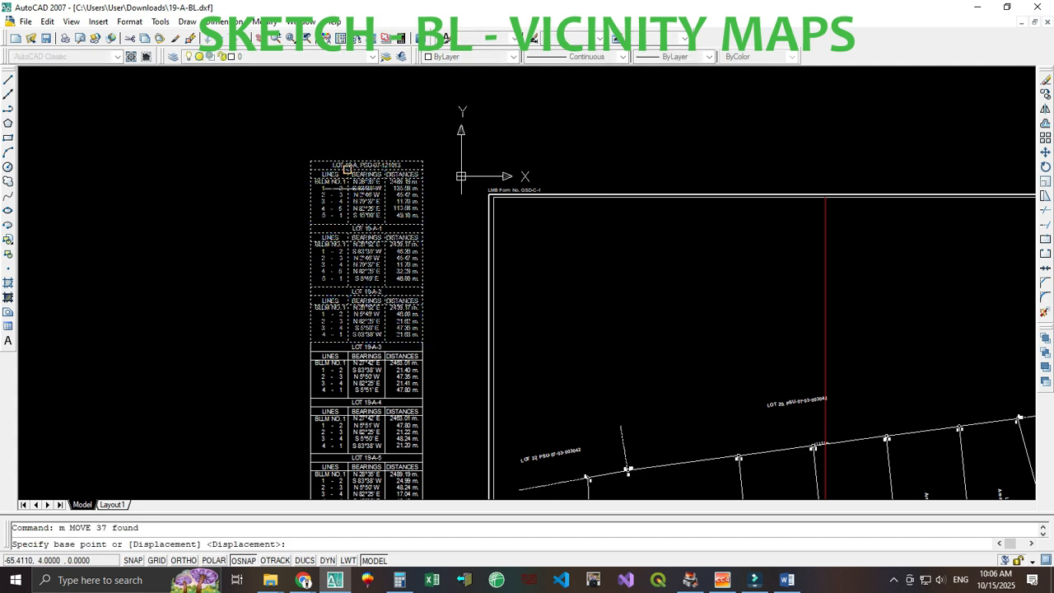
pyautogui.click(311, 161)
pyautogui.click(494, 198)
# - Move the Lot 19-A-3, 19-A-4 and 19-A-5 tables with the tie line note to the map frame's inner upper-right corner
pyautogui.moveTo(509, 253); pyautogui.dragTo(410, 102, button='middle')
pyautogui.click(175, 150)
pyautogui.click(384, 401)
pyautogui.write('m')
pyautogui.press('Return')
pyautogui.click(323, 191)
pyautogui.scroll(-4, 324, 193)
pyautogui.click(574, 143)
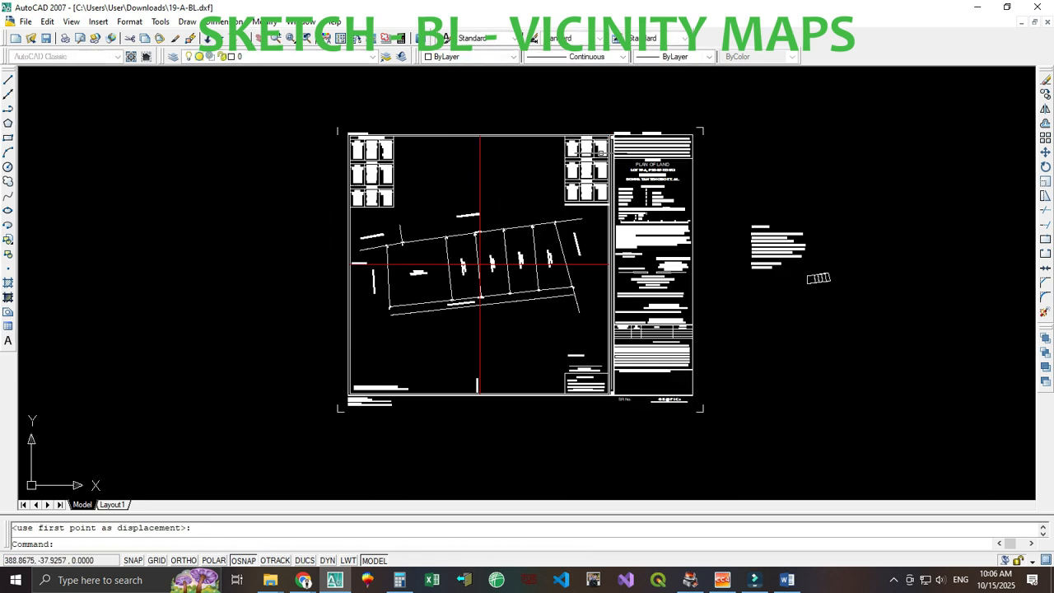
# - Shift the tie line note slightly up and to the left so it sits inside the frame under the Lot 19-A-5 table
pyautogui.scroll(8, 586, 212)
pyautogui.click(580, 280)
pyautogui.write('m')
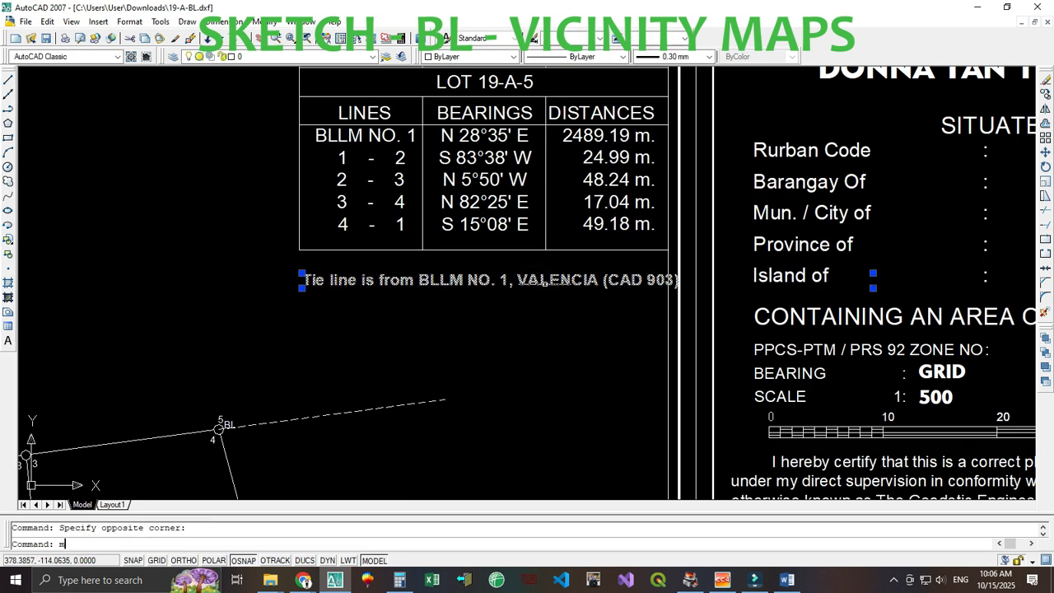
pyautogui.press('Return')
pyautogui.click(543, 285)
pyautogui.click(517, 278)
# - Move the CERTIFICATION text block from outside the sheet to the empty area below the road lot
pyautogui.scroll(-4, 517, 278)
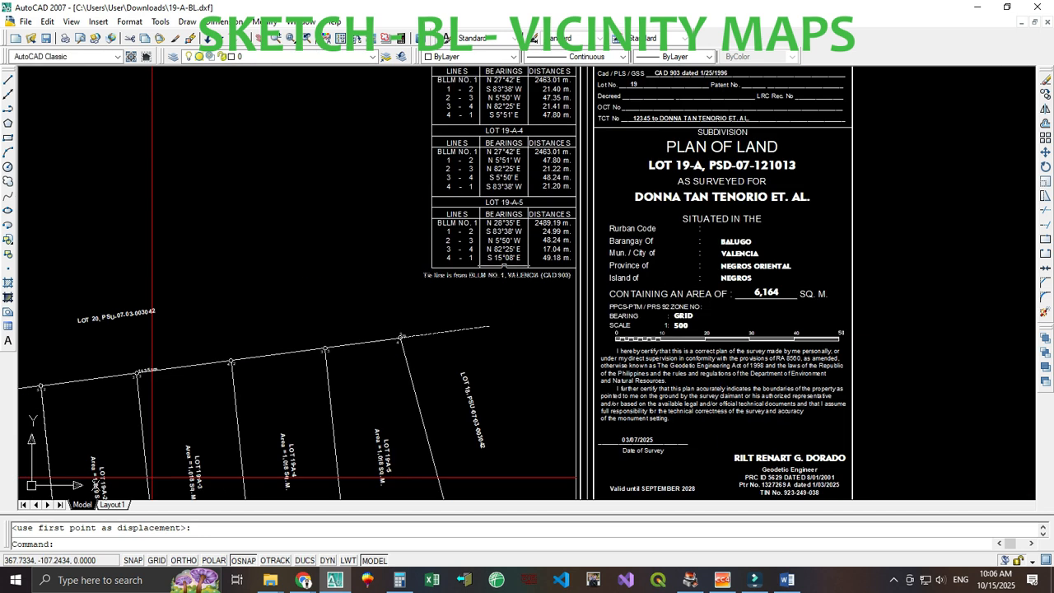
pyautogui.scroll(-4, 589, 239)
pyautogui.click(809, 291)
pyautogui.write('m')
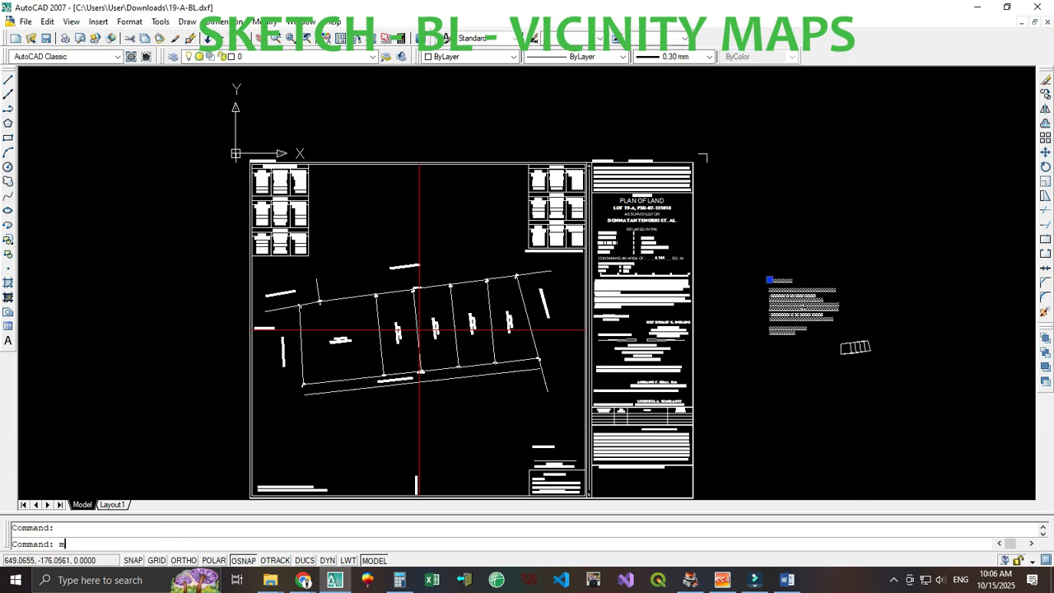
pyautogui.press('Return')
pyautogui.click(801, 308)
pyautogui.moveTo(473, 434); pyautogui.dragTo(539, 383, button='middle')
pyautogui.click(536, 387)
pyautogui.scroll(4, 536, 387)
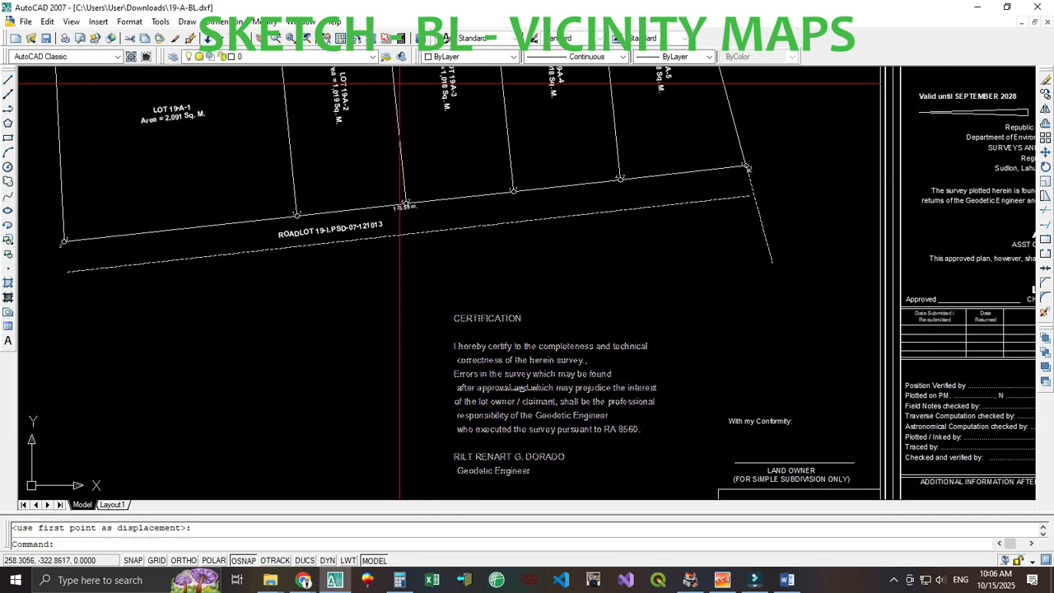
# - Centre-align the text of the CERTIFICATION block
pyautogui.click(513, 387)
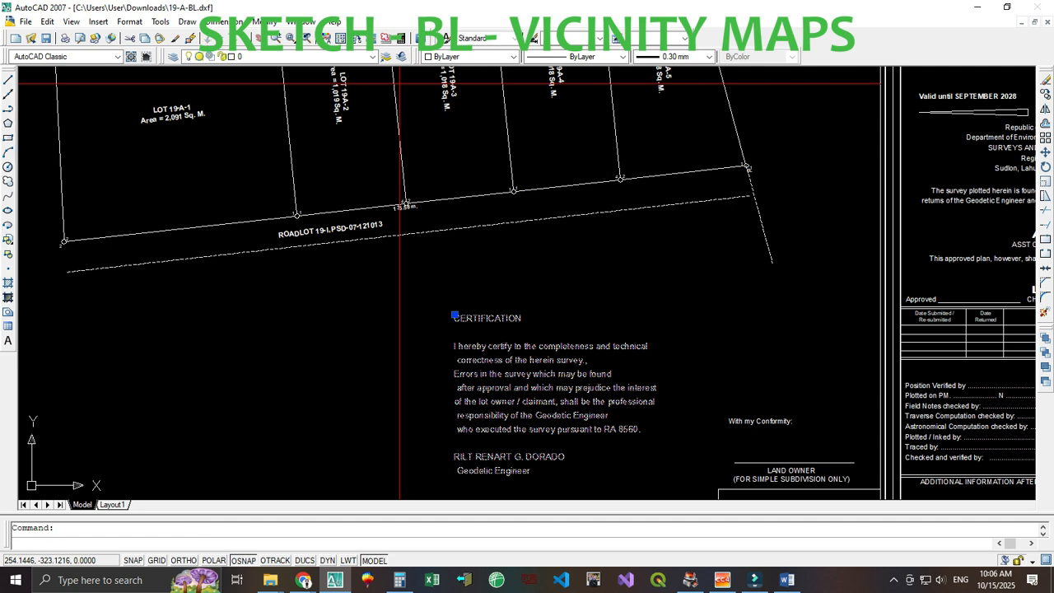
pyautogui.doubleClick(512, 387)
pyautogui.click(415, 255)
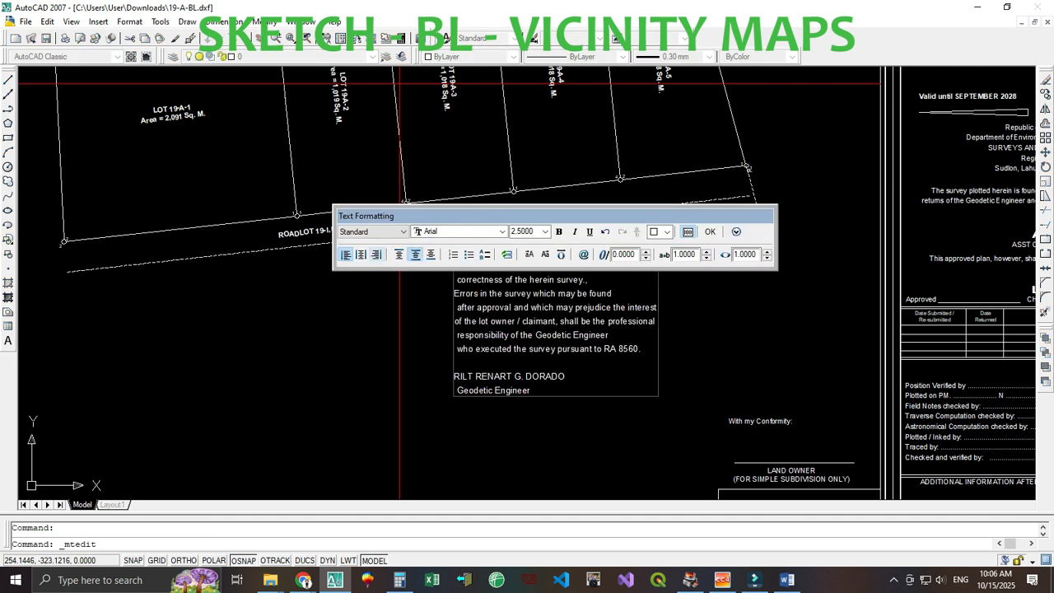
pyautogui.click(360, 255)
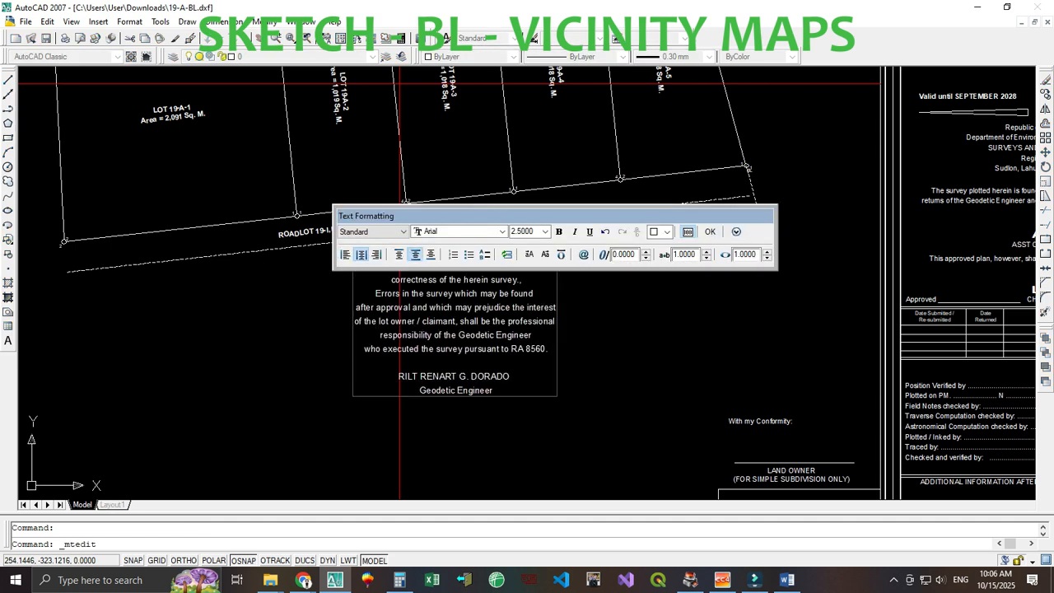
pyautogui.click(601, 326)
pyautogui.click(601, 326)
# - Move the centred CERTIFICATION block right and down, between the road lot and the land owner signature area
pyautogui.click(479, 314)
pyautogui.write('m')
pyautogui.press('space')
pyautogui.click(479, 313)
pyautogui.click(565, 382)
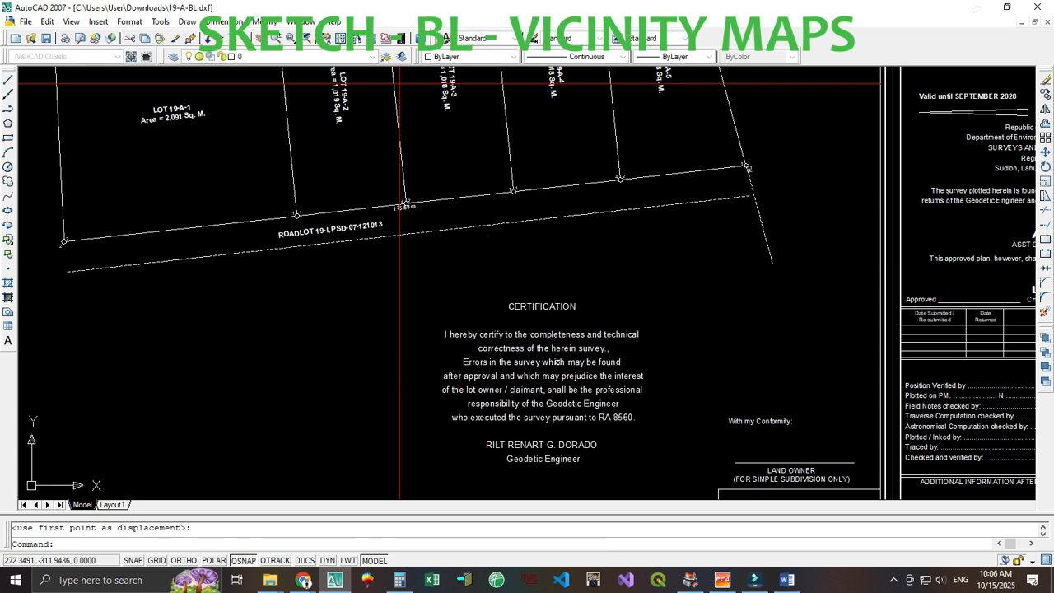
# - Make the CERTIFICATION heading and the geodetic engineer's name line bold in the certification text
pyautogui.doubleClick(543, 306)
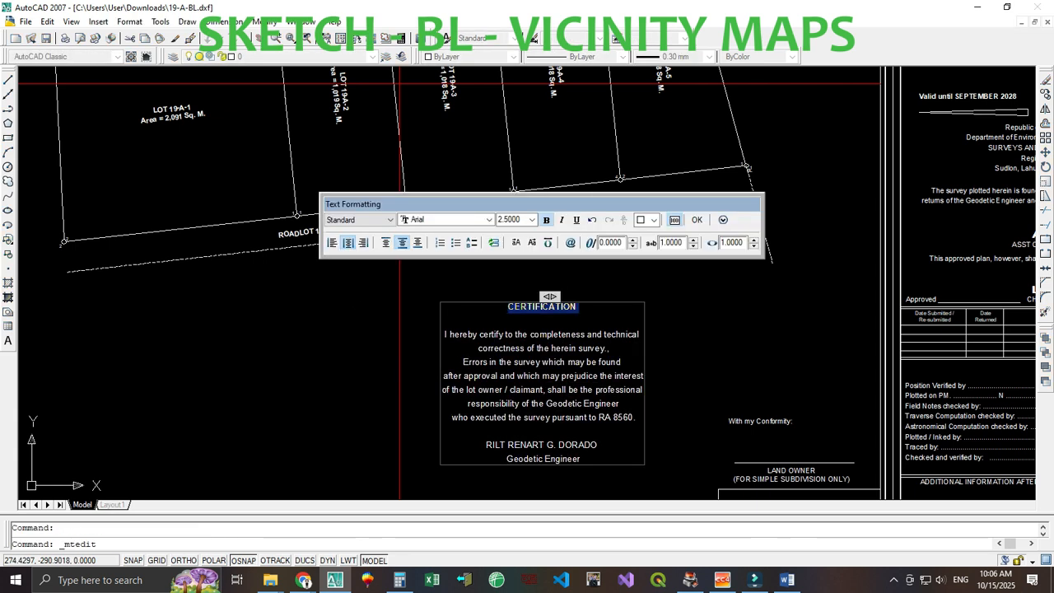
pyautogui.tripleClick(544, 445)
pyautogui.hotkey('ctrl', 'b')
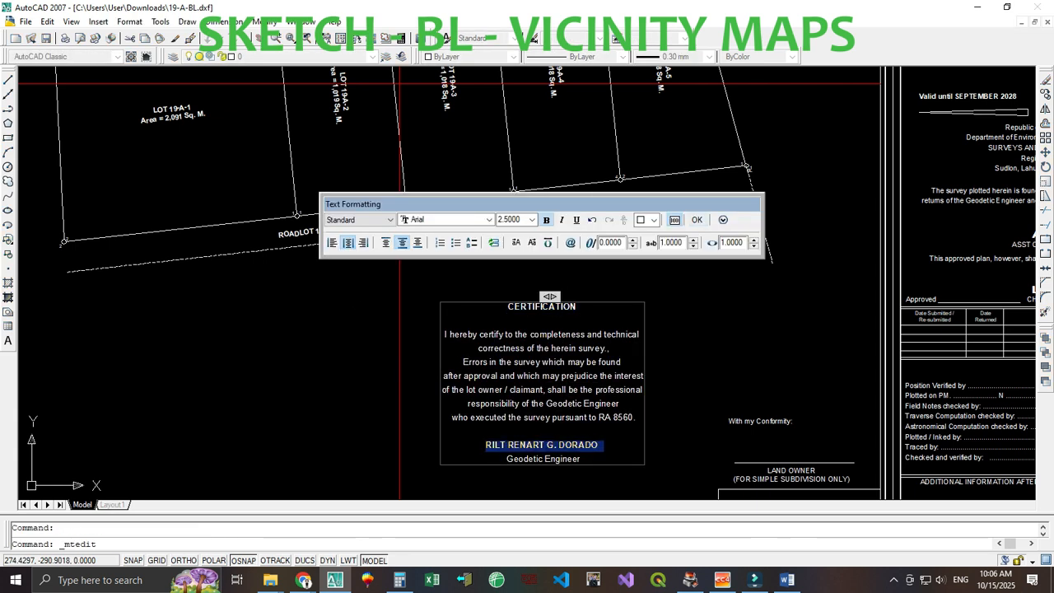
pyautogui.click(698, 220)
# - Move the small lot outline from outside the sheet to the empty area below Lot 19-A-1's southwest corner
pyautogui.scroll(-4, 699, 312)
pyautogui.moveTo(916, 282); pyautogui.dragTo(563, 330, button='middle')
pyautogui.click(704, 276)
pyautogui.click(748, 301)
pyautogui.scroll(4, 741, 281)
pyautogui.write('m')
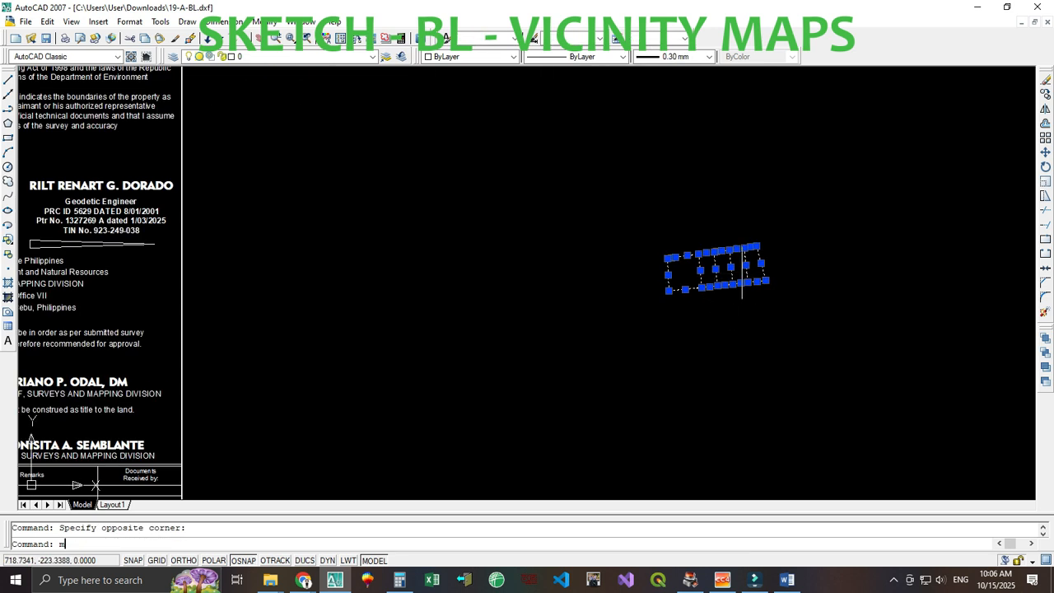
pyautogui.press('Return')
pyautogui.click(669, 291)
pyautogui.scroll(-4, 676, 298)
pyautogui.moveTo(677, 300); pyautogui.dragTo(956, 236, button='middle')
pyautogui.click(261, 347)
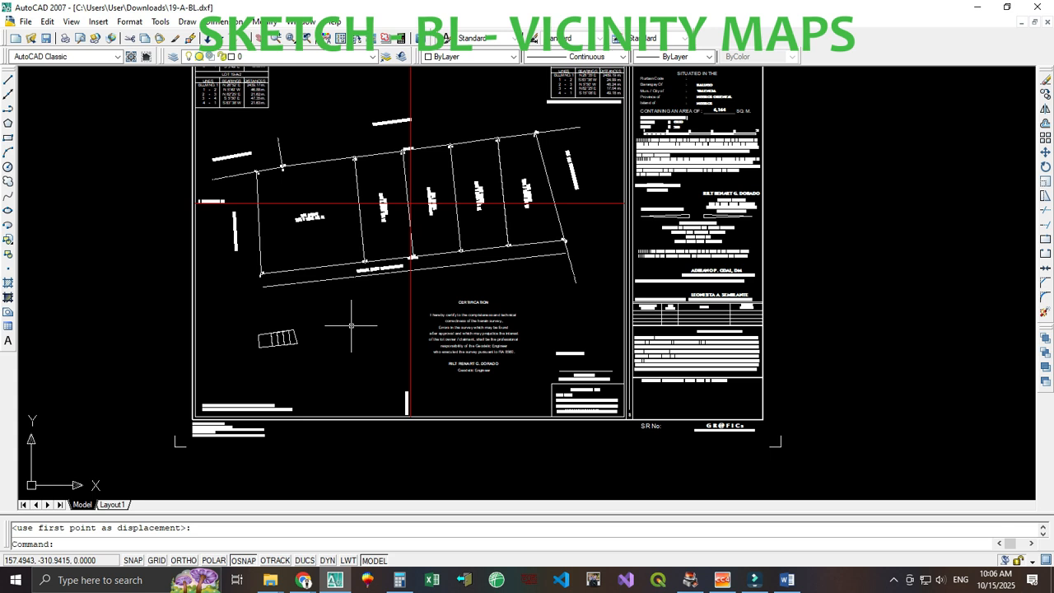
# - Examine the finished BL sheet: certification, title block, technical description tables and lot layout
pyautogui.scroll(3, 593, 276)
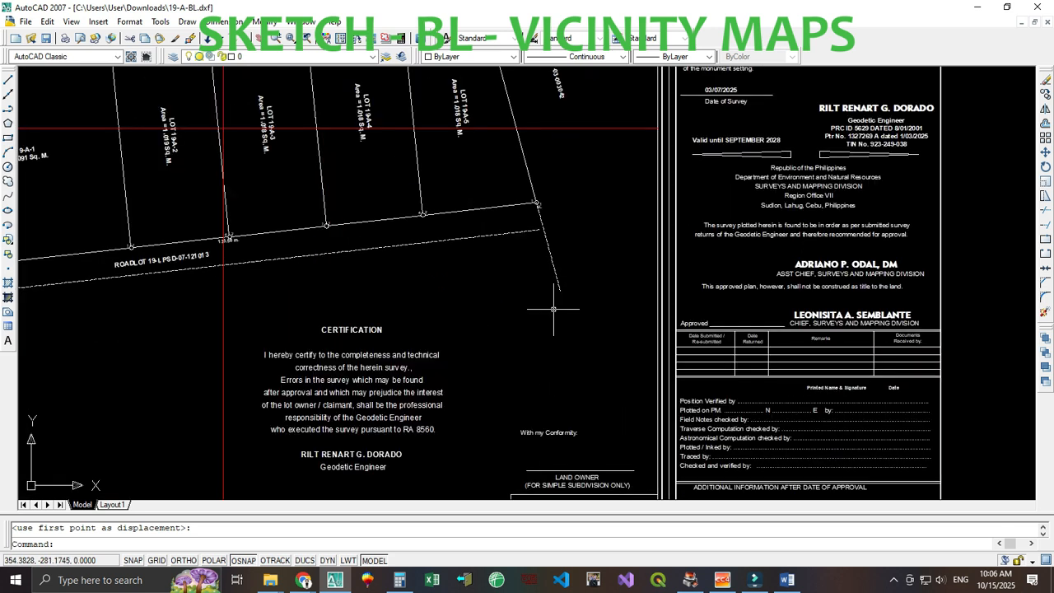
pyautogui.moveTo(517, 321); pyautogui.dragTo(626, 334, button='middle')
pyautogui.moveTo(784, 171)
pyautogui.mouseDown(button='middle')
pyautogui.moveTo(637, 275)
pyautogui.moveTo(659, 309)
pyautogui.mouseUp(button='middle')
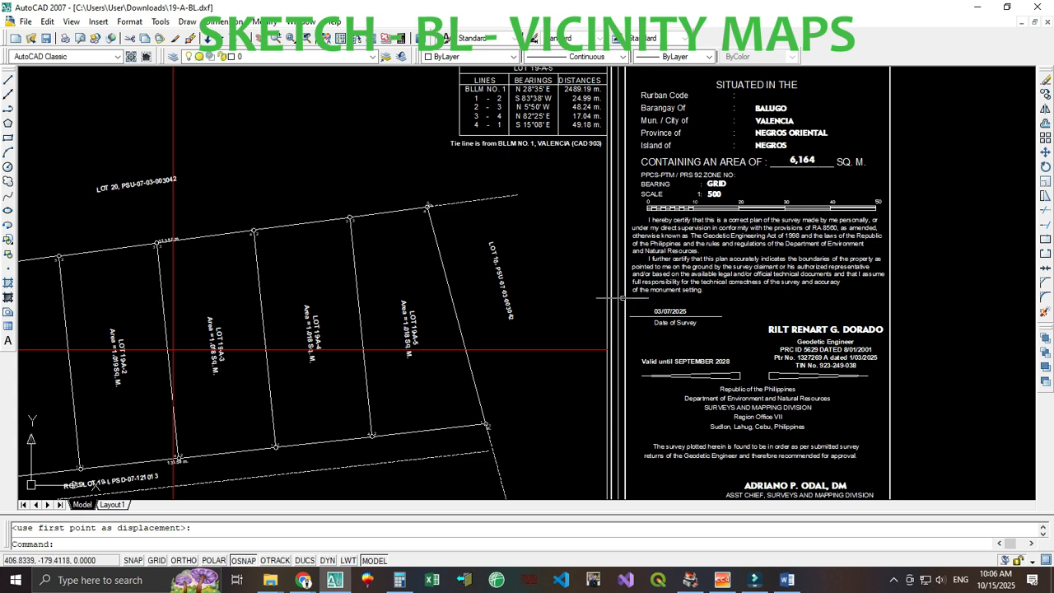
pyautogui.moveTo(601, 284); pyautogui.dragTo(597, 388, button='middle')
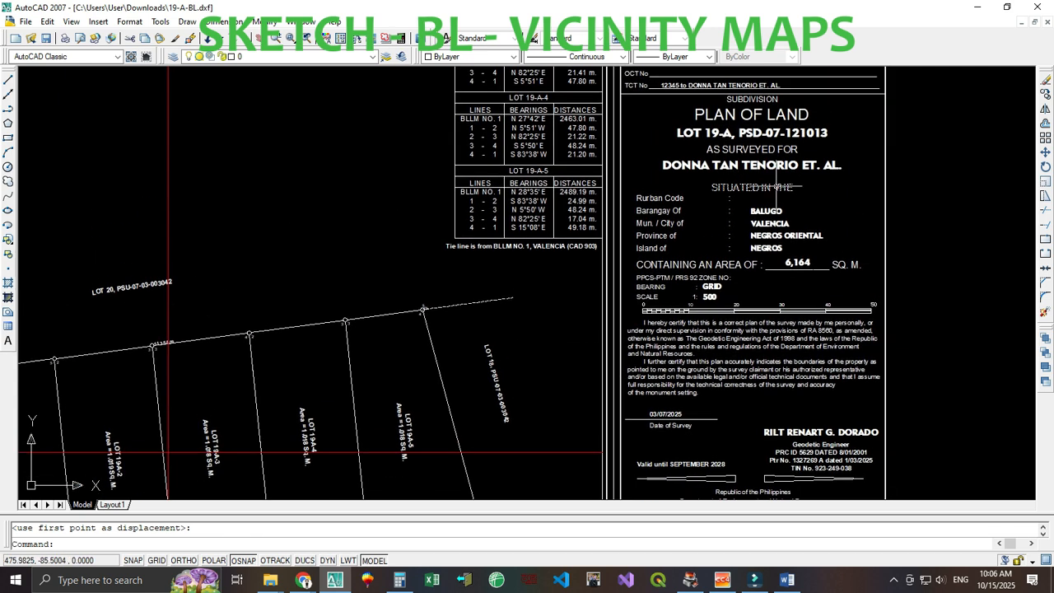
pyautogui.moveTo(776, 187); pyautogui.dragTo(776, 299, button='middle')
pyautogui.moveTo(388, 365); pyautogui.dragTo(700, 231, button='middle')
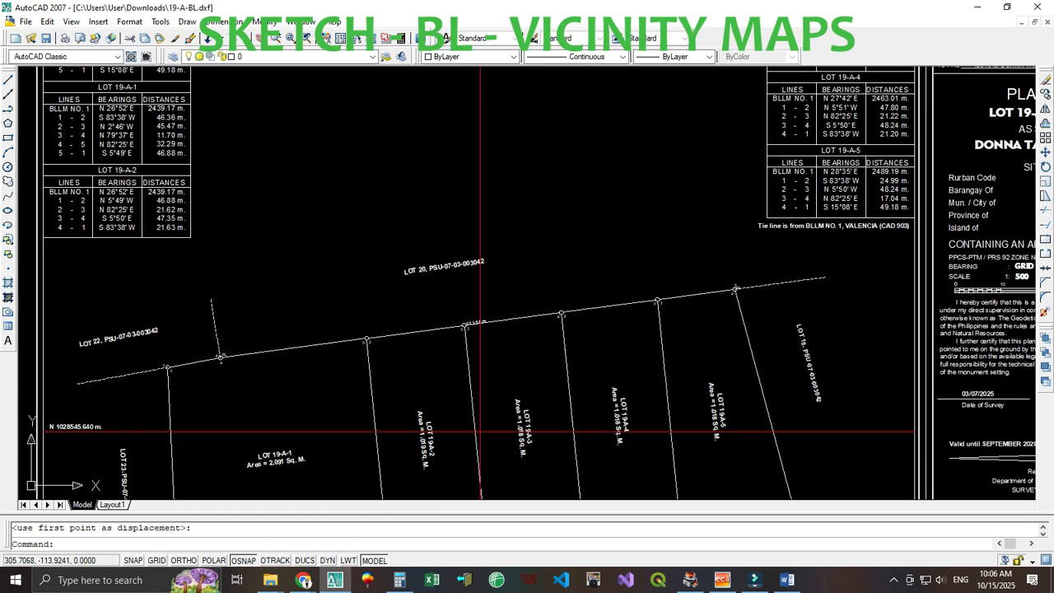
pyautogui.scroll(-2, 677, 240)
pyautogui.moveTo(646, 270); pyautogui.dragTo(663, 202, button='middle')
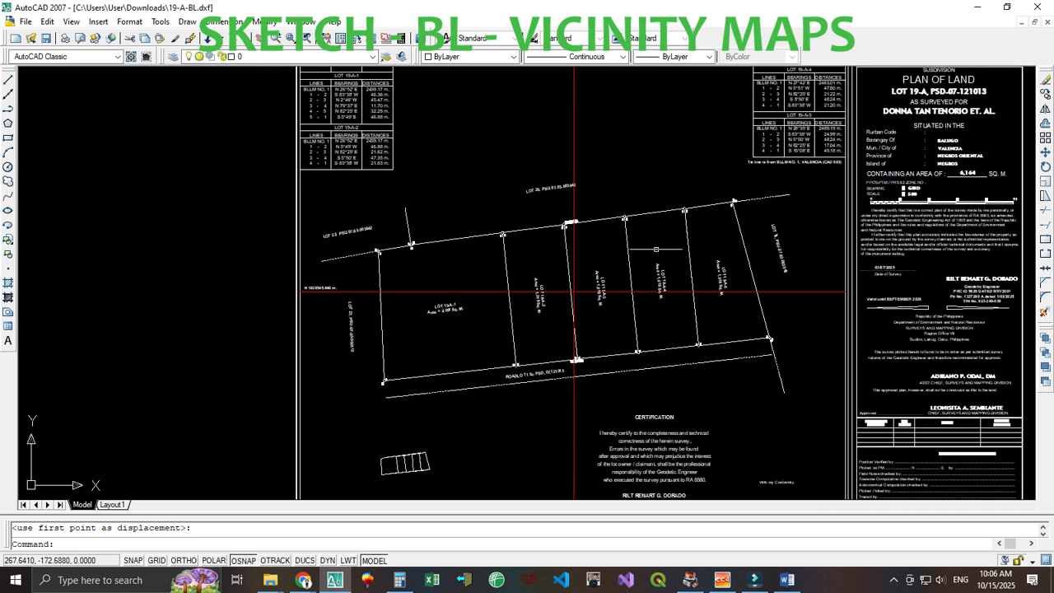
# - Save the drawing as 19-A-BL in AutoCAD 2007 Drawing (*.dwg) format in the Downloads folder
pyautogui.hotkey('ctrl', 's')
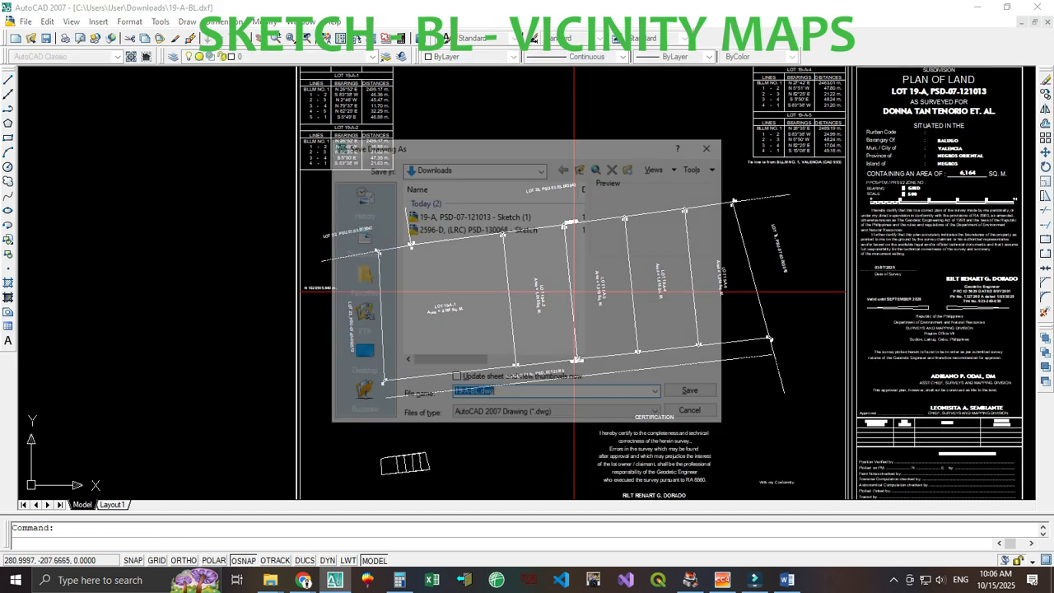
pyautogui.click(680, 394)
pyautogui.press('Return')
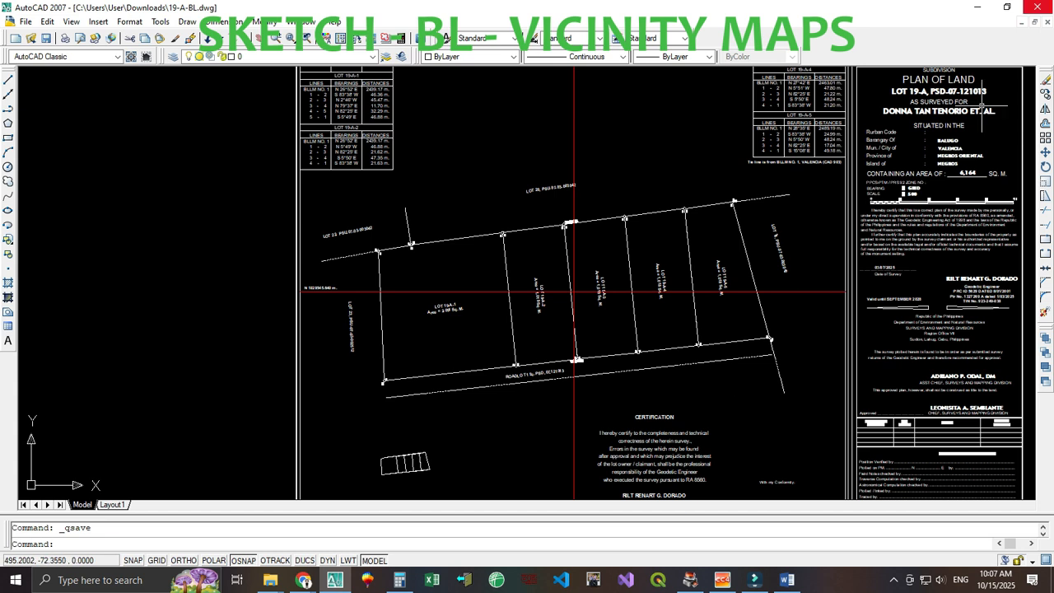
# - Switch to GR@FICs in the browser and generate the Lot 19-A project plans with the ALL option
pyautogui.click(978, 6)
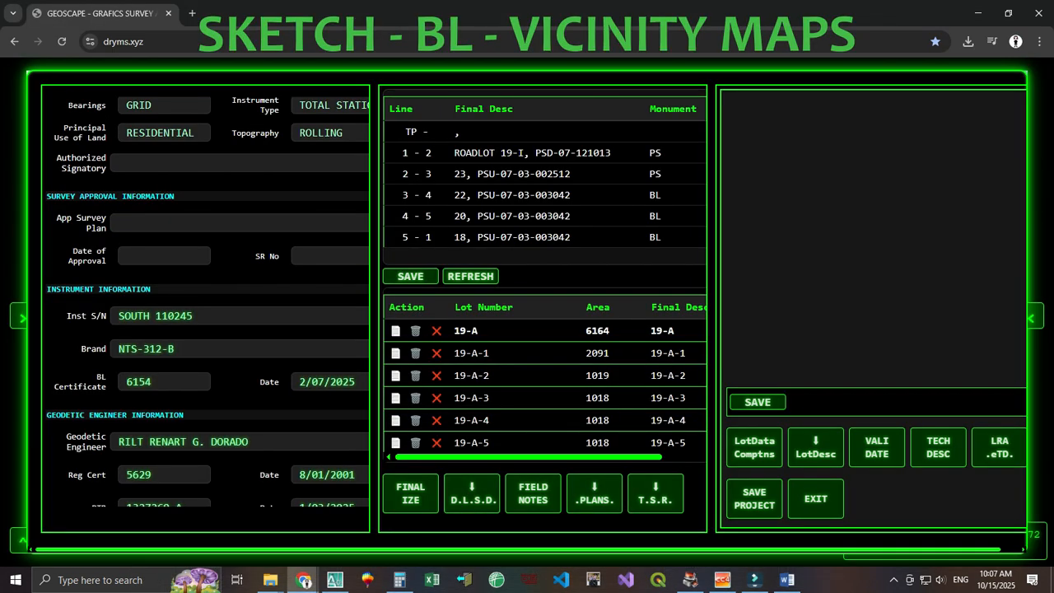
pyautogui.click(593, 493)
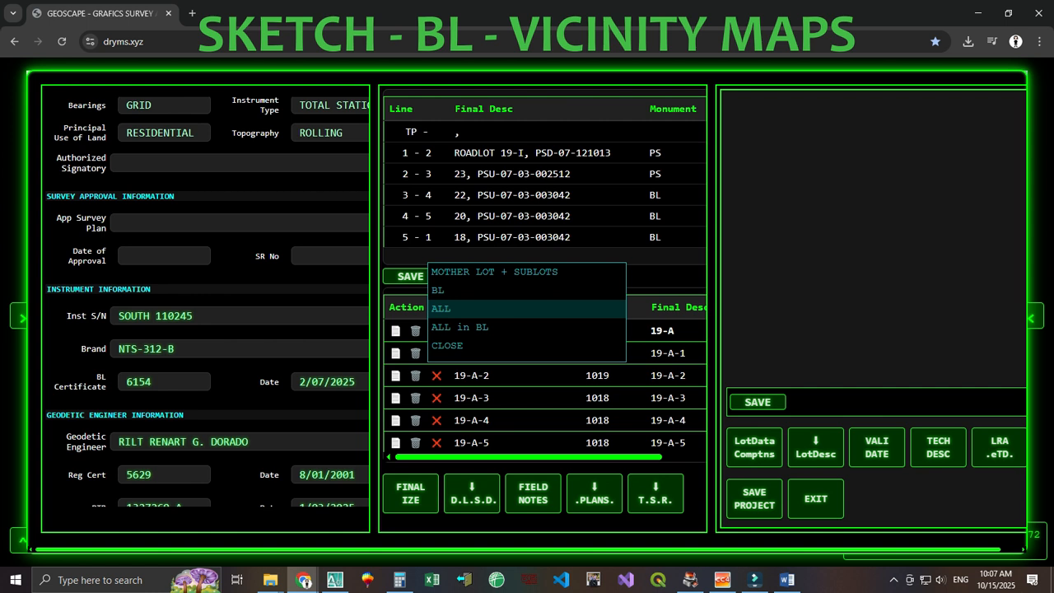
pyautogui.click(444, 308)
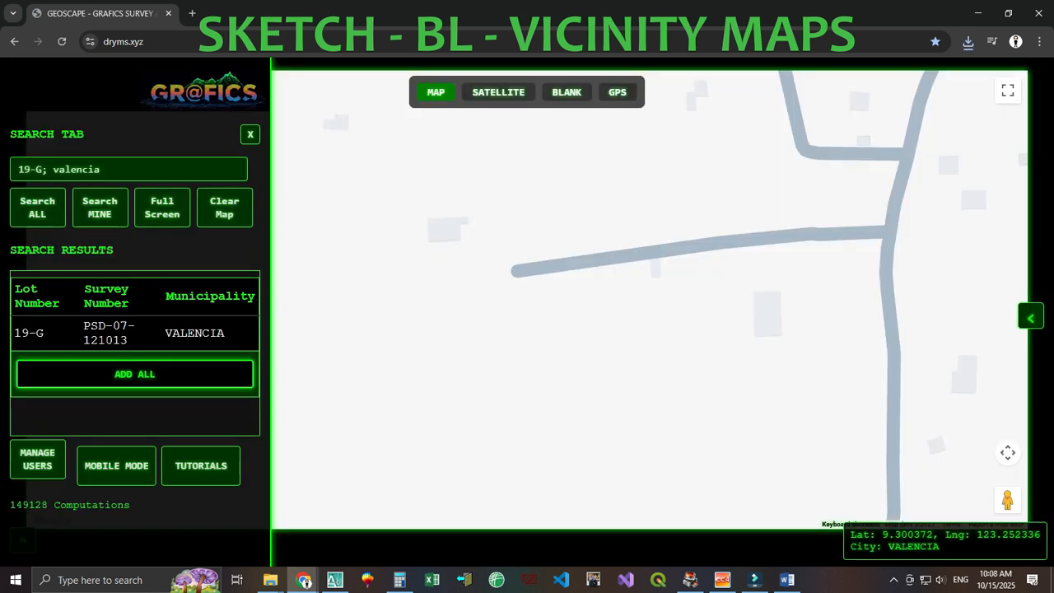
# - Search for "19-G; valencia" and add the Lot 19-G parcel to the map
pyautogui.click(23, 317)
pyautogui.click(76, 170)
pyautogui.press('Return')
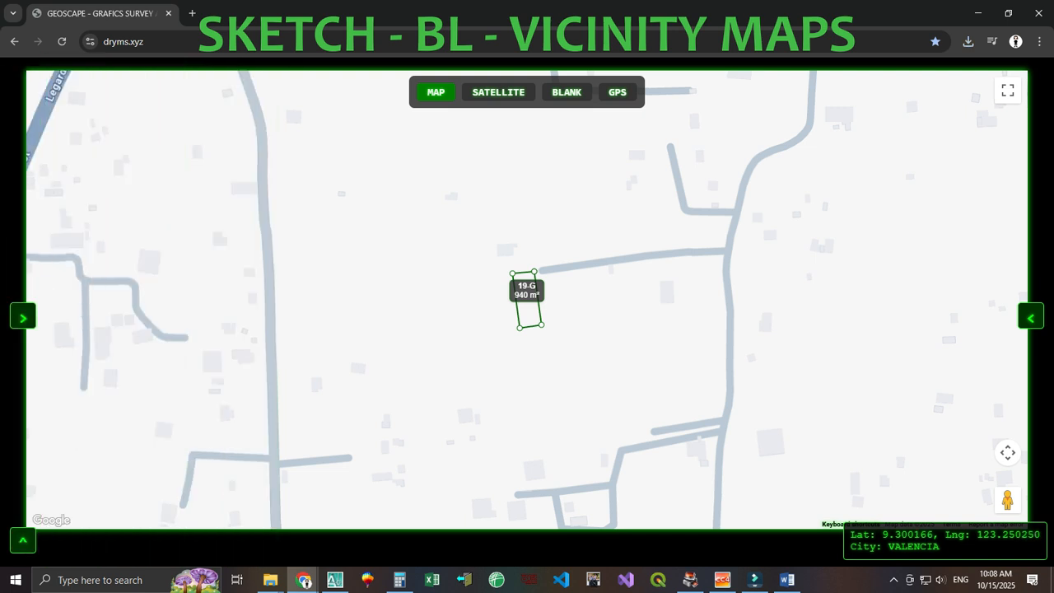
# - Search for "19-H; valencia" and add the Lot 19-H parcel to the map
pyautogui.click(22, 317)
pyautogui.click(99, 207)
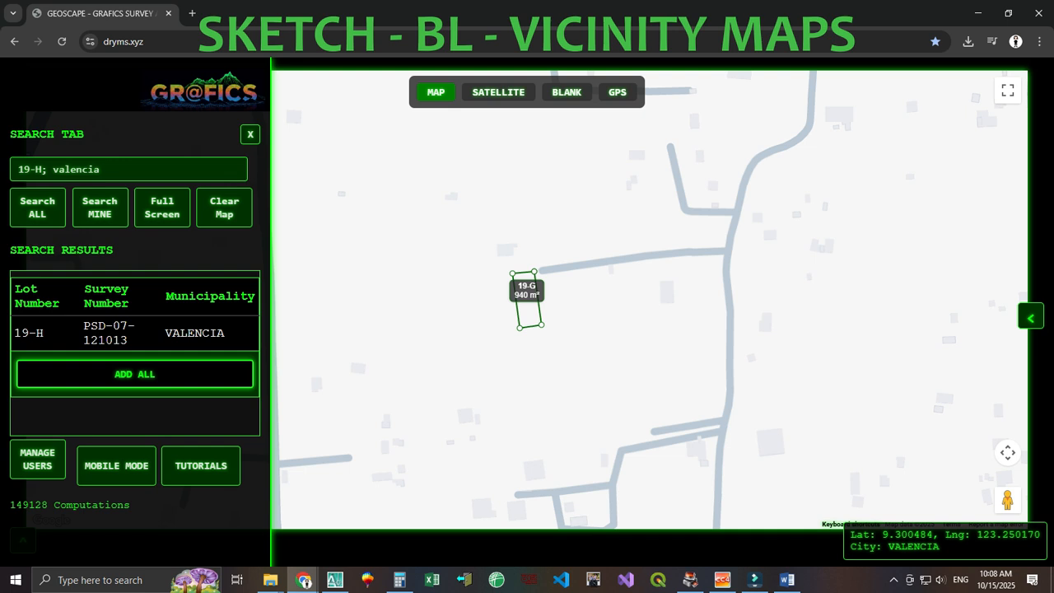
pyautogui.click(134, 374)
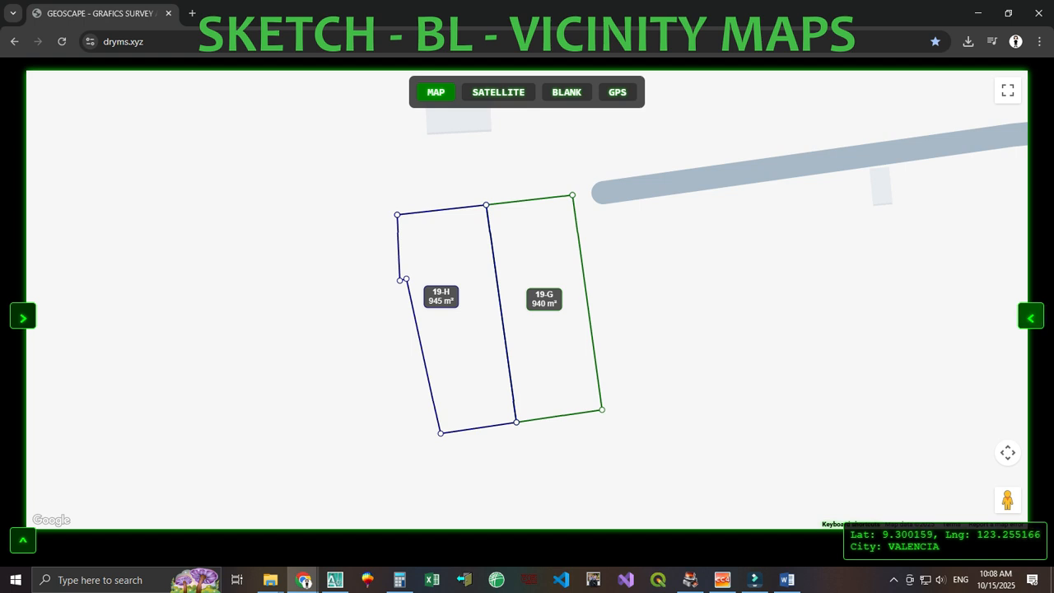
# - Generate the combined plan of Lots 19-G and 19-H and open the downloaded 19-G, PSD-07-121013 sketch in AutoCAD
pyautogui.click(1031, 316)
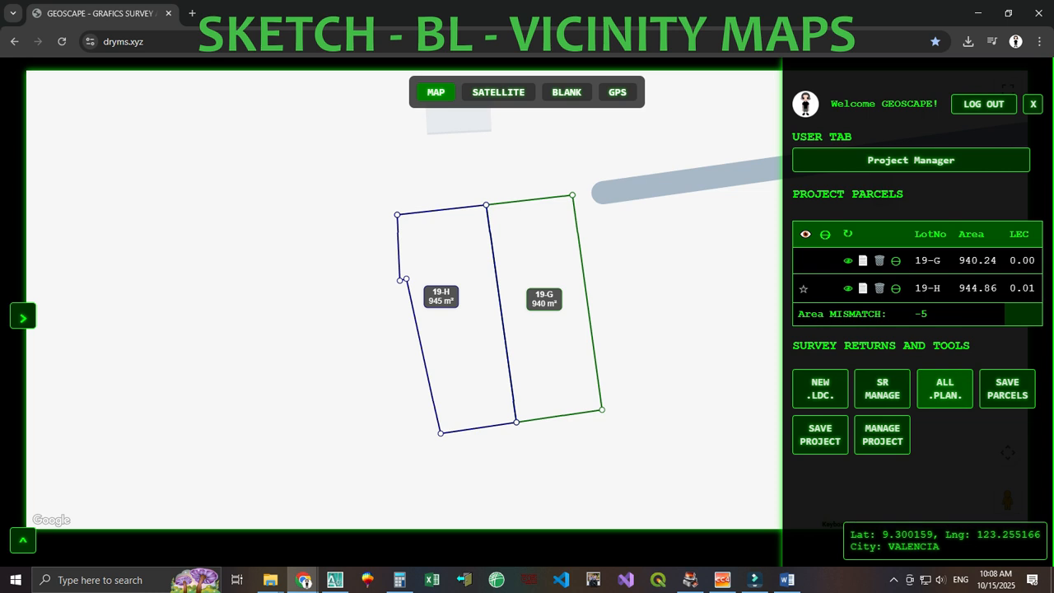
pyautogui.click(944, 389)
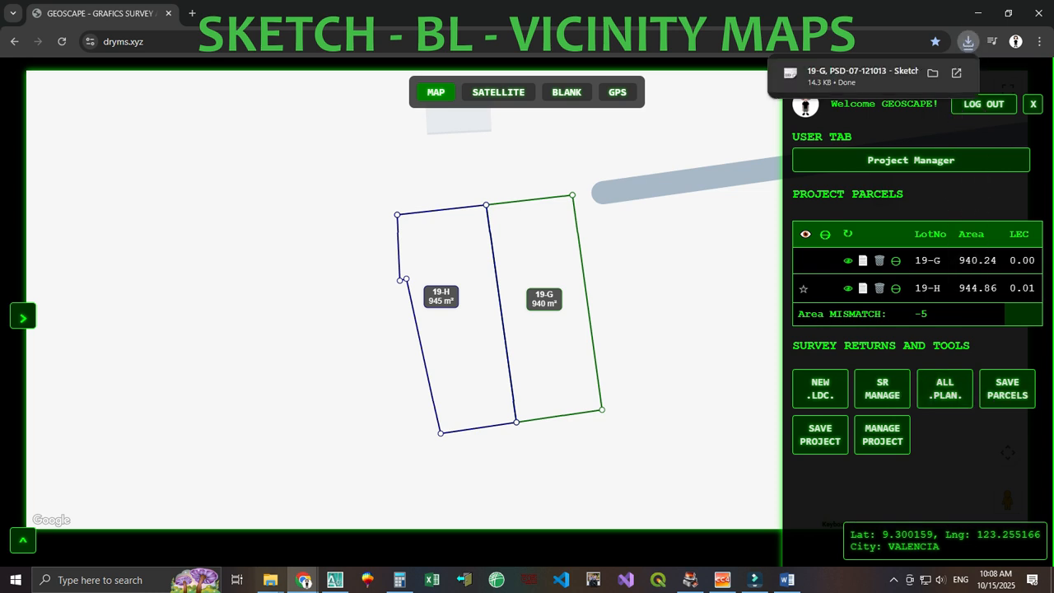
pyautogui.click(865, 76)
pyautogui.scroll(3, 576, 272)
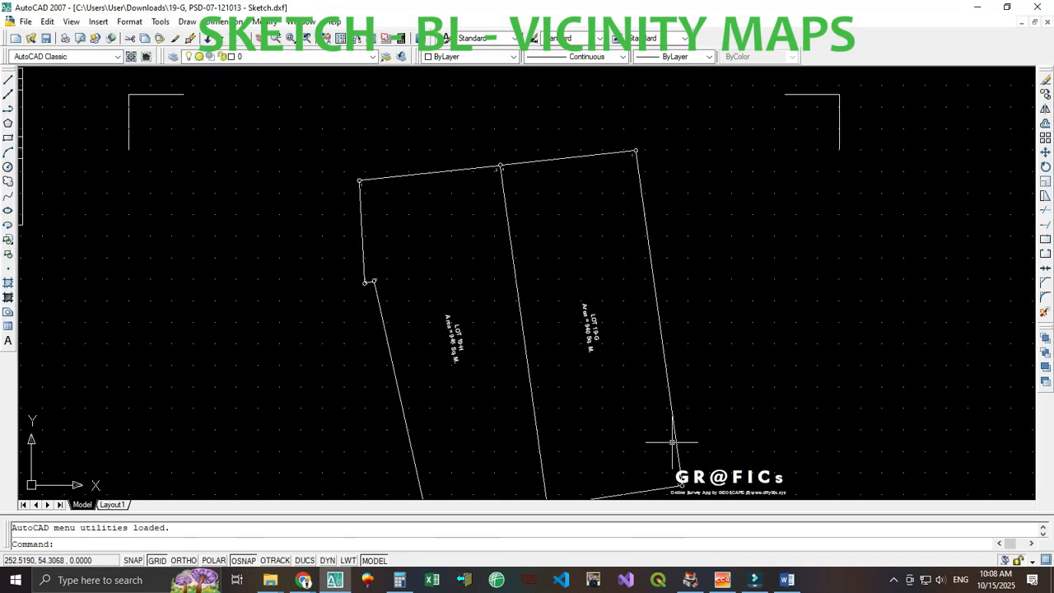
# - Move the Lot 19-G and 19-H parcels with their labels down and to the left, clear of the GR@FICs logo
pyautogui.scroll(-3, 725, 362)
pyautogui.click(458, 193)
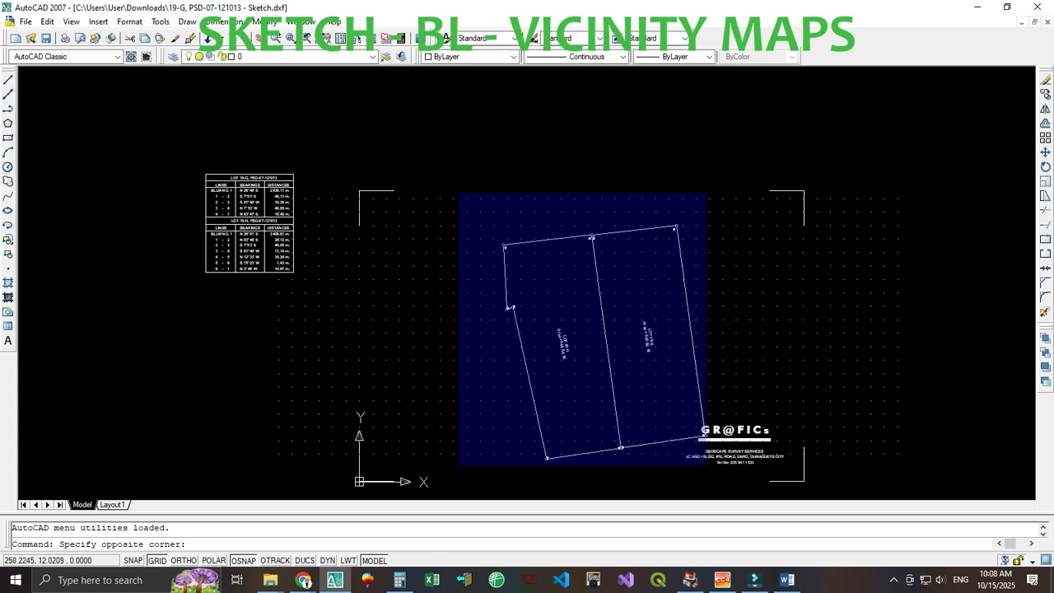
pyautogui.click(707, 466)
pyautogui.write('m')
pyautogui.press('Return')
pyautogui.click(617, 370)
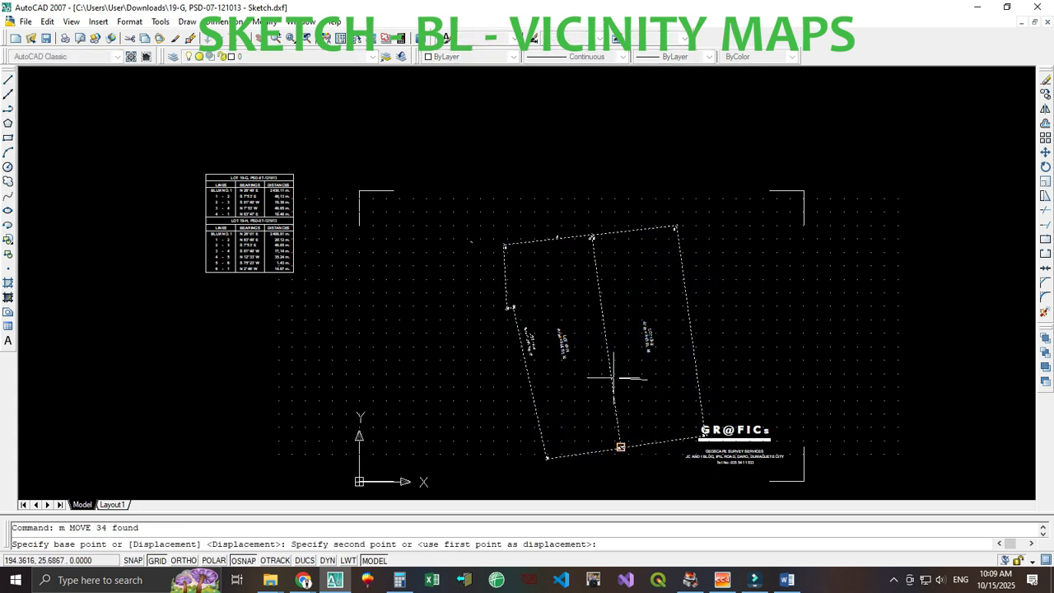
pyautogui.click(607, 382)
# - Move the Lot 19-G and 19-H parcels with their labels up, centred between the corner marks, and turn off the grid
pyautogui.moveTo(537, 278); pyautogui.dragTo(549, 189, button='middle')
pyautogui.click(471, 163)
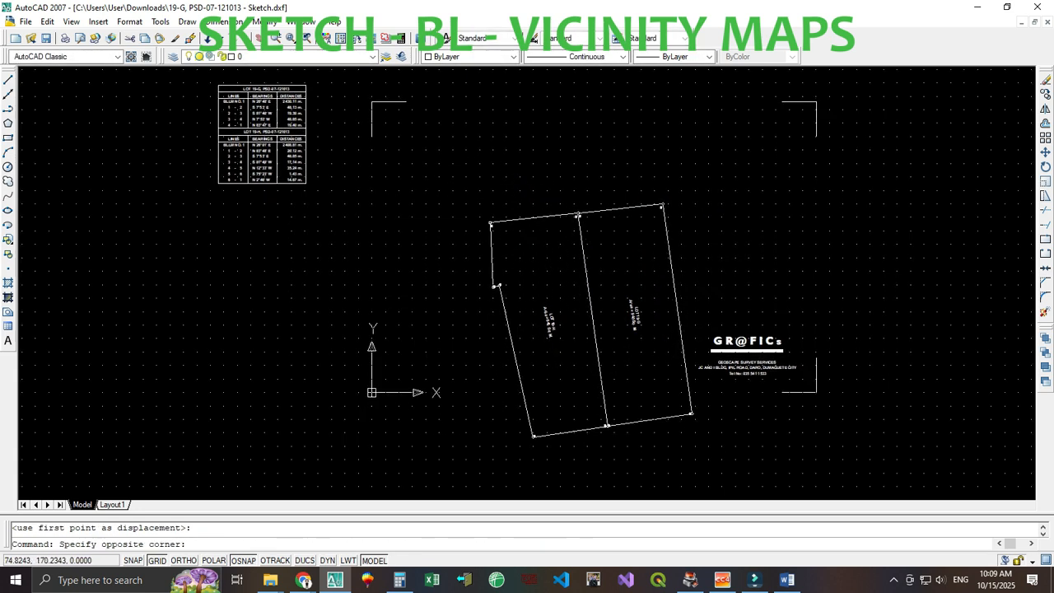
pyautogui.click(707, 475)
pyautogui.write('m')
pyautogui.press('Return')
pyautogui.click(647, 386)
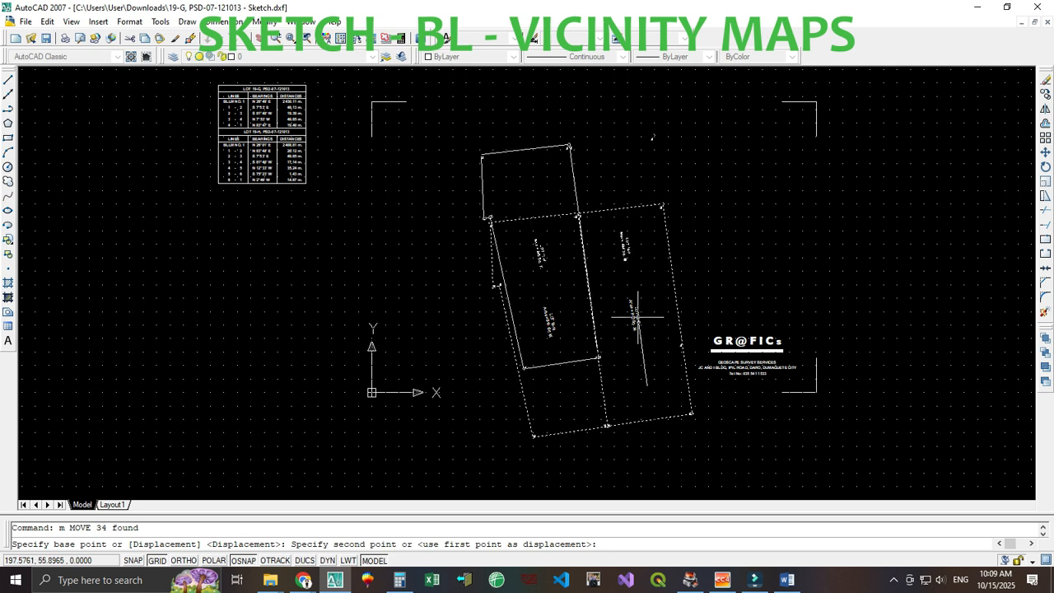
pyautogui.click(639, 314)
pyautogui.press('F7')
# - Move the bearings and distances table inside the corner marks, beside the lower part of the Lot 19-H parcel
pyautogui.click(200, 83)
pyautogui.click(330, 196)
pyautogui.write('nm')
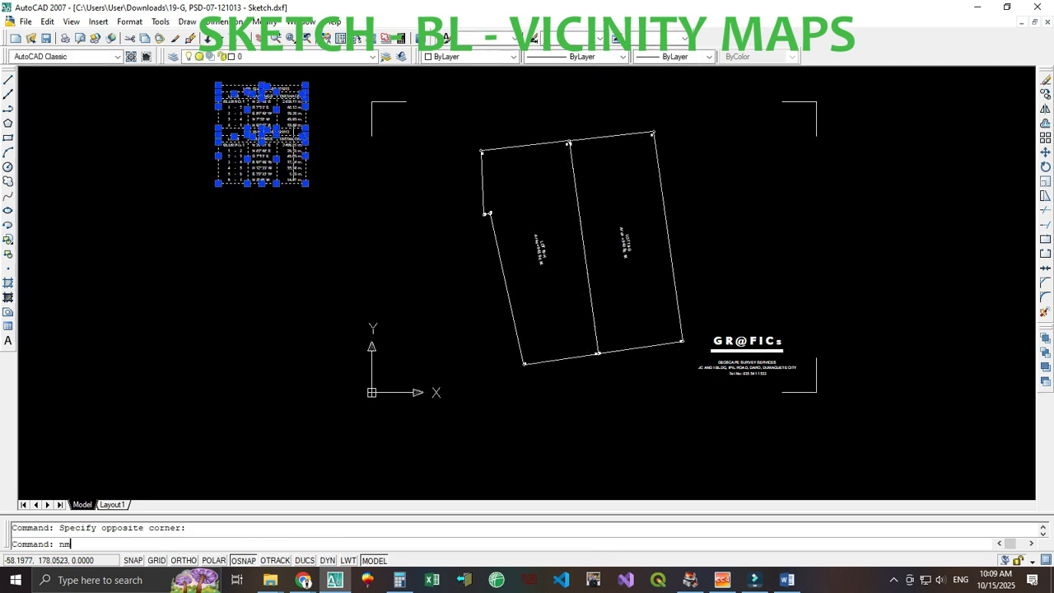
pyautogui.press('space')
pyautogui.write('m')
pyautogui.press('space')
pyautogui.click(294, 153)
pyautogui.click(472, 331)
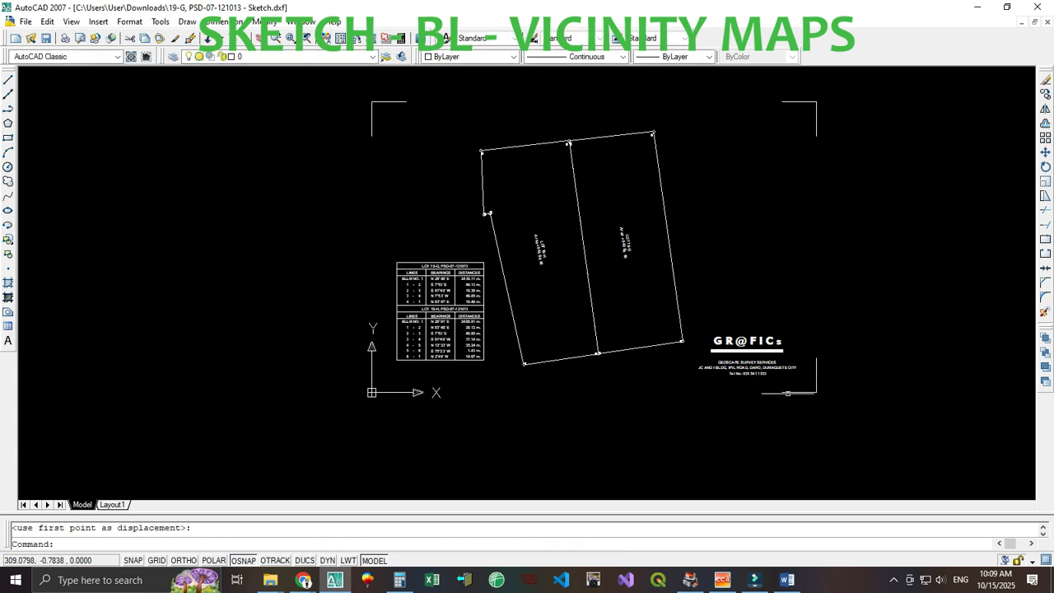
# - Generate the ALL in BL plan for Lots 19-G and 19-H in GR@FICs and open the downloaded 19-G-AllBL drawing in AutoCAD
pyautogui.click(977, 6)
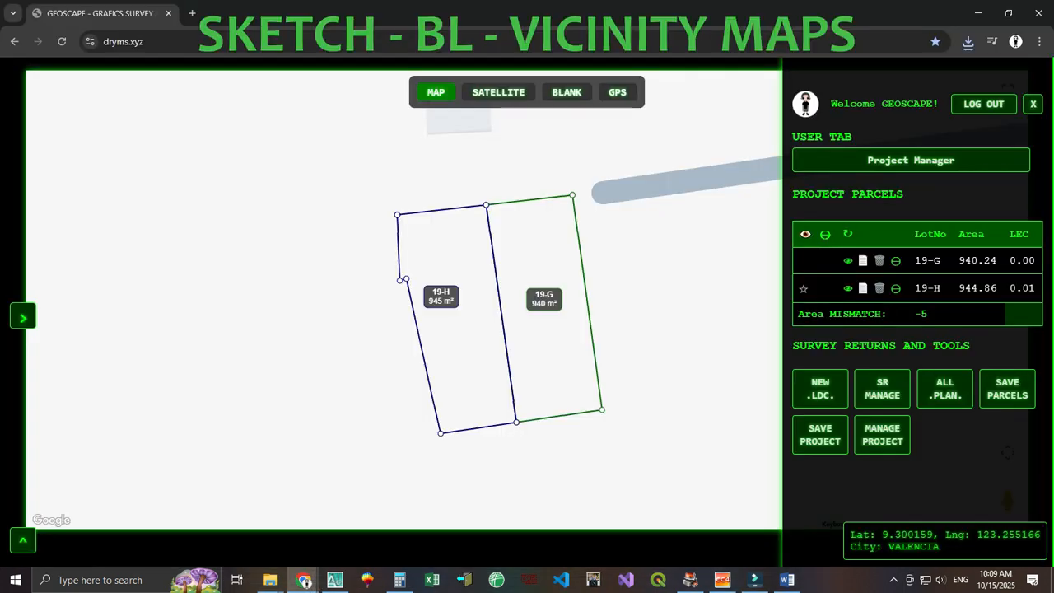
pyautogui.click(882, 389)
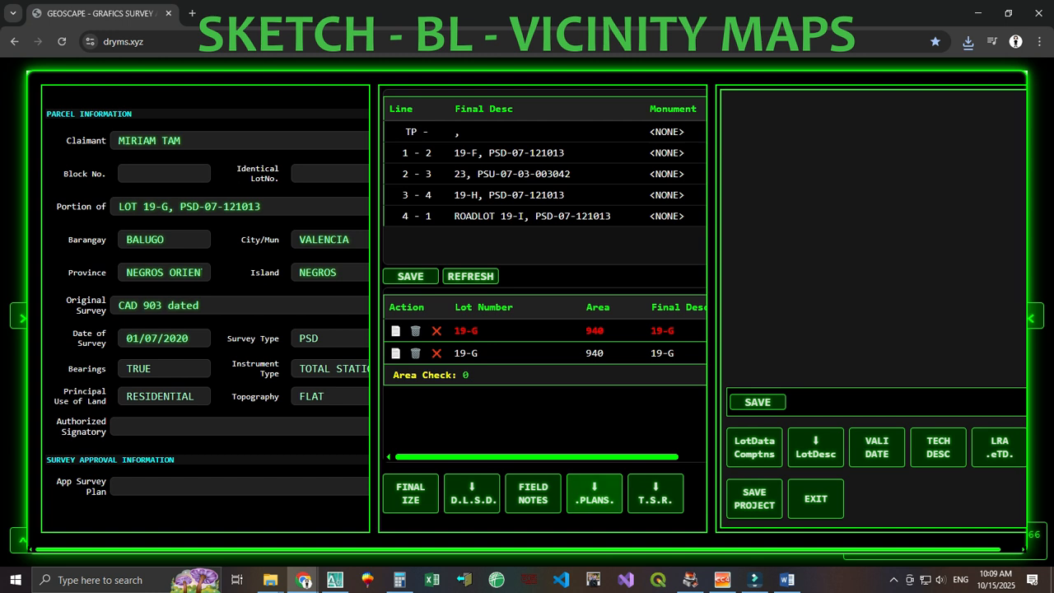
pyautogui.click(594, 492)
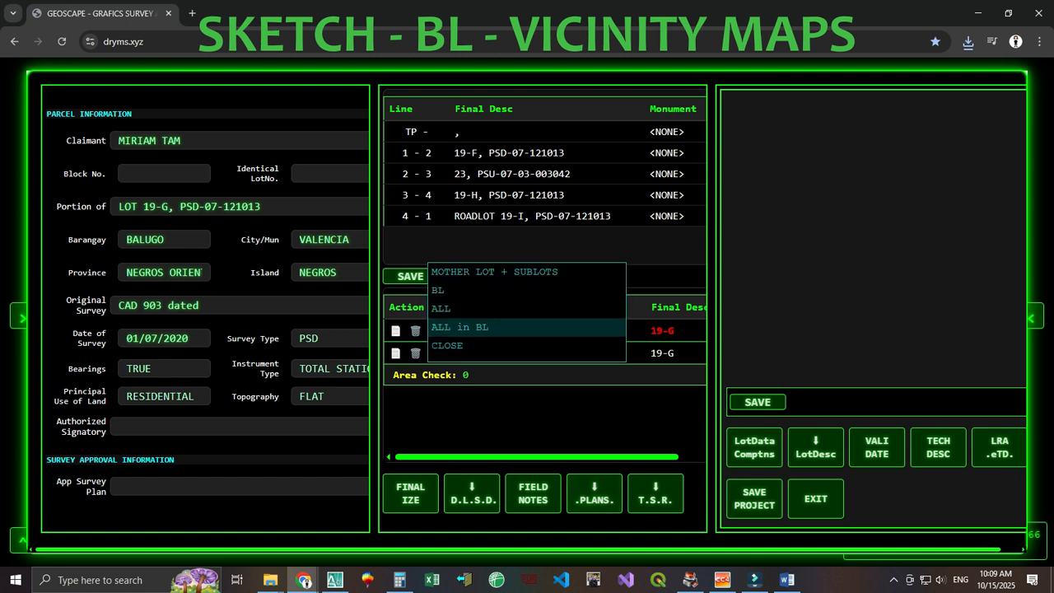
pyautogui.click(460, 327)
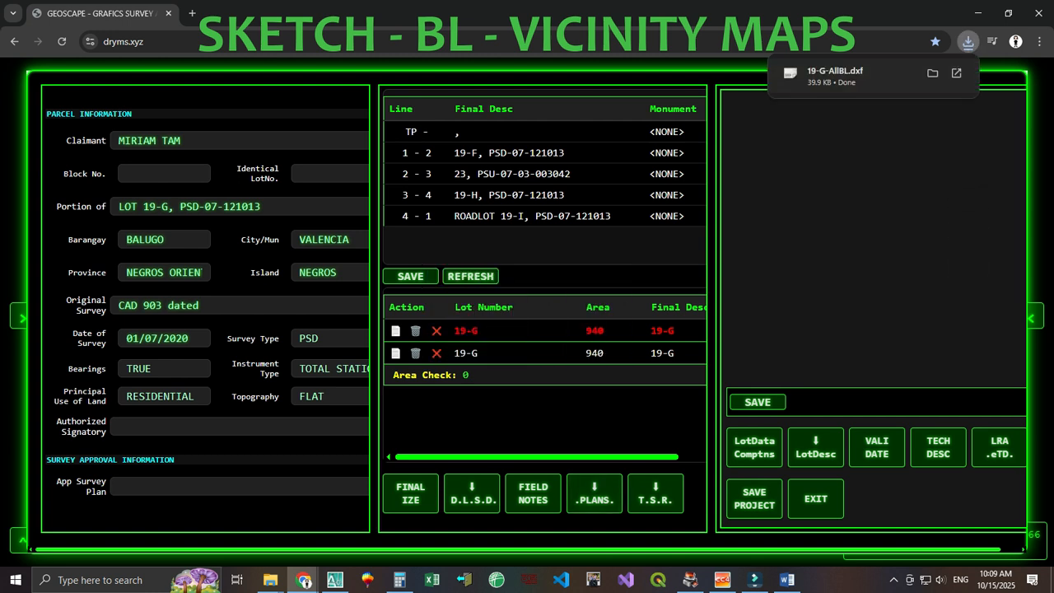
pyautogui.scroll(4, 526, 321)
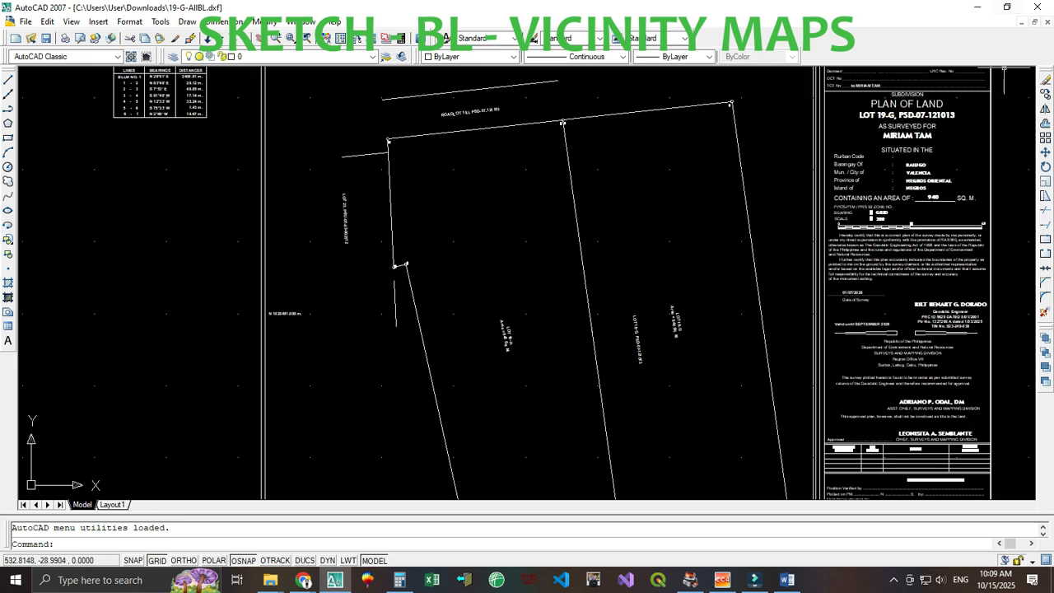
# - Return to GR@FICs, generate the ALL plan from the survey returns, and open the newly downloaded 19-G, PSD-07-121013 sketch in AutoCAD
pyautogui.click(979, 7)
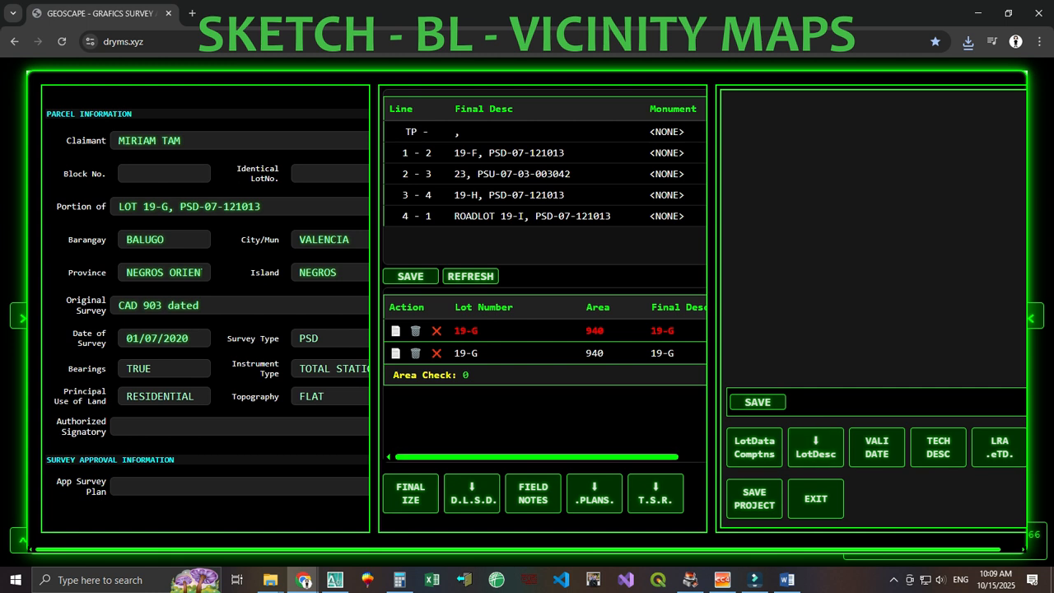
pyautogui.click(594, 493)
pyautogui.click(441, 308)
pyautogui.click(968, 41)
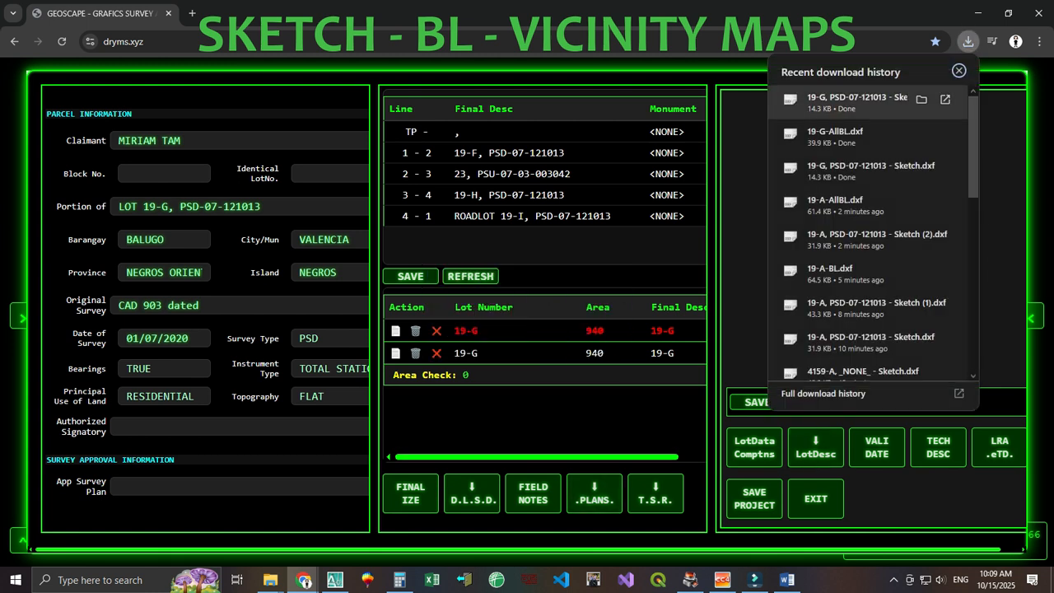
pyautogui.click(811, 96)
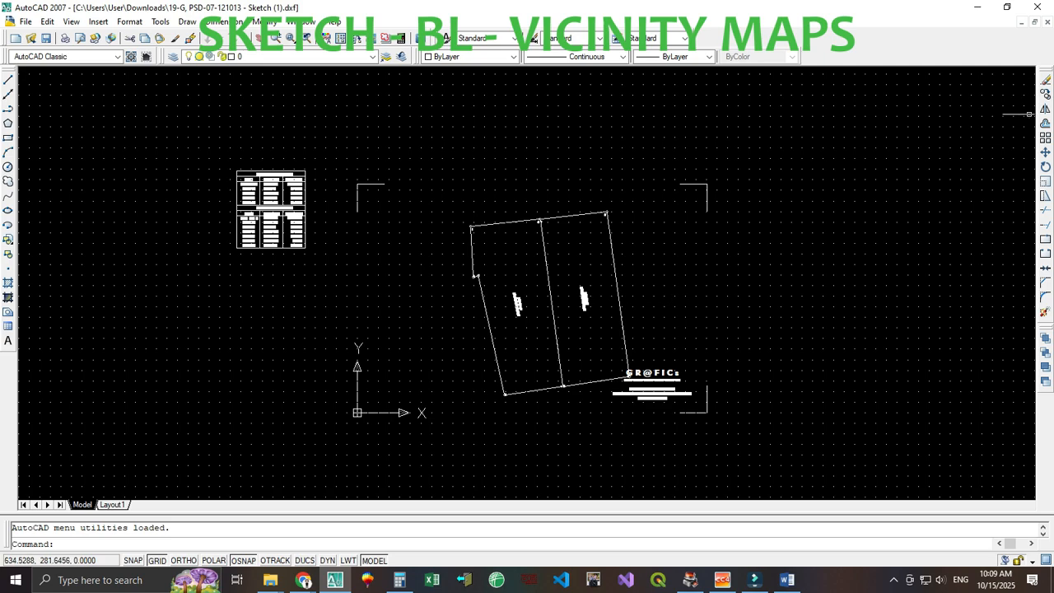
# - Switch back to GR@FICs, exit the survey returns, and open the lot data computation of Lot 19-H from the map
pyautogui.hotkey('alt', 'Tab')
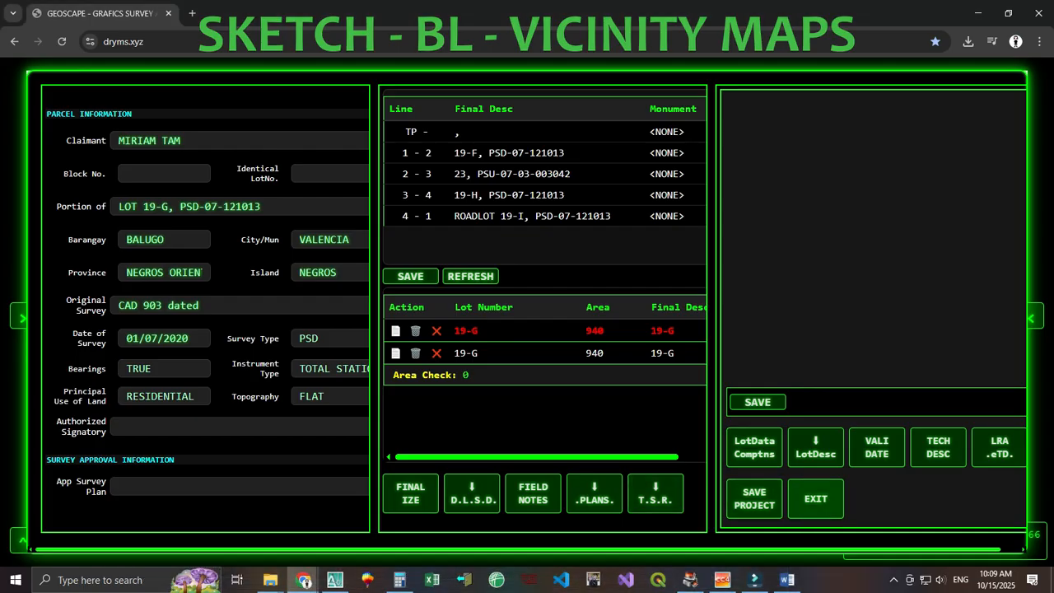
pyautogui.click(816, 498)
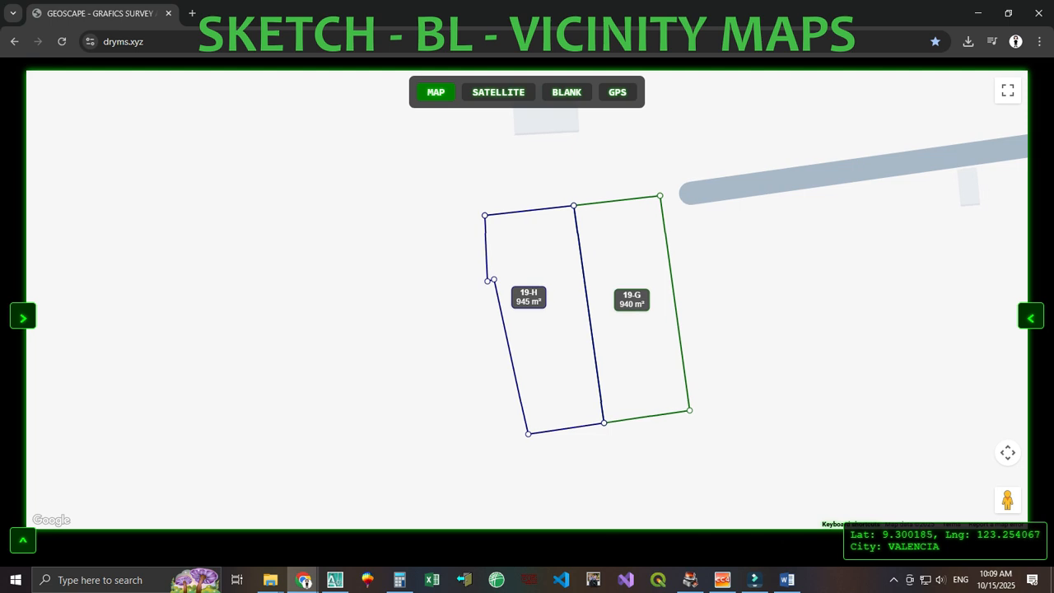
pyautogui.click(539, 329)
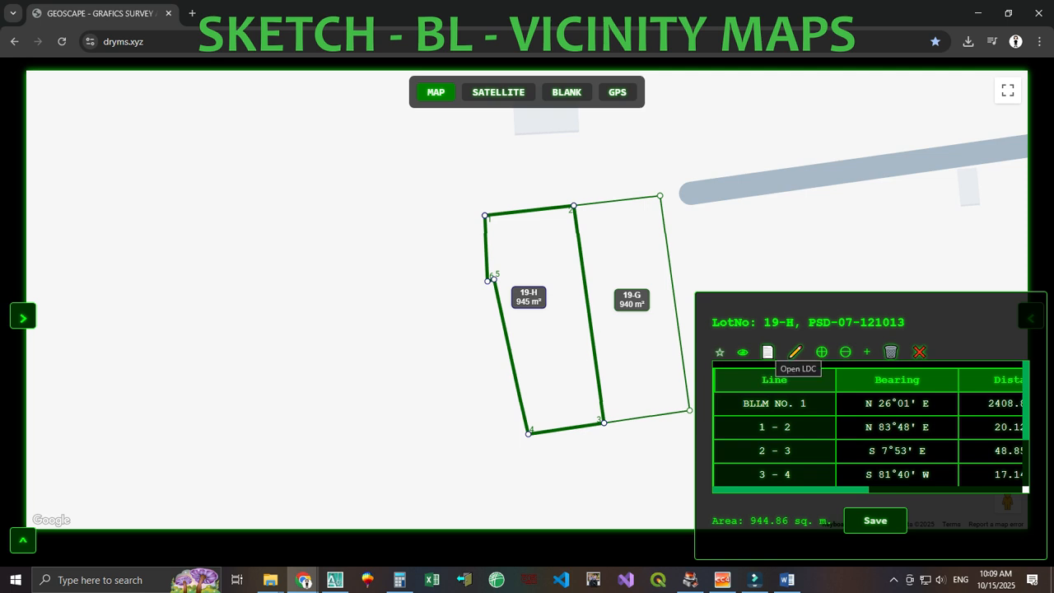
pyautogui.click(767, 352)
# - Generate the sketch plan of Lot 19-H with its adjoining lots and open the downloaded 19-H, PSD-07-121013 sketch in AutoCAD
pyautogui.click(937, 113)
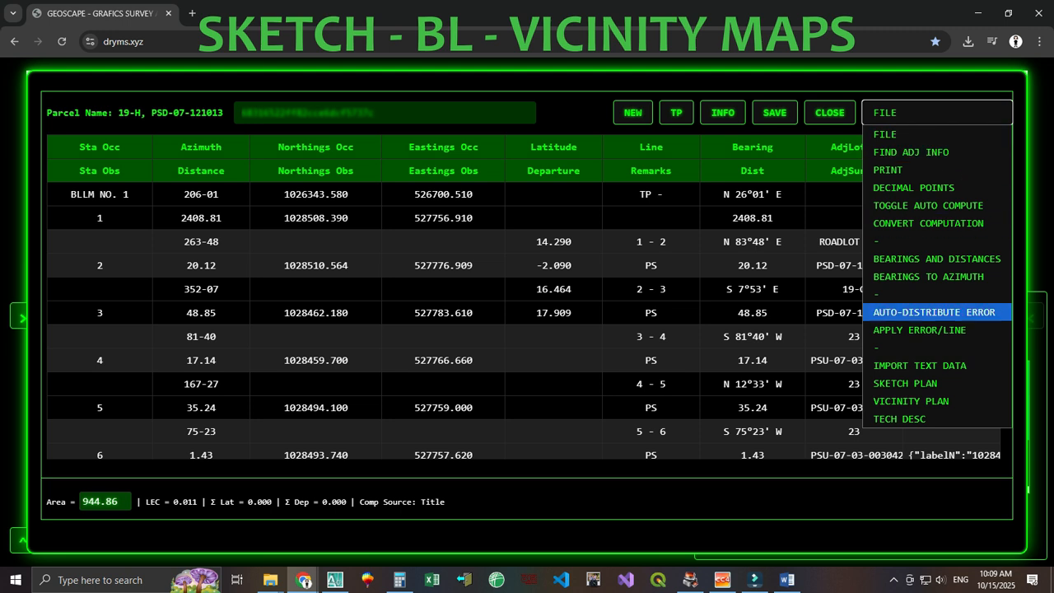
pyautogui.press('Down')
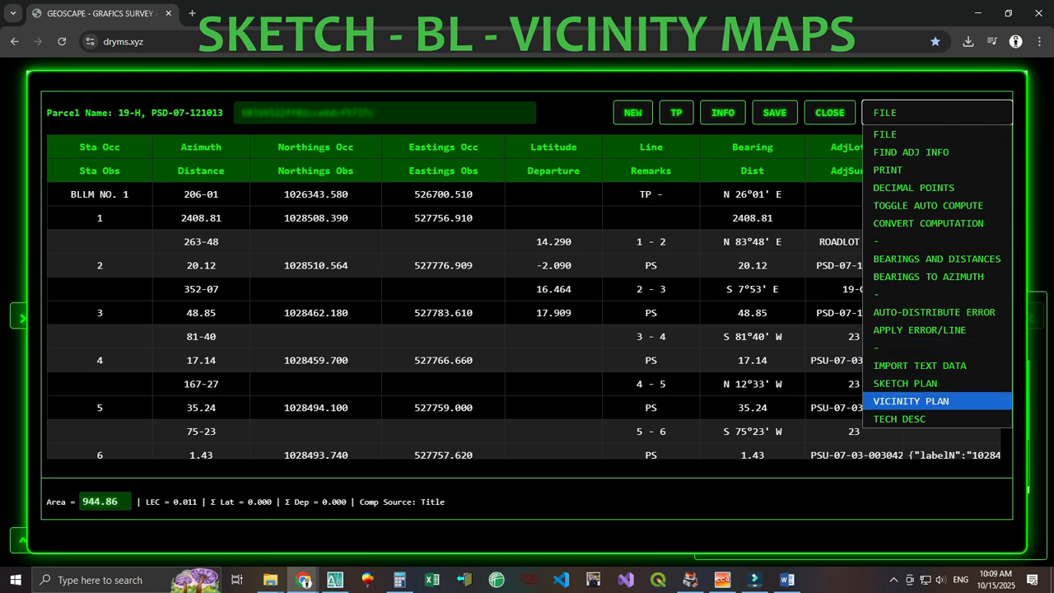
pyautogui.press('Up')
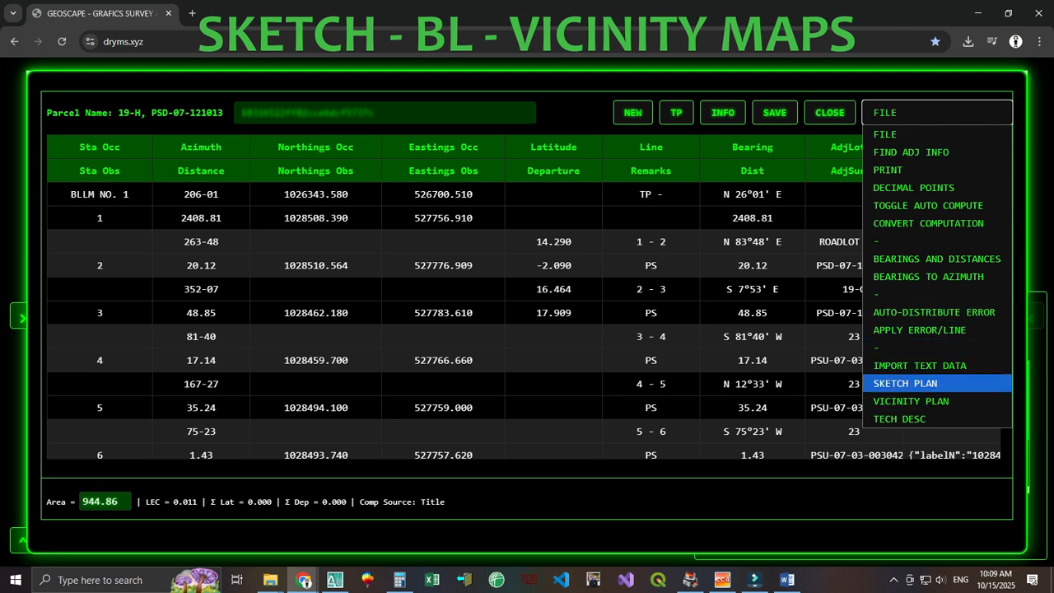
pyautogui.press('Down')
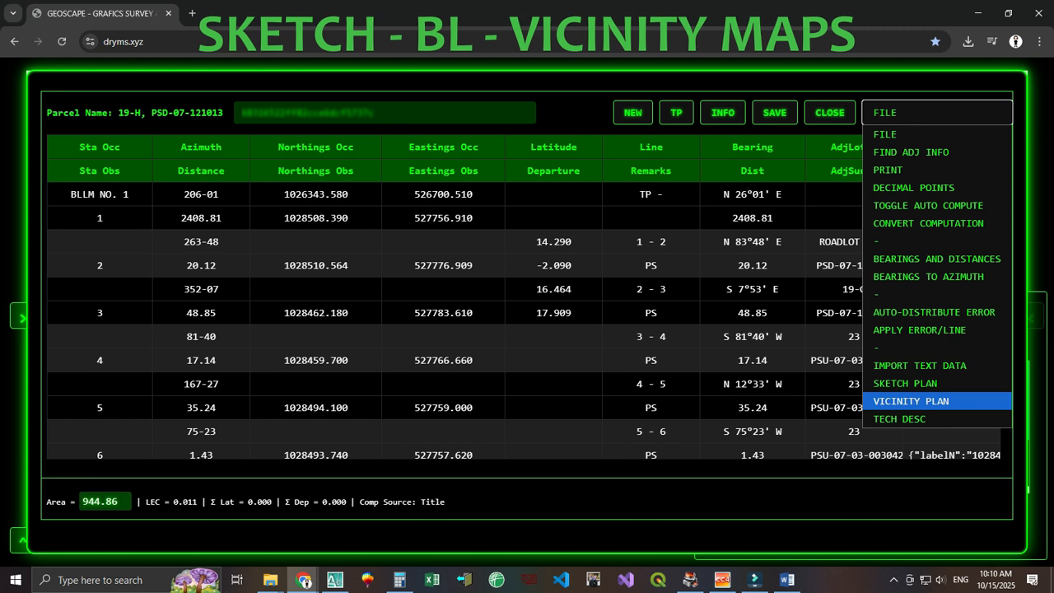
pyautogui.press('Up')
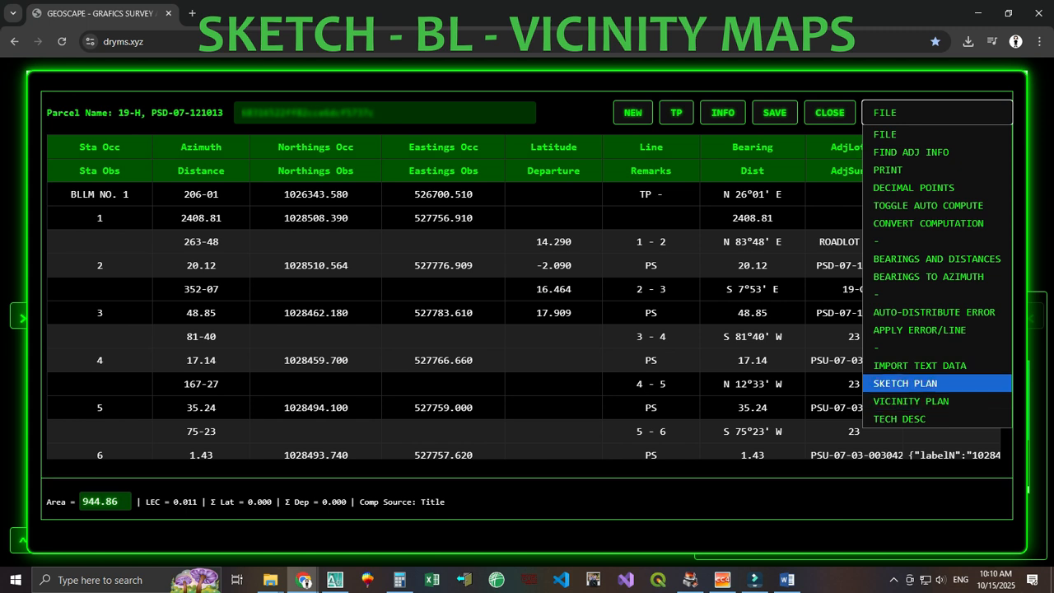
pyautogui.press('Down')
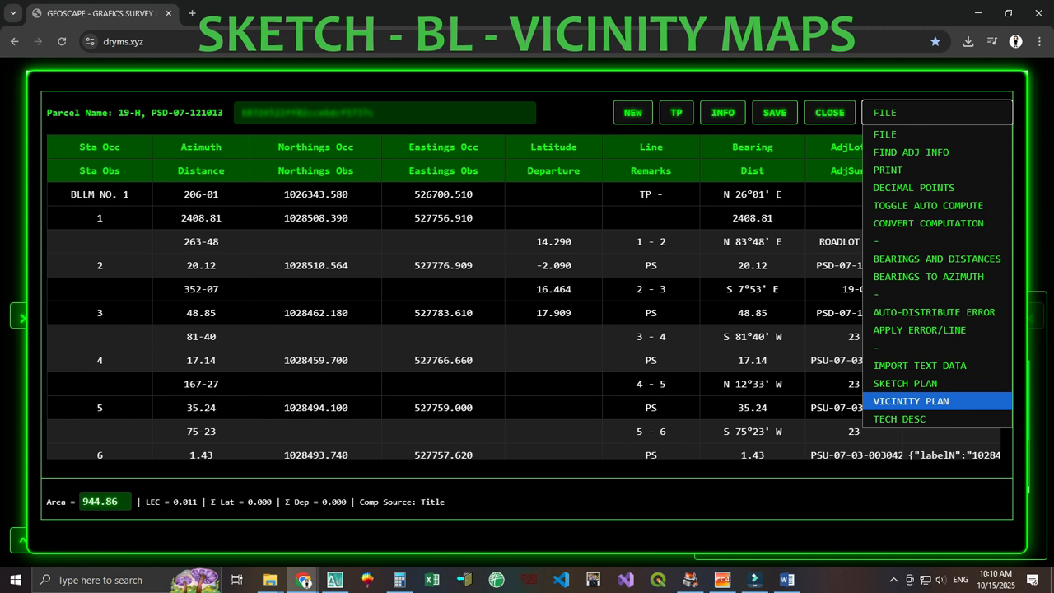
pyautogui.press('Return')
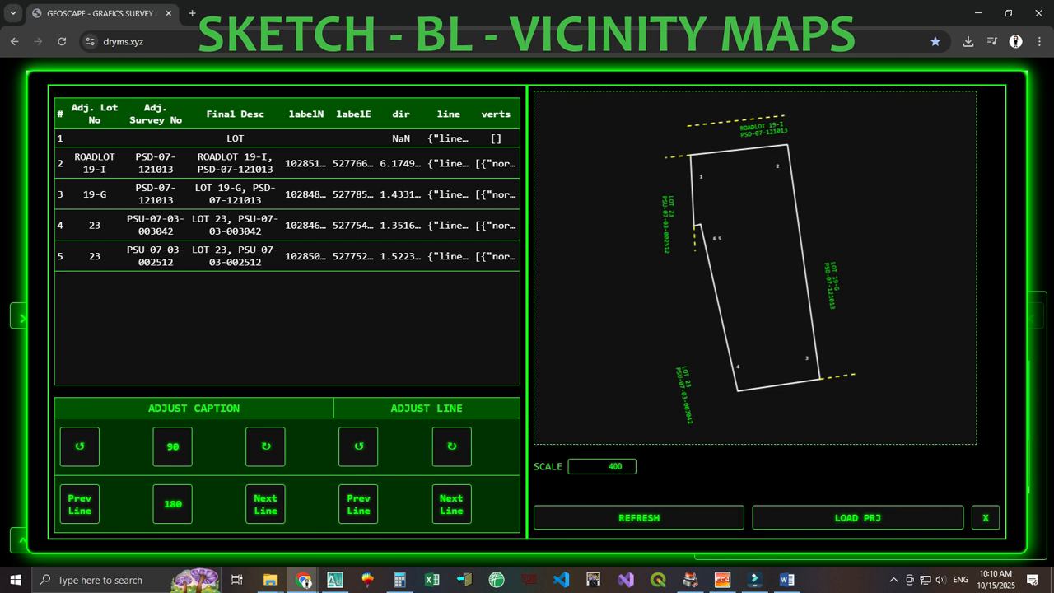
pyautogui.click(857, 518)
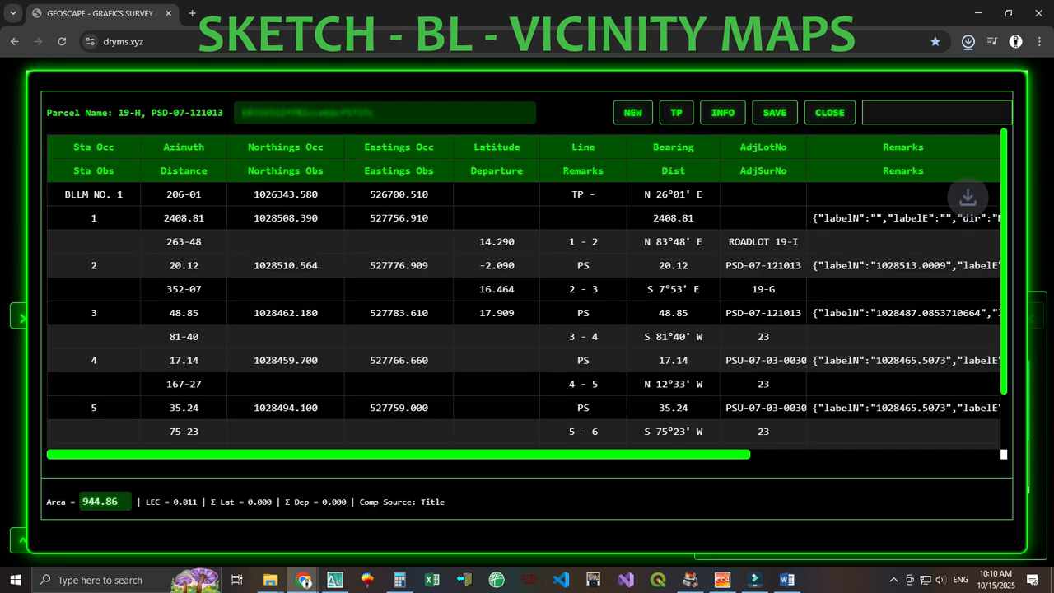
pyautogui.click(873, 76)
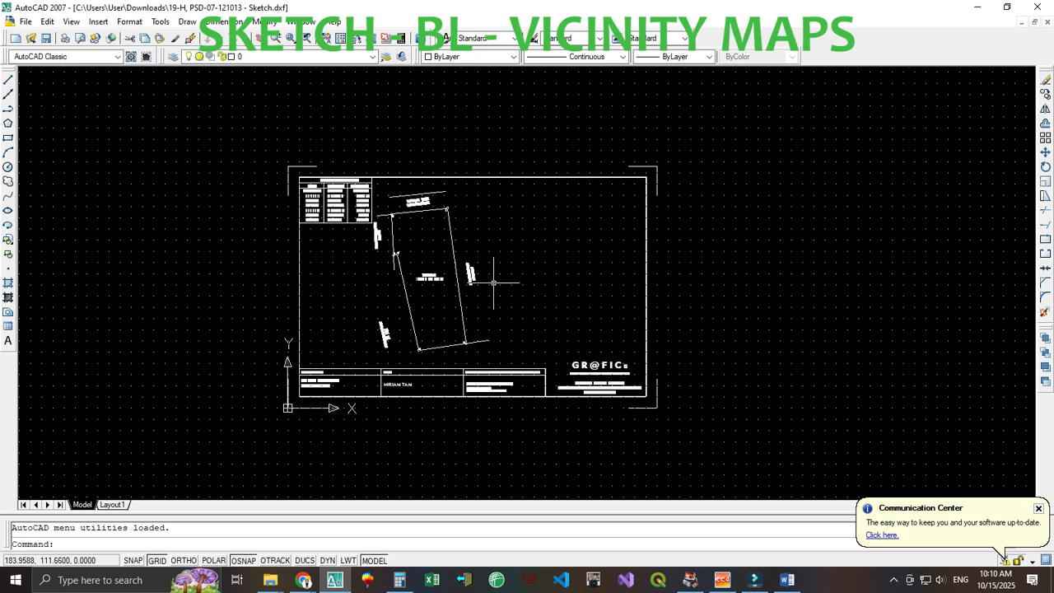
# - Turn off the grid and set the lineweight of the whole Lot 19-H drawing to 0.30 mm
pyautogui.press('F7')
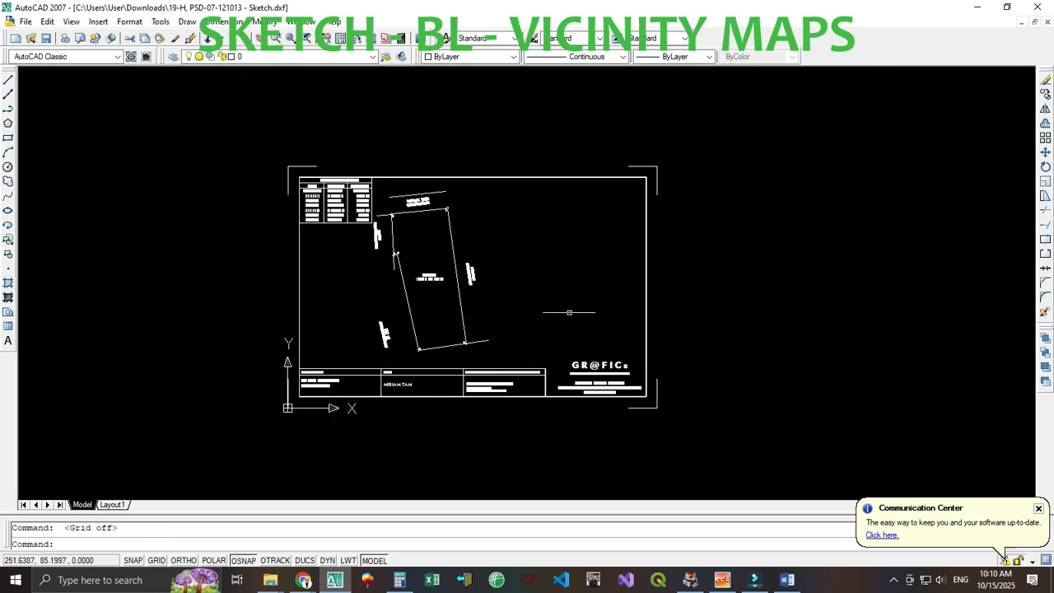
pyautogui.click(712, 446)
pyautogui.click(263, 166)
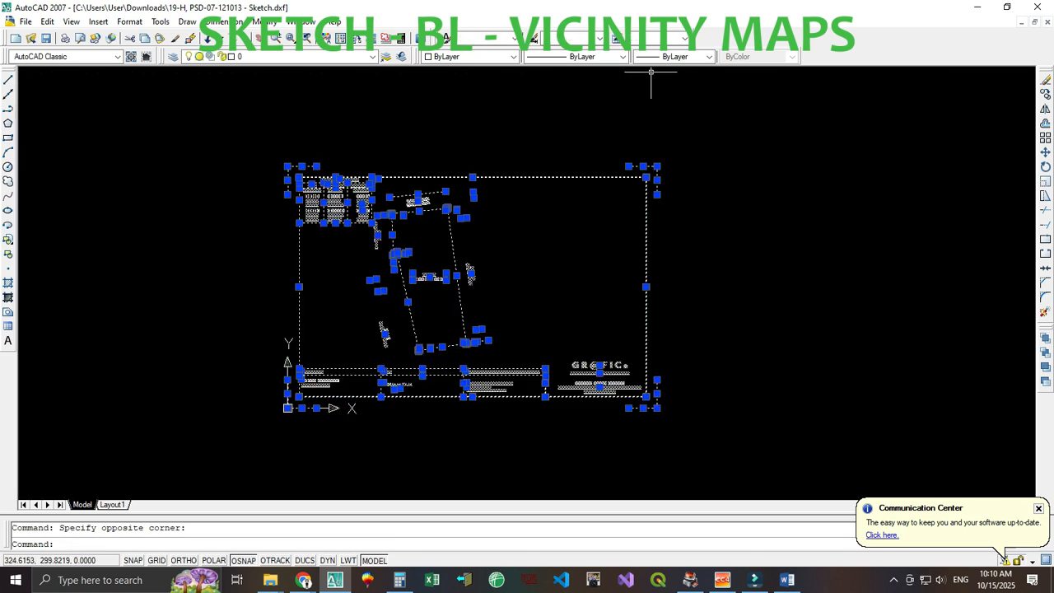
pyautogui.click(708, 56)
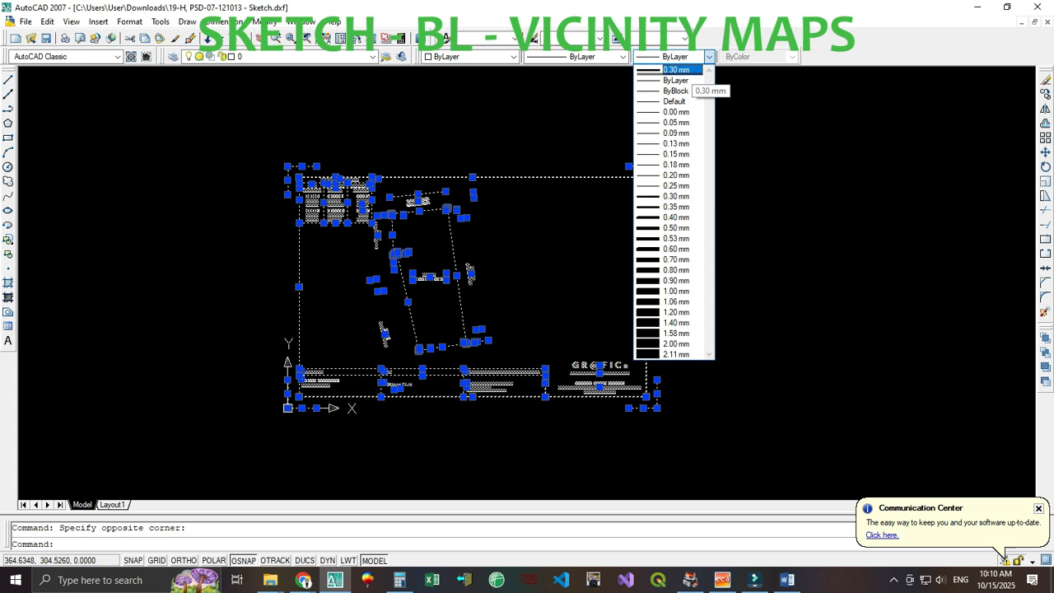
pyautogui.click(675, 70)
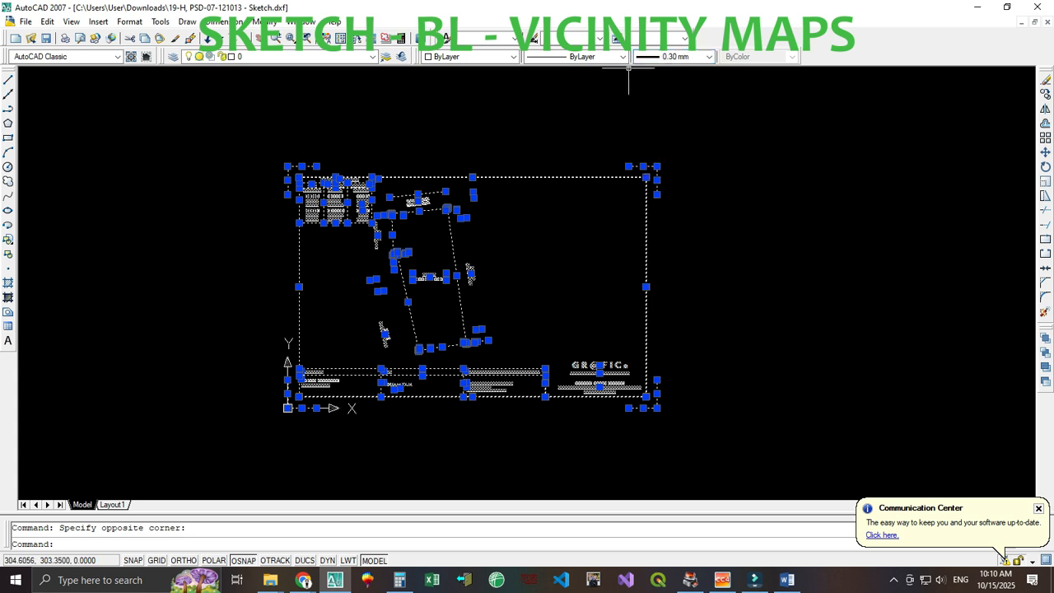
# - Load the DASHED2 linetype into the drawing through the Linetype Manager
pyautogui.click(622, 56)
pyautogui.click(581, 102)
pyautogui.click(626, 177)
pyautogui.click(426, 302)
pyautogui.press('d')
pyautogui.doubleClick(413, 314)
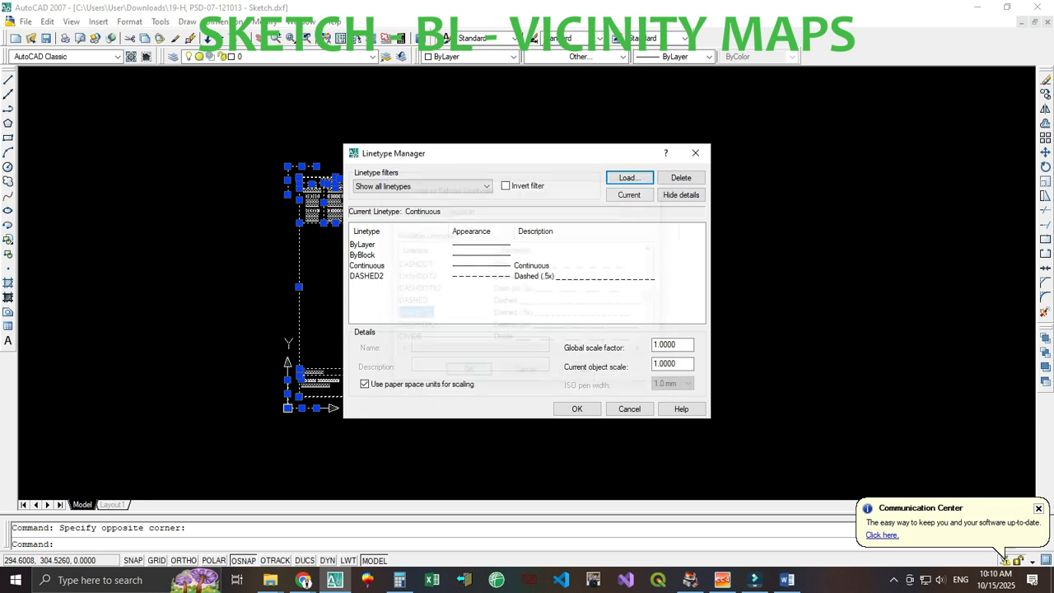
pyautogui.click(371, 276)
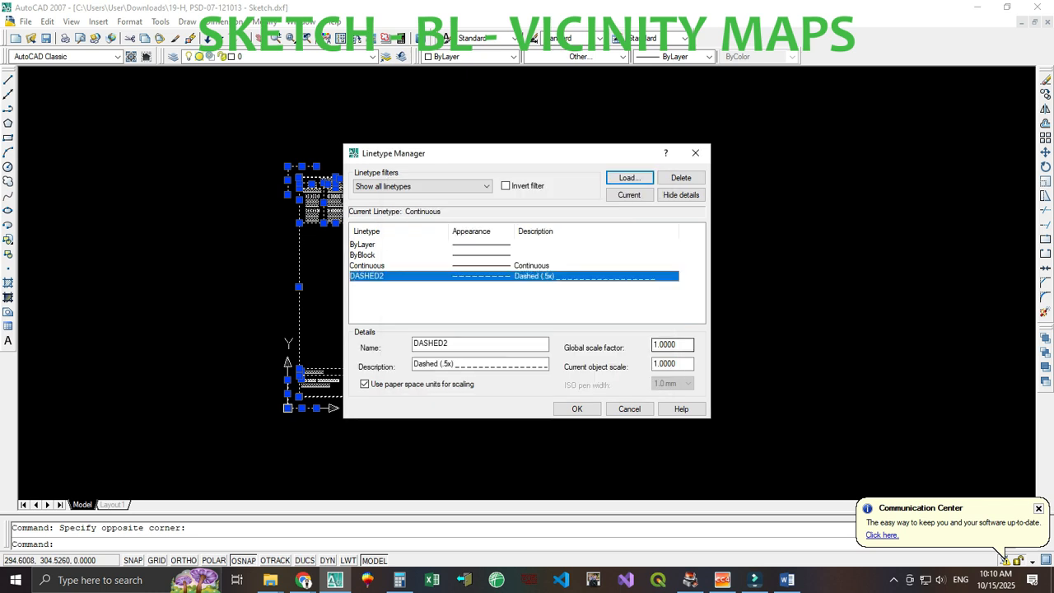
pyautogui.click(577, 408)
# - Apply the DASHED2 linetype to the Roadlot 19-I line and the adjoining lot boundary extensions around Lot 19-H
pyautogui.scroll(4, 481, 352)
pyautogui.click(499, 354)
pyautogui.click(482, 302)
pyautogui.click(304, 185)
pyautogui.click(297, 184)
pyautogui.click(294, 183)
pyautogui.moveTo(278, 112); pyautogui.dragTo(331, 226, button='middle')
pyautogui.click(333, 202)
pyautogui.click(331, 183)
pyautogui.click(364, 158)
pyautogui.click(356, 129)
pyautogui.click(612, 56)
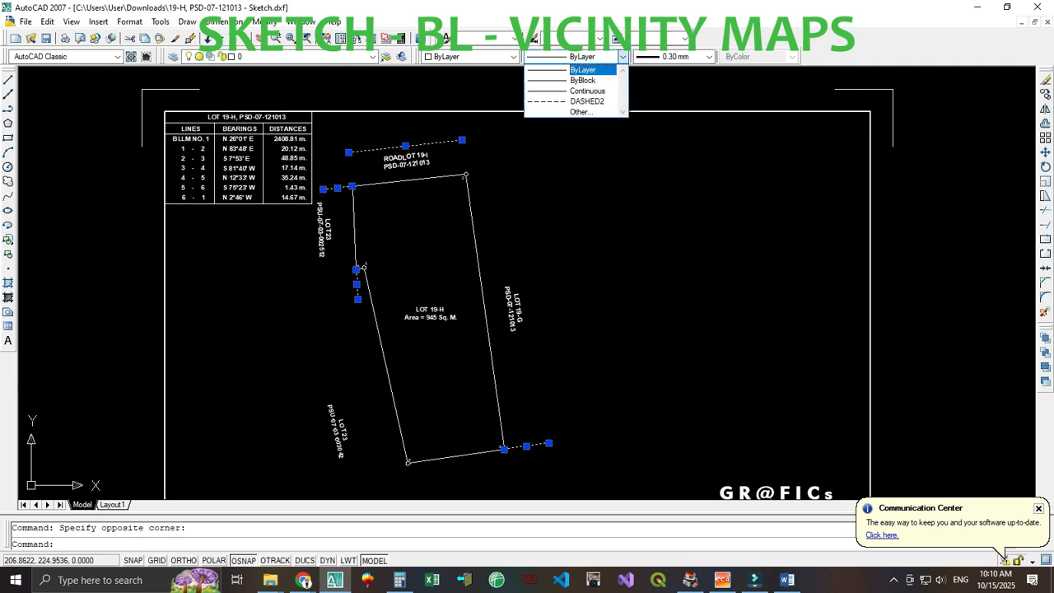
pyautogui.click(580, 103)
pyautogui.press('Escape')
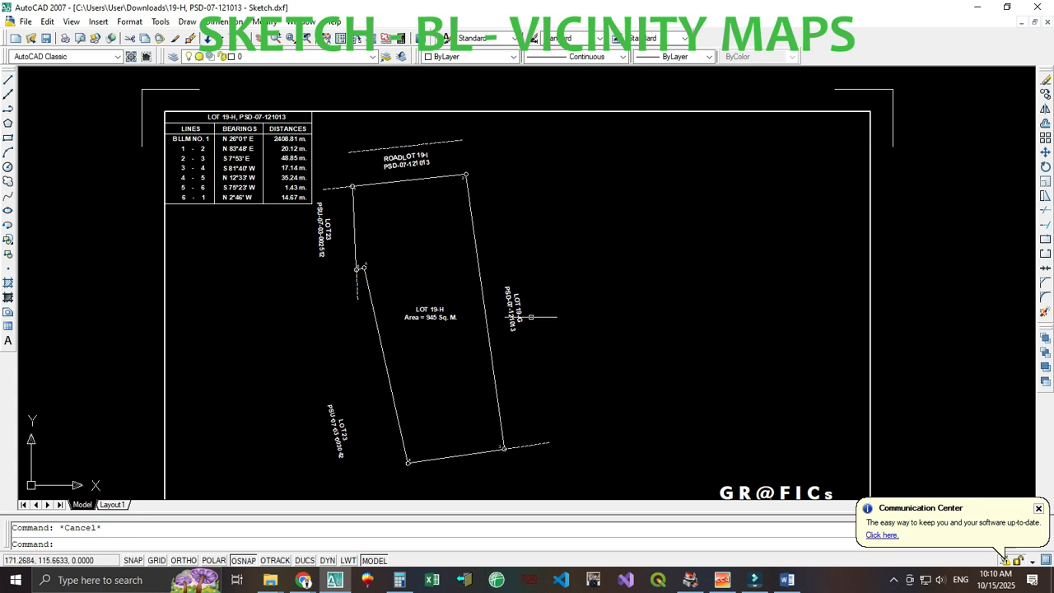
# - Save the drawing as 19-H, PSD-07-121013 - Sketch.dwg in Downloads and return to the Lot 19-H computation in GR@FICs
pyautogui.moveTo(531, 309); pyautogui.dragTo(611, 271, button='middle')
pyautogui.hotkey('ctrl', 's')
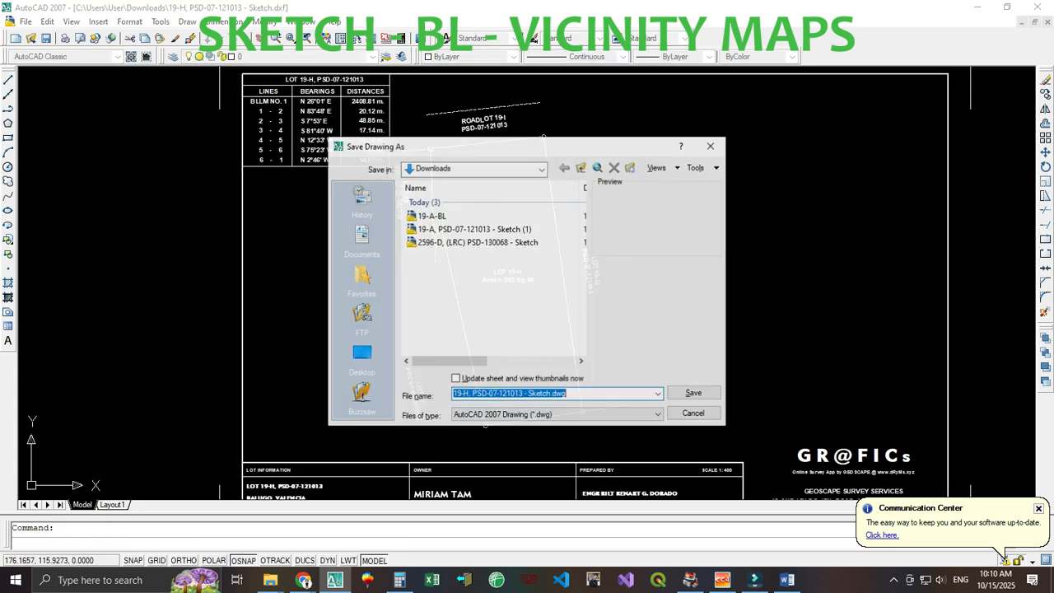
pyautogui.click(696, 393)
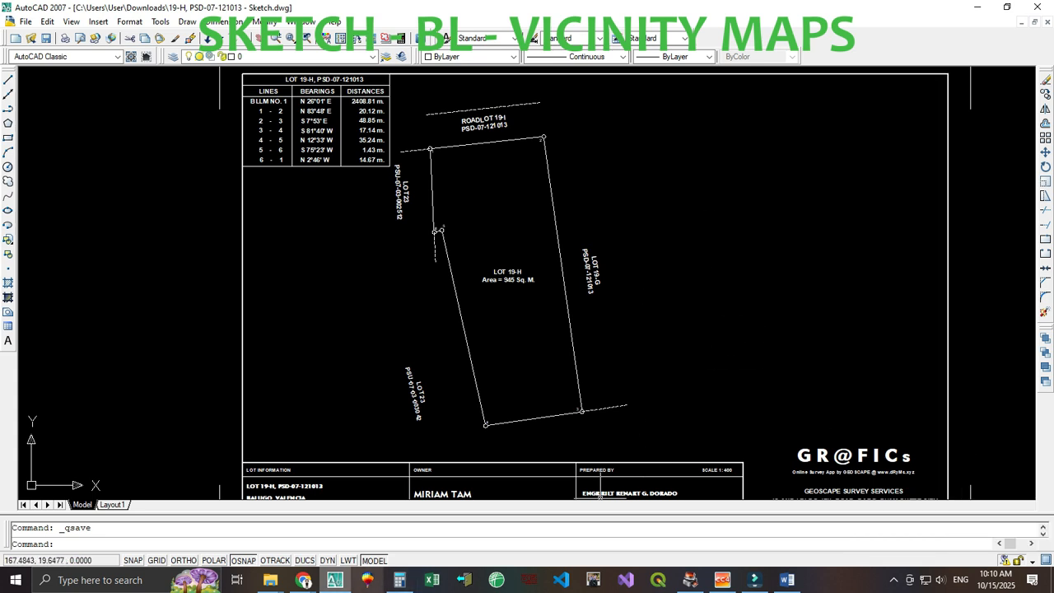
pyautogui.moveTo(303, 580)
pyautogui.click(376, 519)
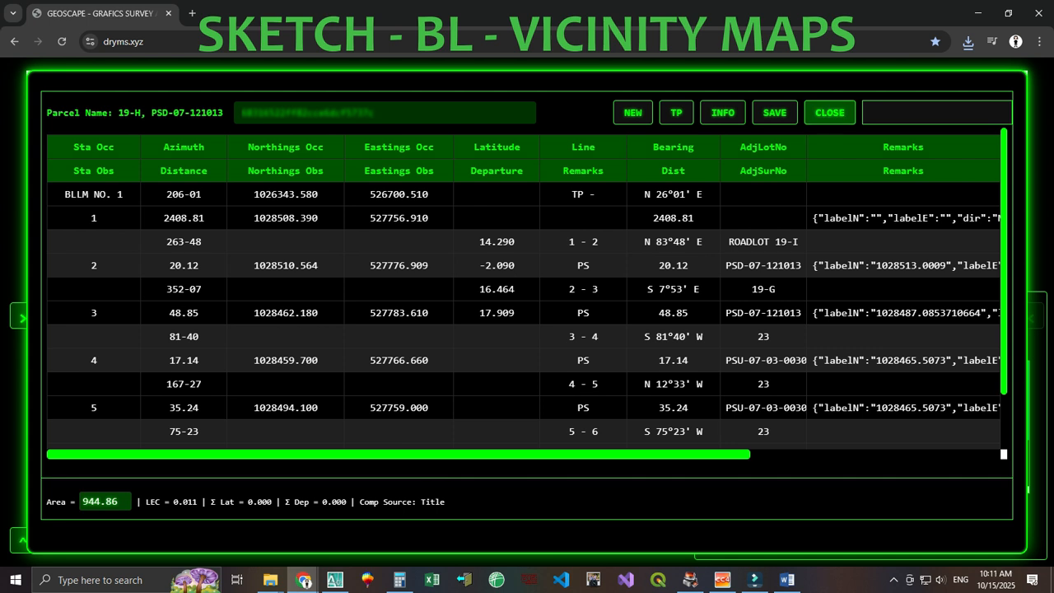
# - Close the Lot 19-H computation and display the lot's Vicinity Map
pyautogui.click(829, 113)
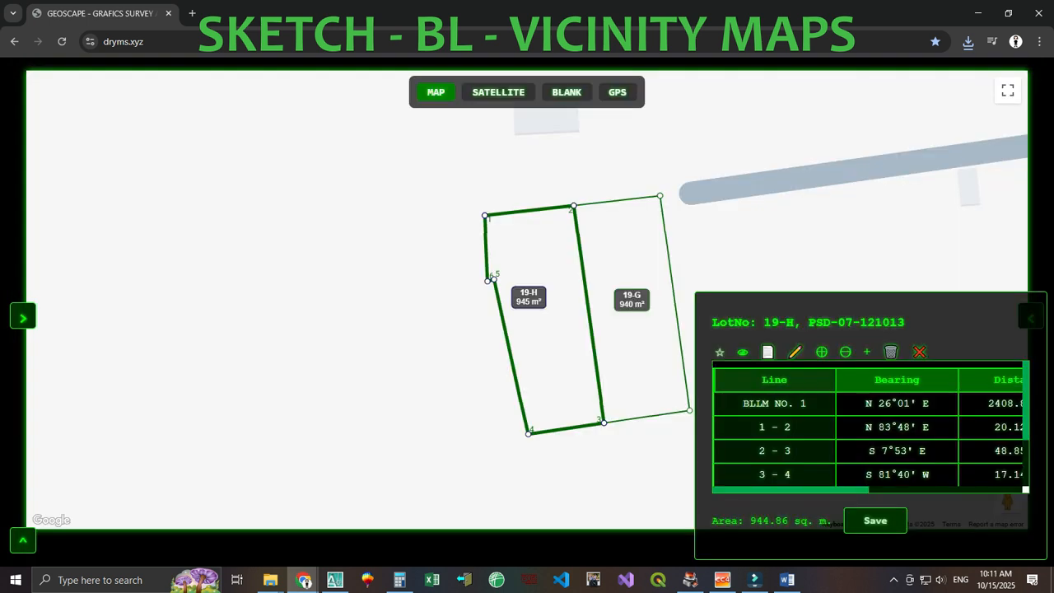
pyautogui.click(719, 352)
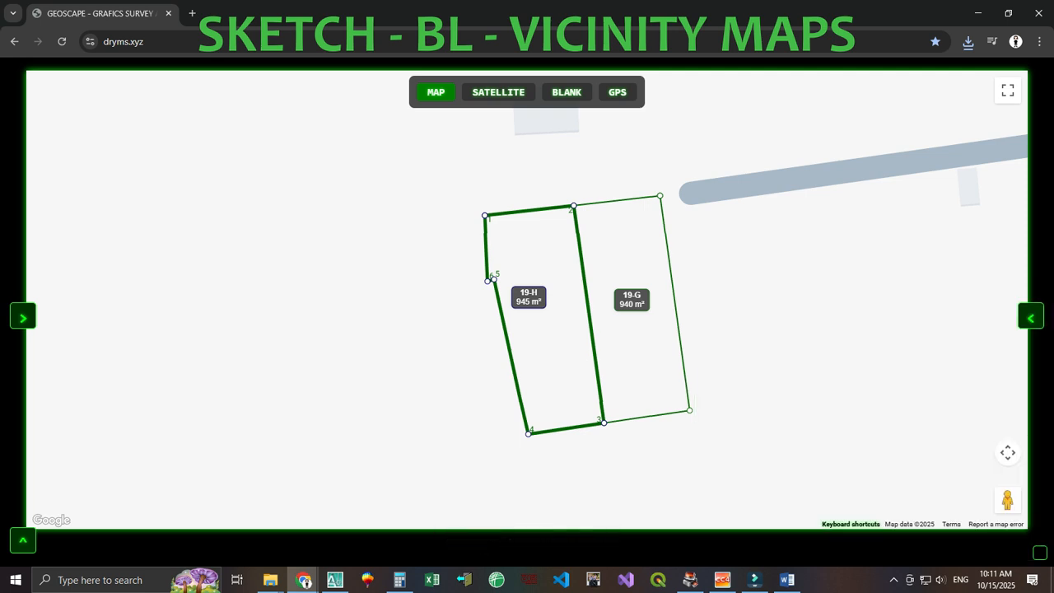
pyautogui.click(23, 541)
pyautogui.click(118, 495)
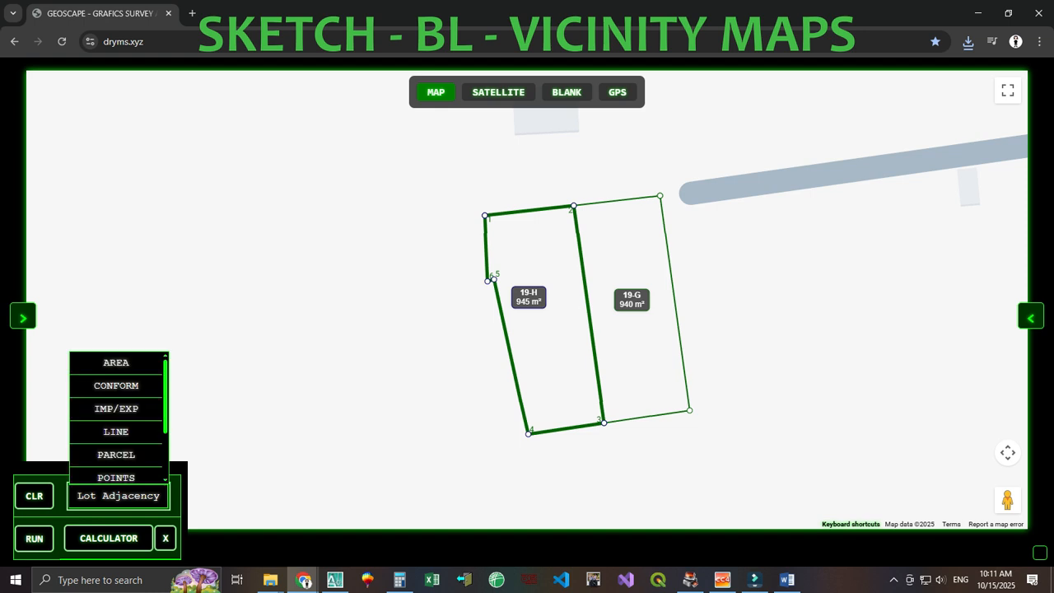
pyautogui.scroll(-1, 116, 452)
pyautogui.moveTo(116, 471)
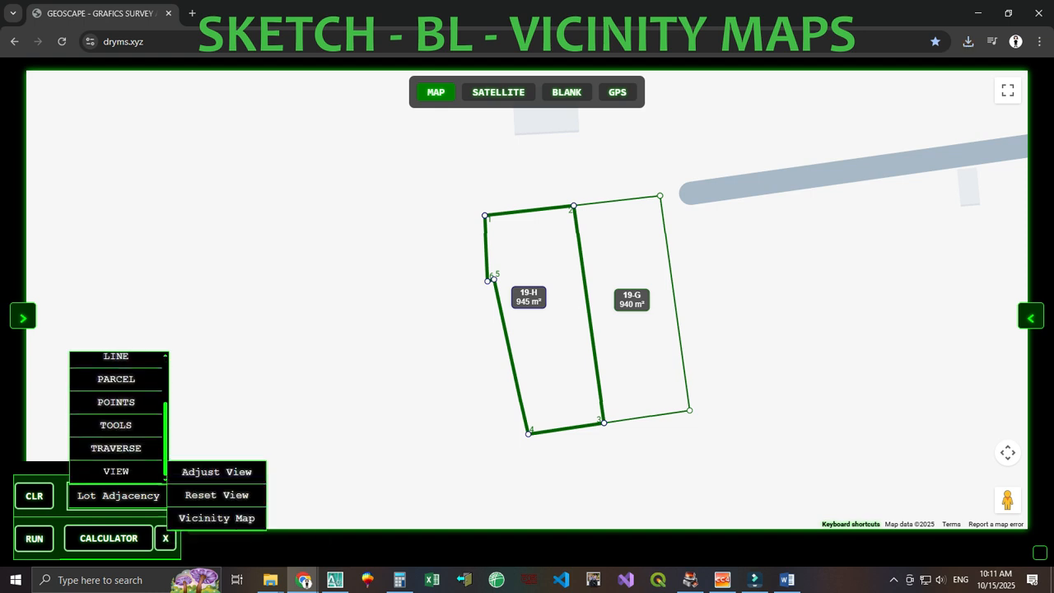
pyautogui.click(216, 518)
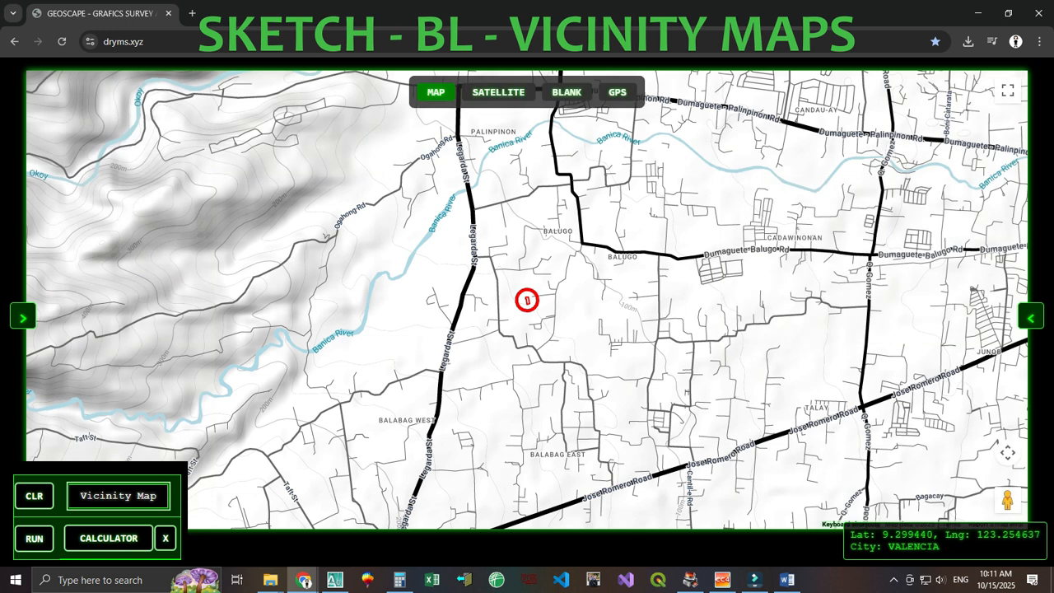
# - Capture a screen snip of the vicinity map area around the encircled lot, including Legarda St and part of Banica River
pyautogui.scroll(1, 568, 301)
pyautogui.moveTo(583, 291); pyautogui.dragTo(660, 364)
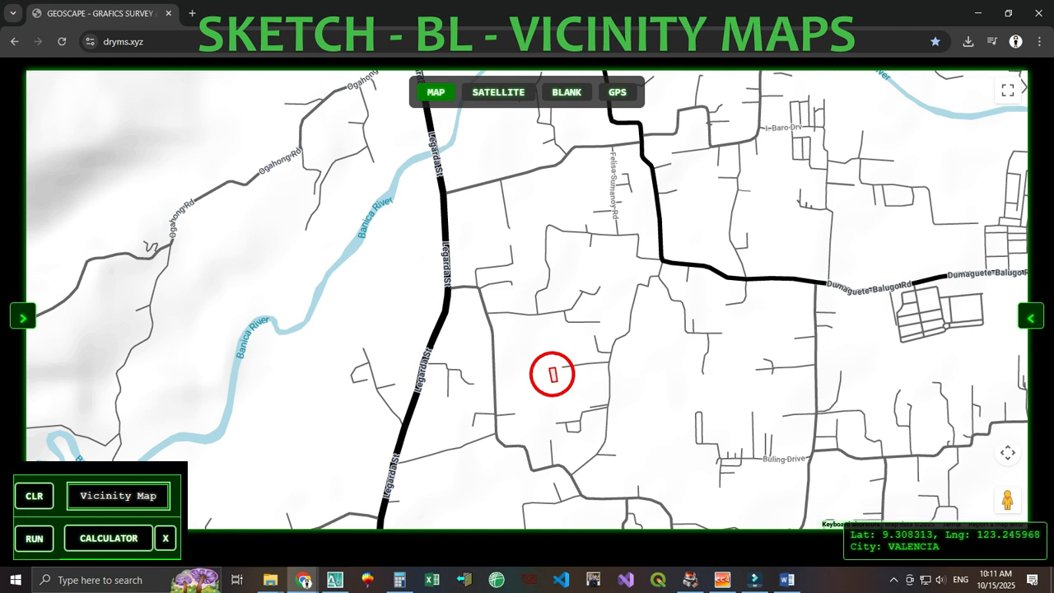
pyautogui.press('super+shift+s')
pyautogui.moveTo(313, 116); pyautogui.dragTo(678, 526)
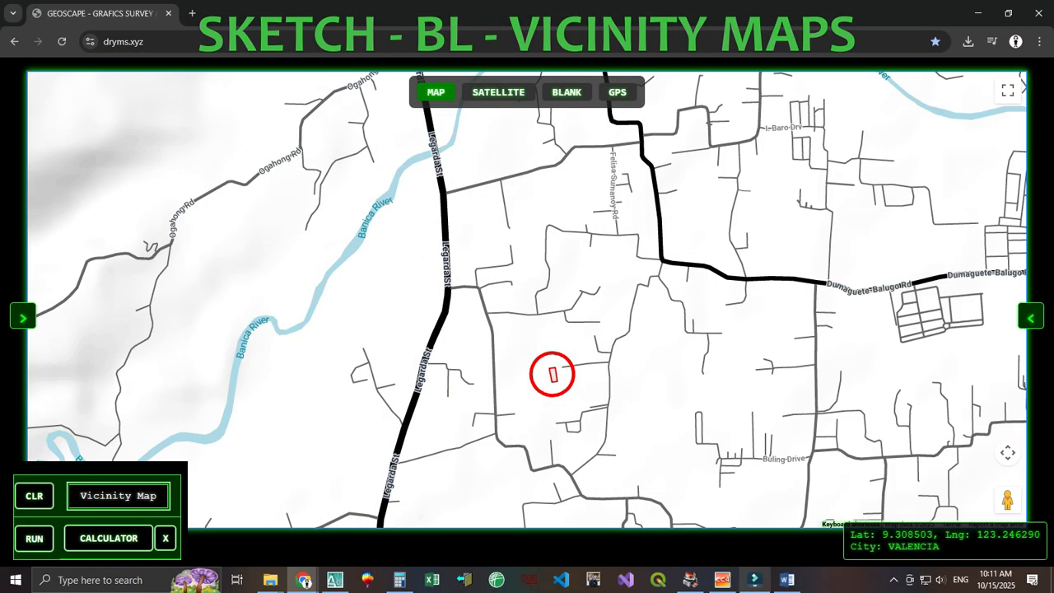
# - Switch to AutoCAD and paste the captured map into the Lot 19-H sketch with scale factor 100 and rotation angle 0
pyautogui.click(335, 580)
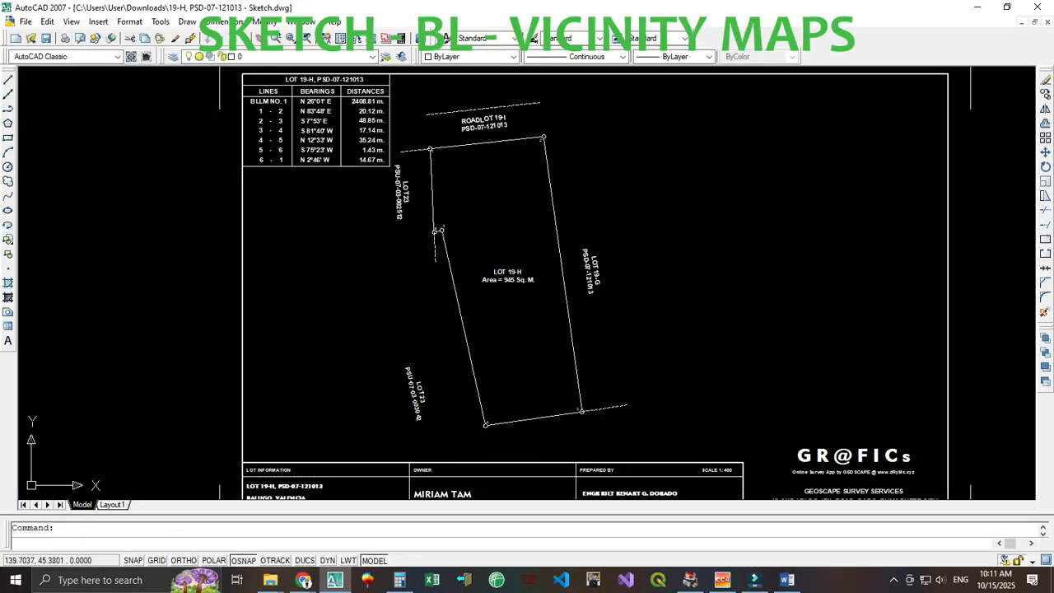
pyautogui.write('pastespec')
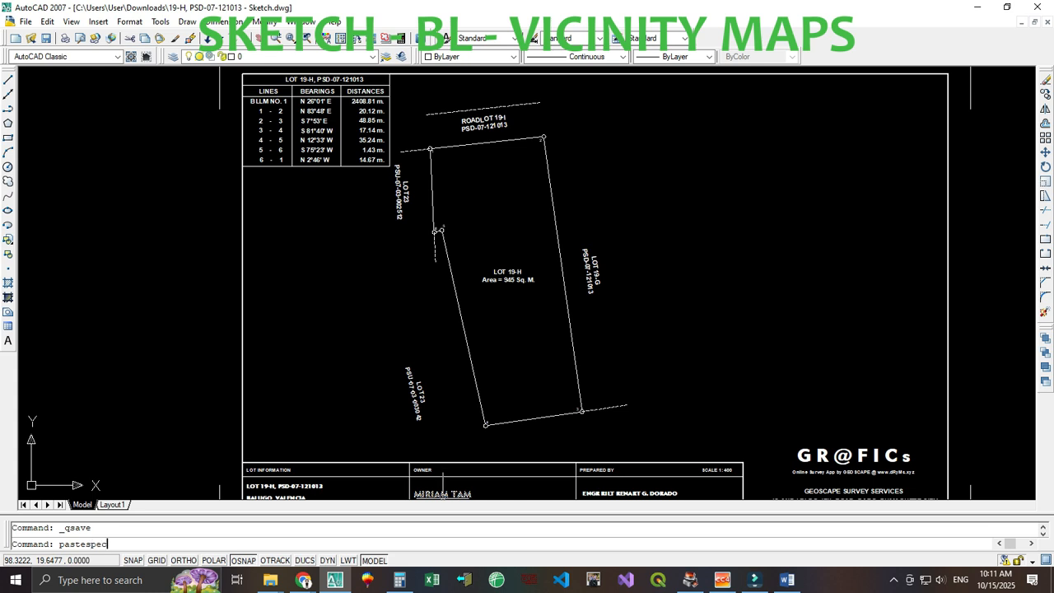
pyautogui.press('Return')
pyautogui.doubleClick(483, 269)
pyautogui.write('0')
pyautogui.press('Return')
pyautogui.write('100')
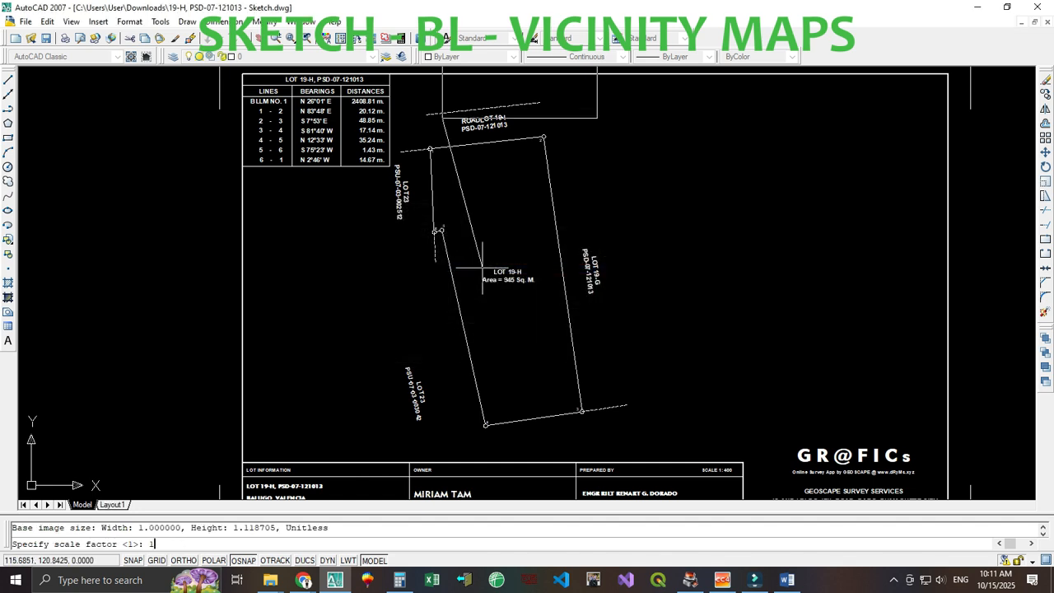
pyautogui.press('Return')
pyautogui.write('0')
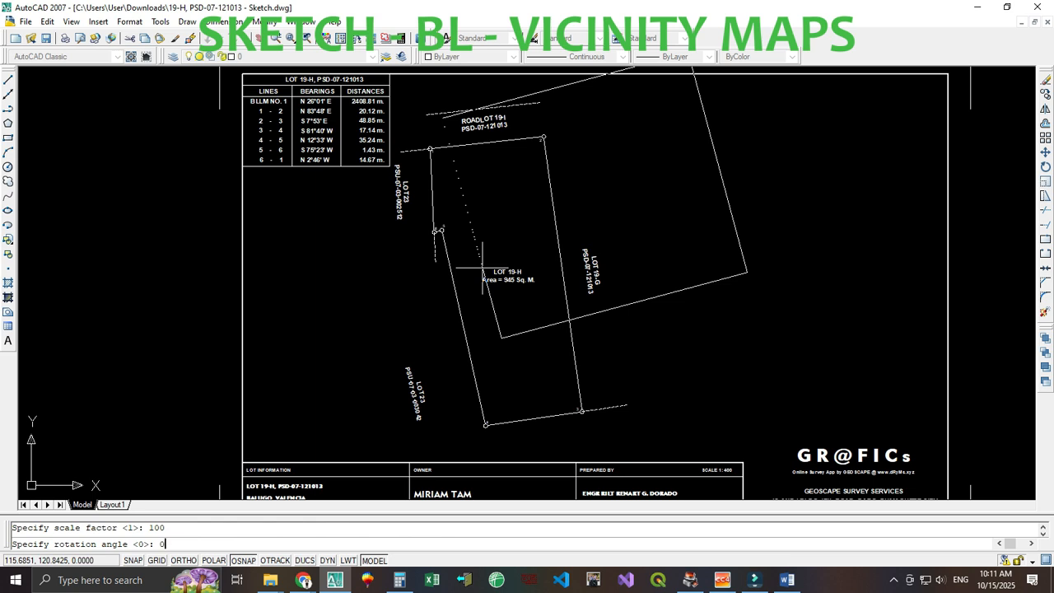
pyautogui.press('Return')
# - Move the map image by its lower-right corner into the empty space between Lot 19-H and the sheet's right border
pyautogui.click(674, 128)
pyautogui.click(638, 91)
pyautogui.write('m')
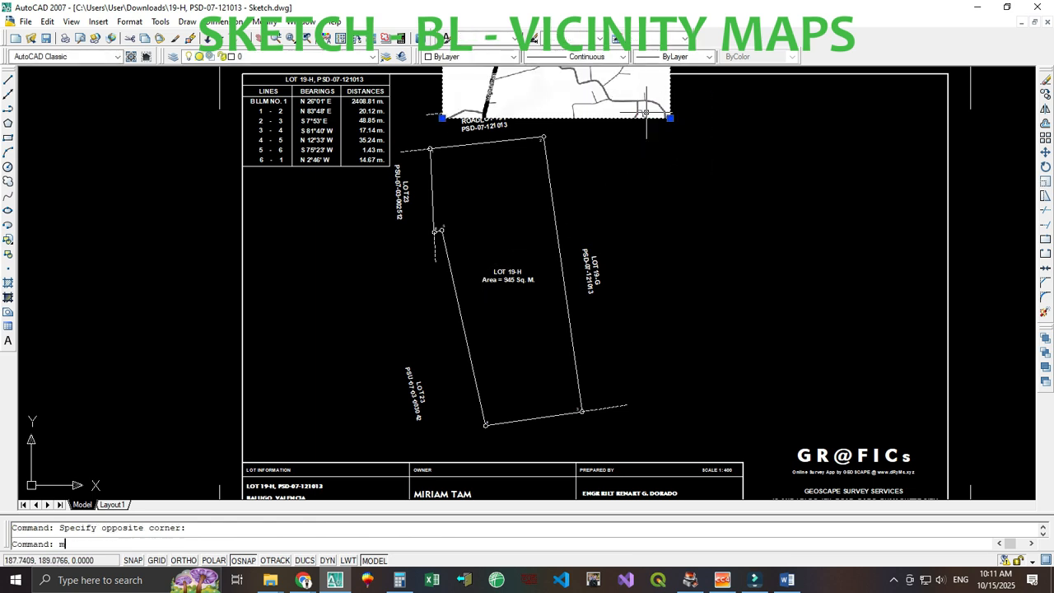
pyautogui.press('Return')
pyautogui.click(670, 118)
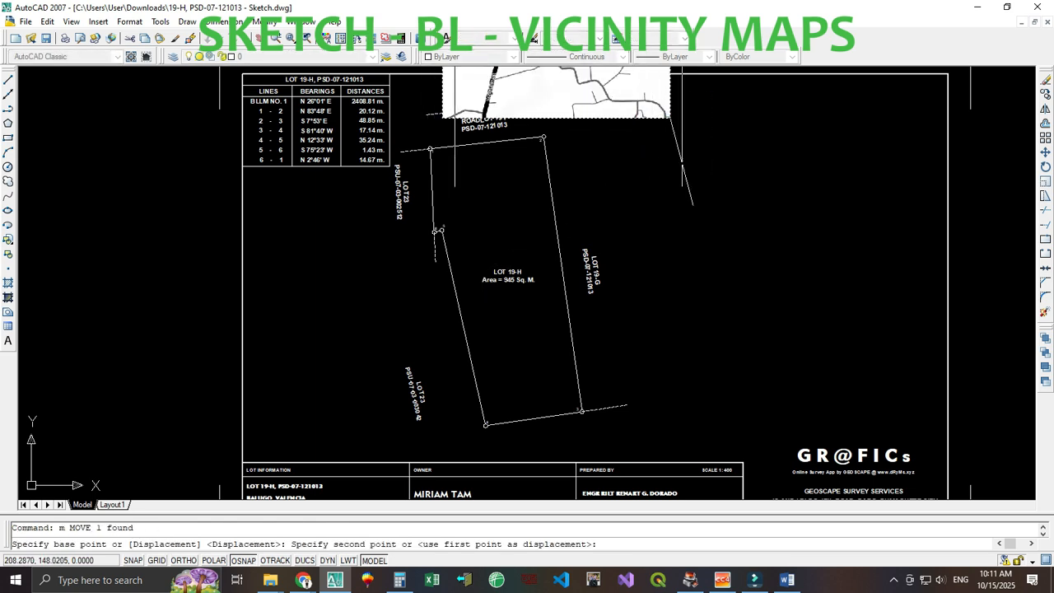
pyautogui.click(925, 349)
# - Enlarge the map image from its lower-left corner to fill the space beside Lot 19-H, and save the drawing
pyautogui.click(893, 422)
pyautogui.click(743, 300)
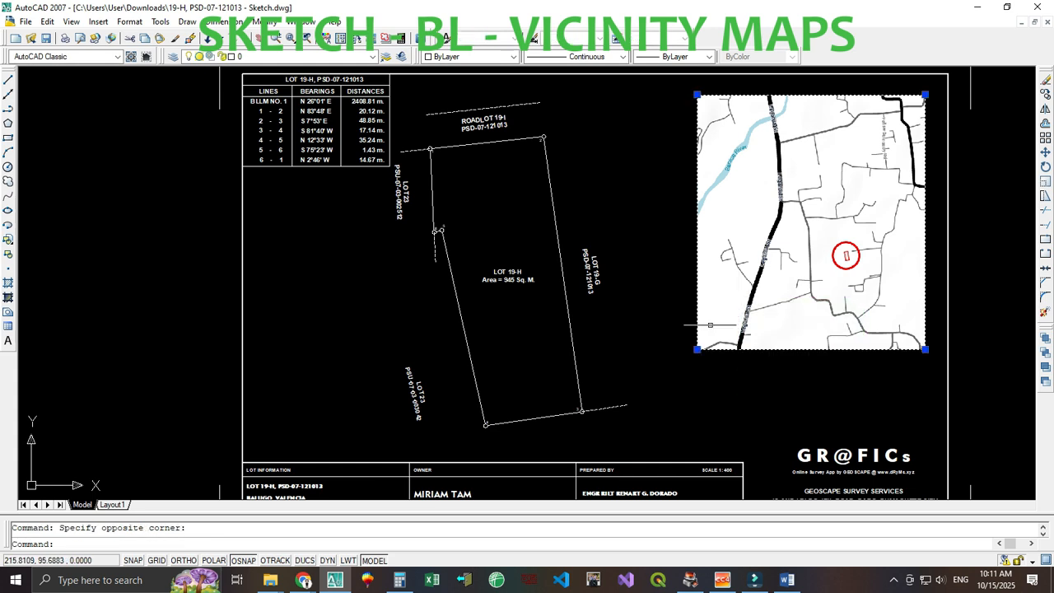
pyautogui.click(697, 349)
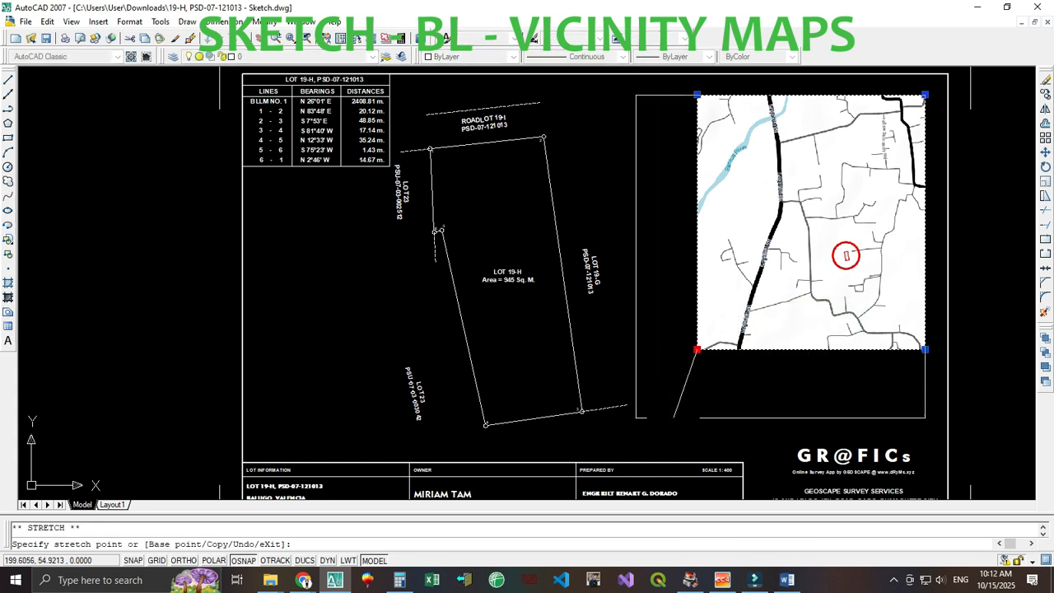
pyautogui.click(629, 427)
pyautogui.press('Escape')
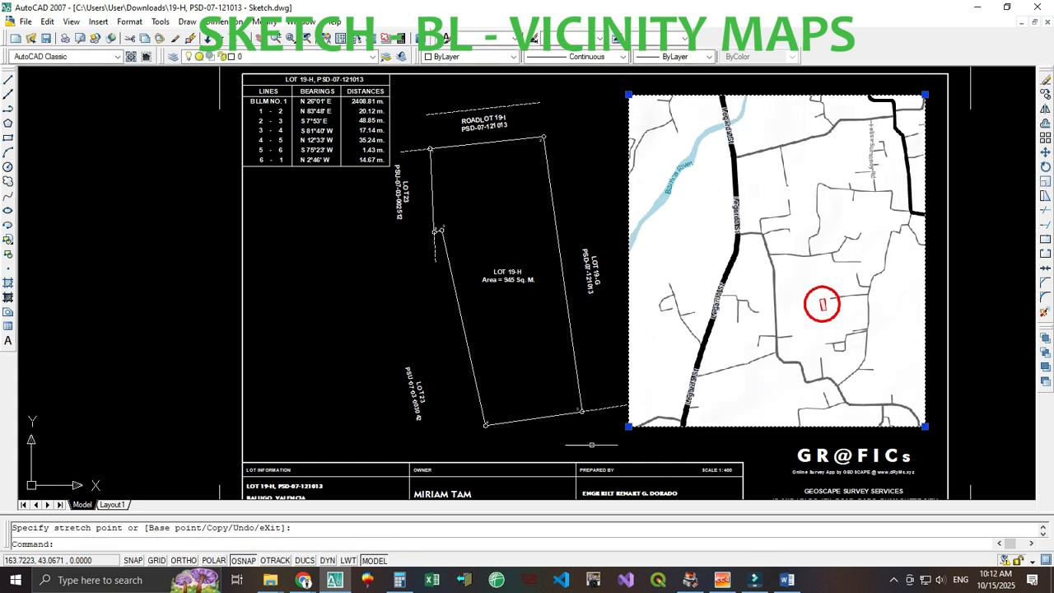
pyautogui.click(607, 439)
pyautogui.press('Escape')
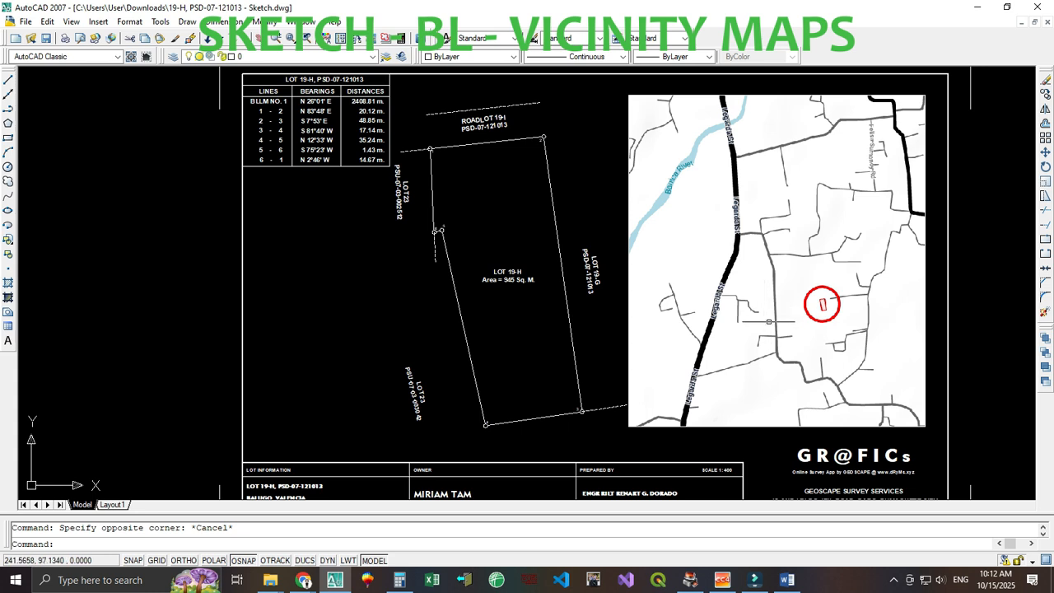
pyautogui.hotkey('ctrl', 's')
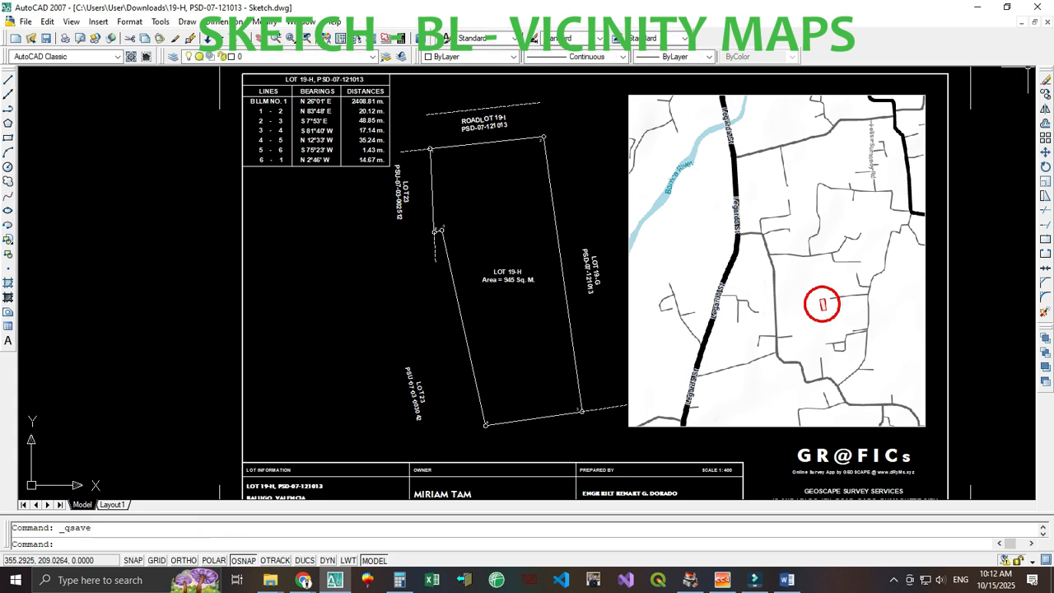
# - Return to GR@FICs and clear the vicinity map to bring Lots 19-H and 19-G back into close view
pyautogui.click(978, 7)
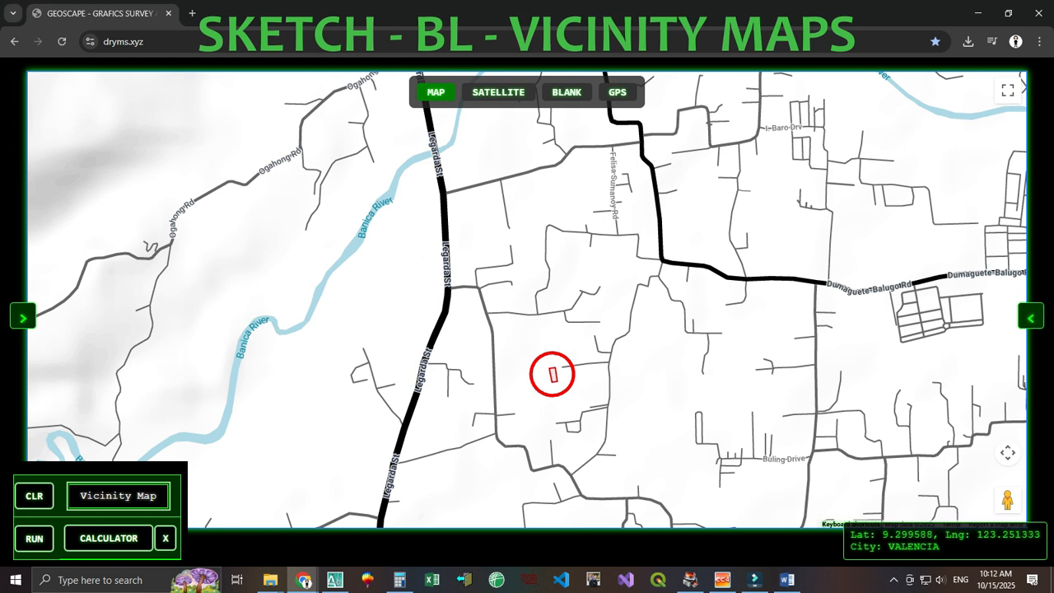
pyautogui.click(34, 496)
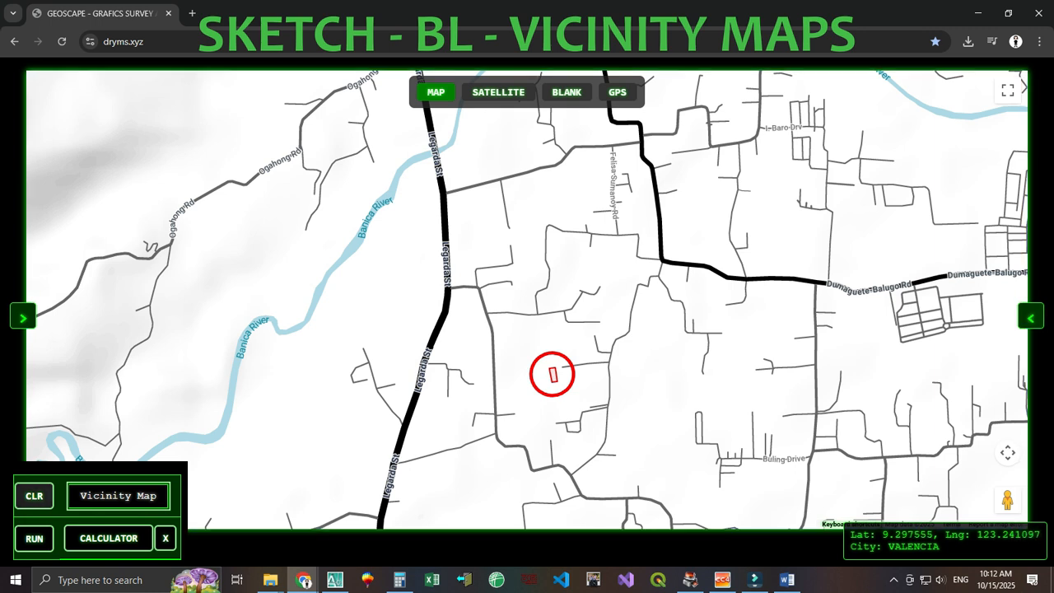
pyautogui.scroll(3, 505, 293)
pyautogui.scroll(4, 593, 335)
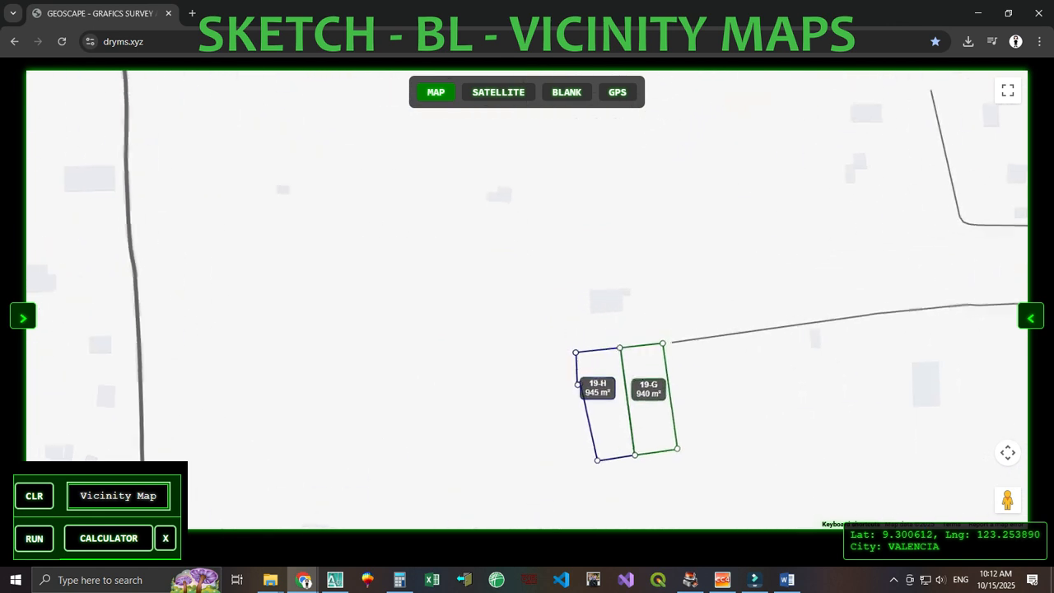
pyautogui.moveTo(593, 346); pyautogui.dragTo(581, 307)
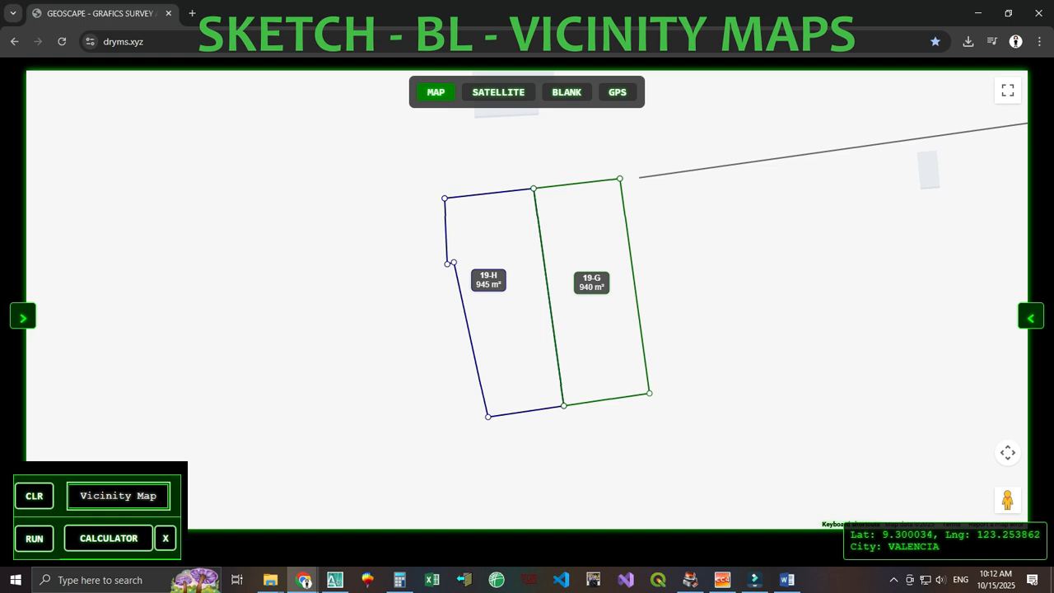
# - Open the Lot 19-G sketch, refresh its adjoining-lot captions and lines, and place the ROADLOT 19-I caption between its dashed line and the lot
pyautogui.click(608, 316)
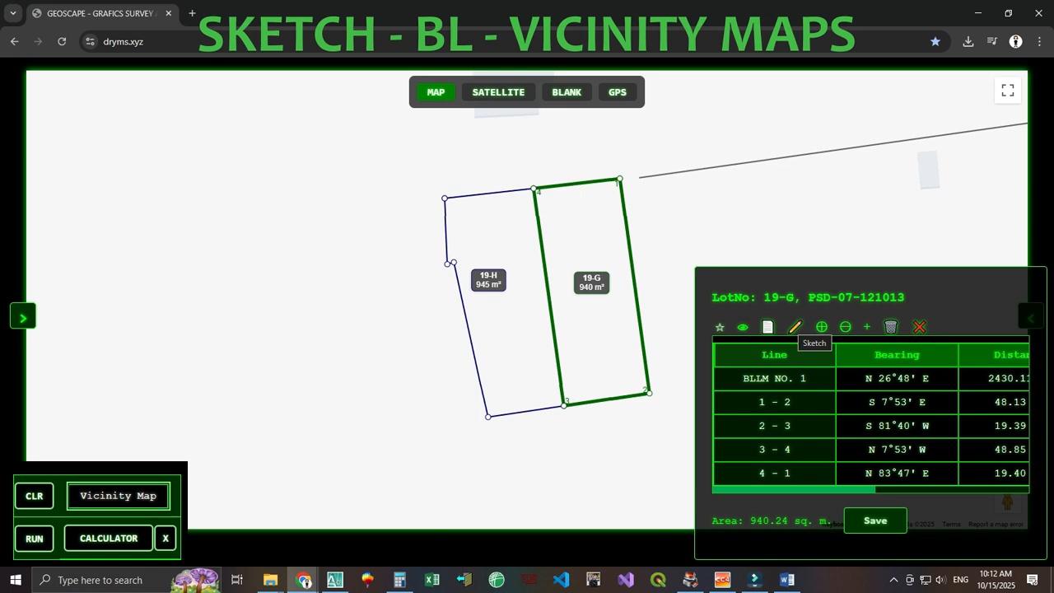
pyautogui.click(795, 327)
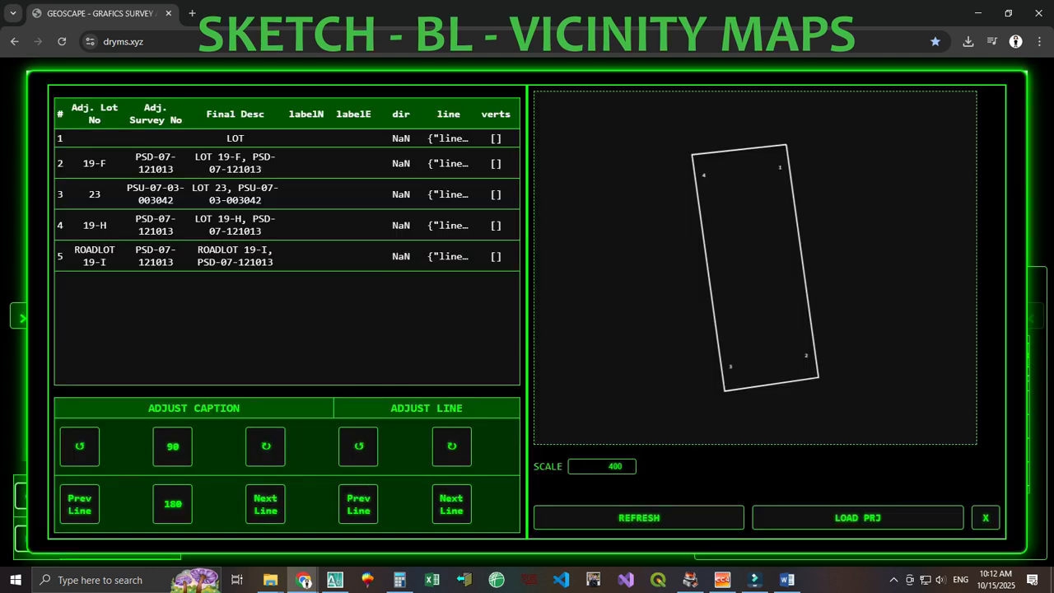
pyautogui.click(639, 517)
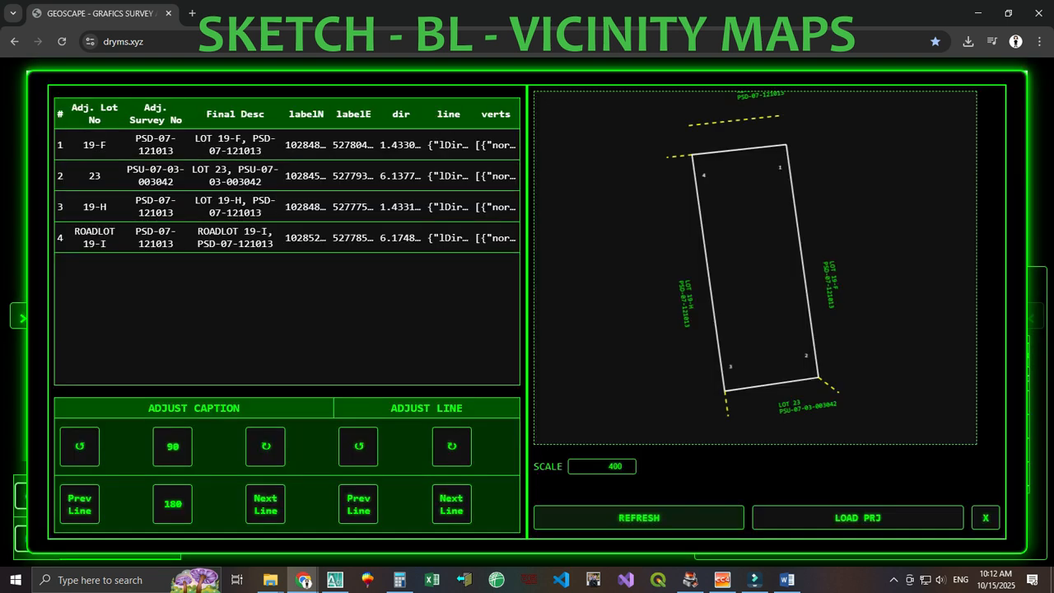
pyautogui.click(300, 237)
pyautogui.click(748, 133)
# - Align the dashed extension lines at corners 2 and 3 of Lot 19-G with its boundary along Lot 23
pyautogui.click(247, 205)
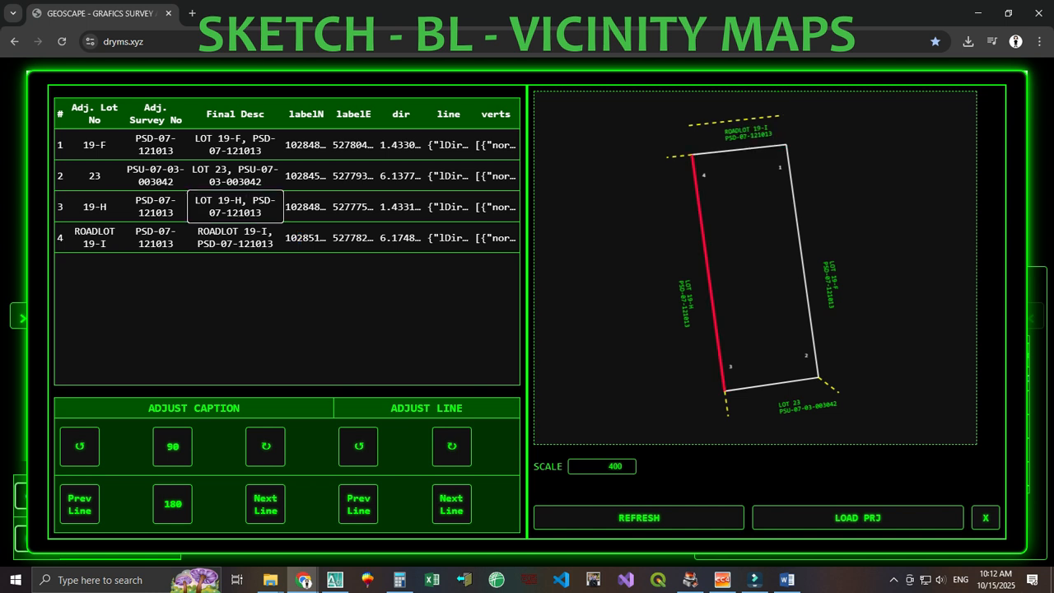
pyautogui.click(272, 140)
pyautogui.click(449, 506)
pyautogui.click(257, 212)
pyautogui.click(359, 504)
pyautogui.click(451, 504)
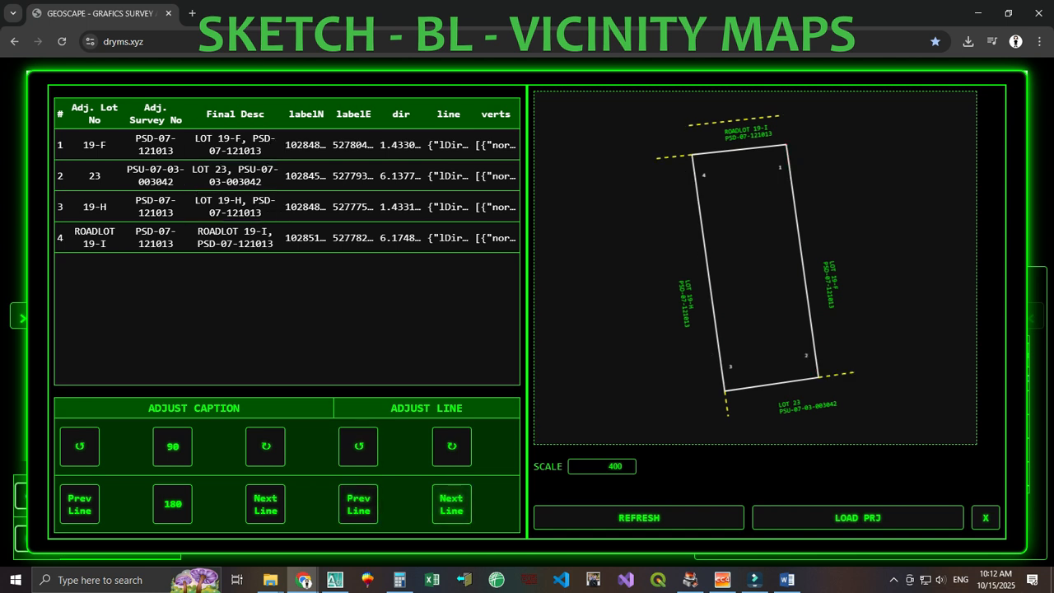
pyautogui.click(359, 504)
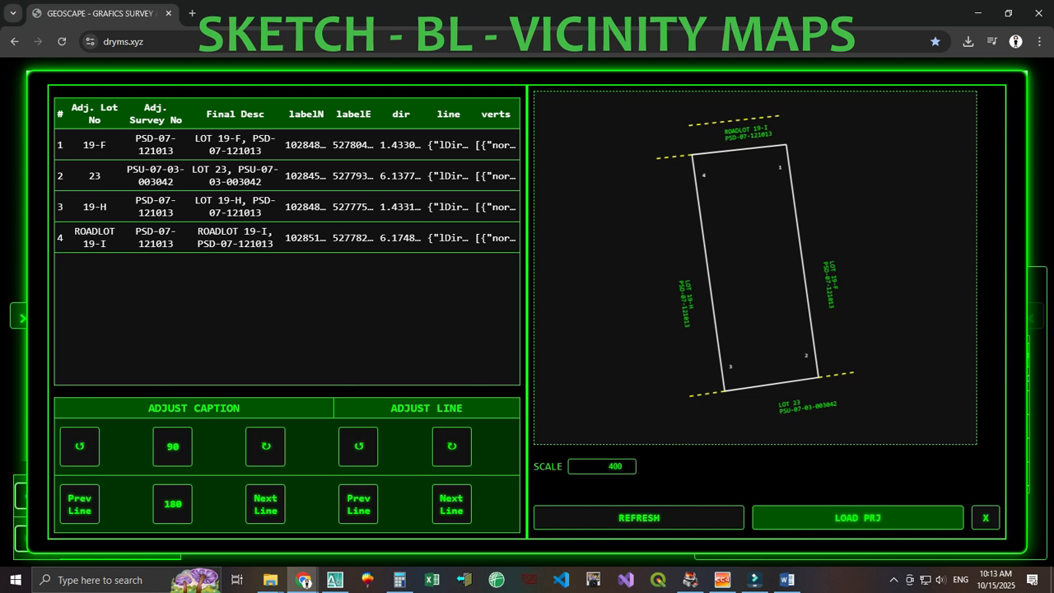
# - Generate the Lot 19-G sketch PDF, view 19-G-Sketch.pdf and return to the GR@FICs map
pyautogui.click(857, 518)
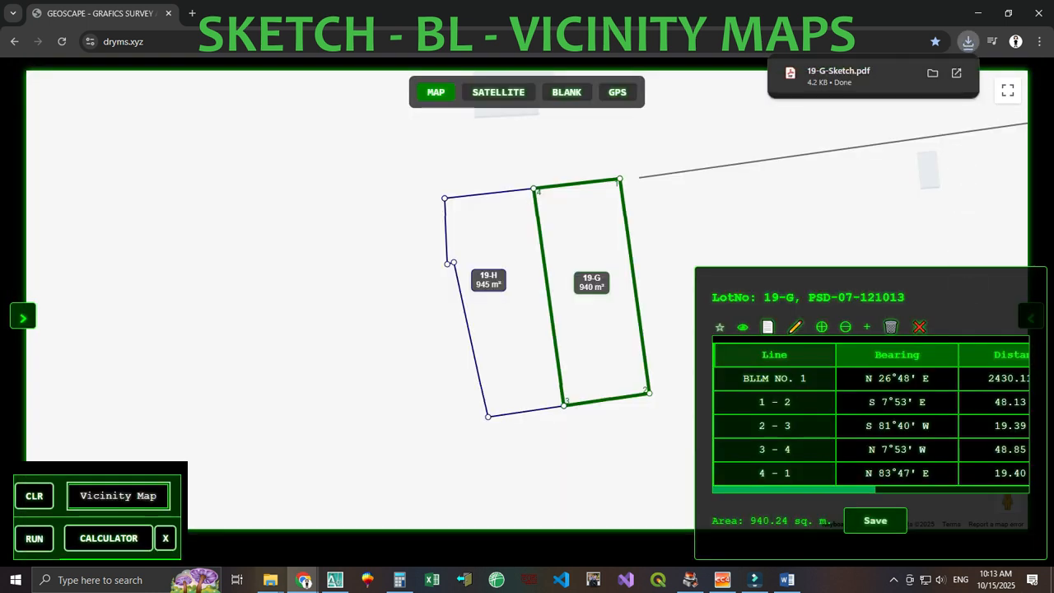
pyautogui.click(839, 72)
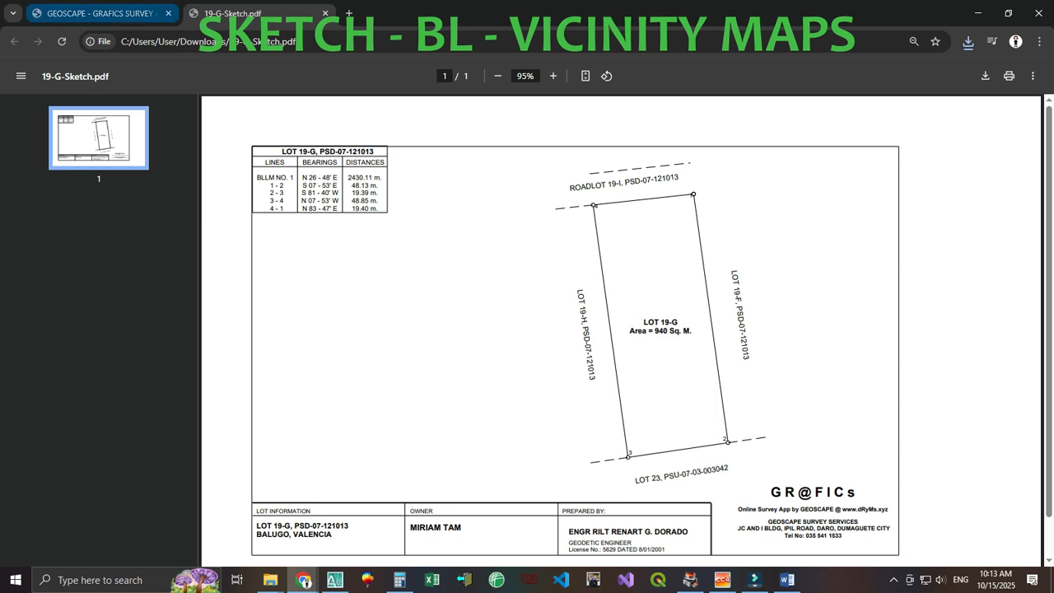
pyautogui.click(99, 13)
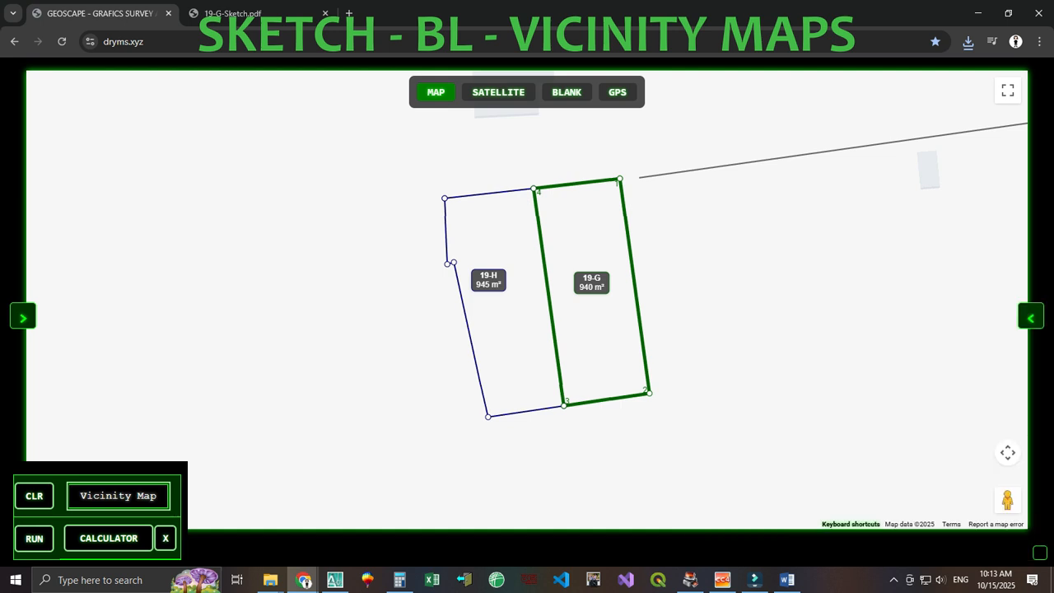
# - Export the lots with Export KML and open the downloaded 19-H.kml file
pyautogui.click(118, 496)
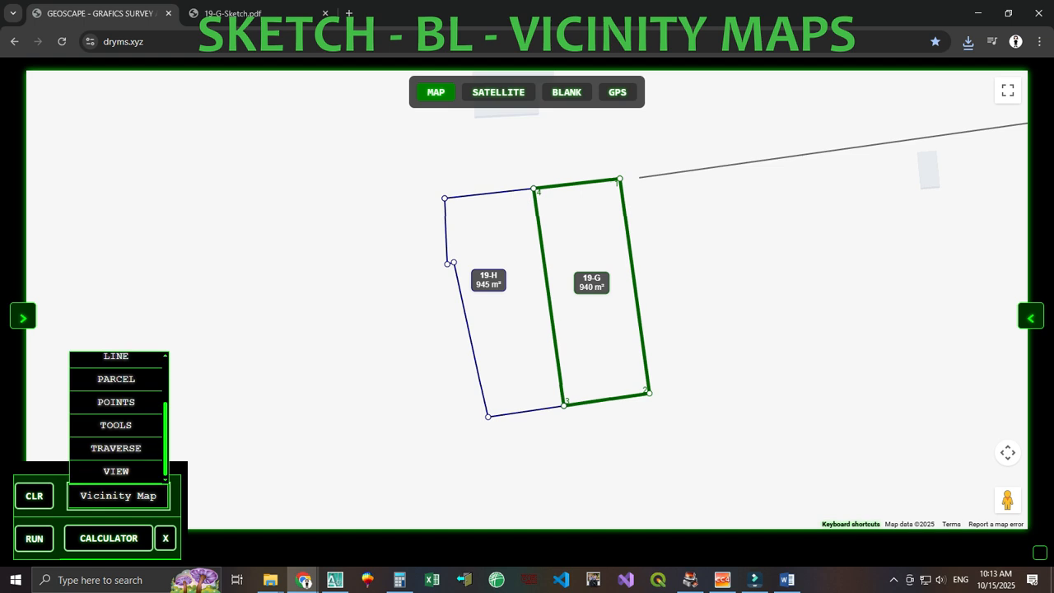
pyautogui.scroll(1, 117, 426)
pyautogui.moveTo(116, 409)
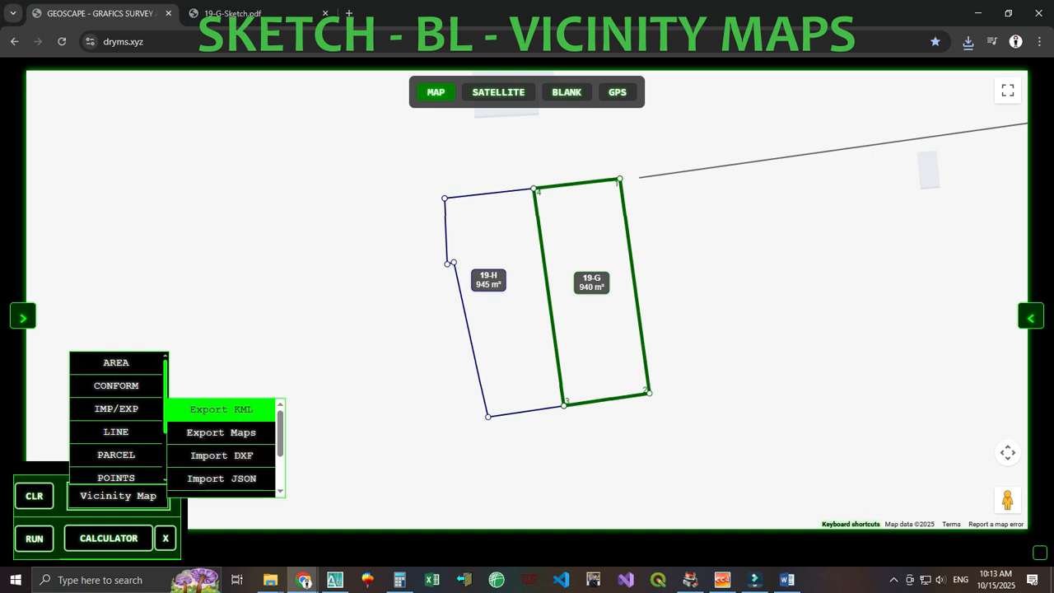
pyautogui.click(221, 410)
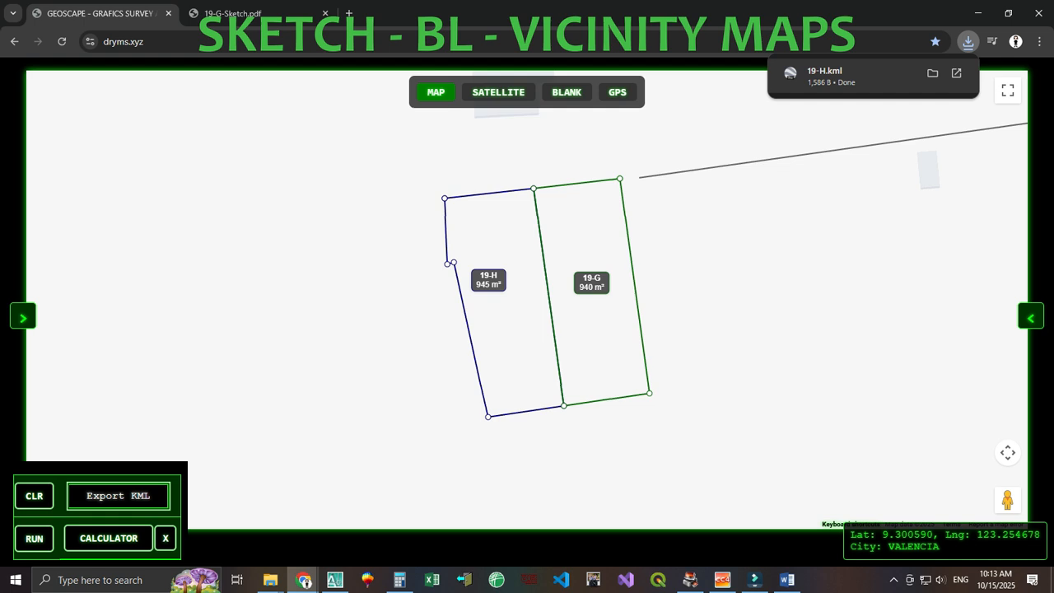
pyautogui.click(825, 73)
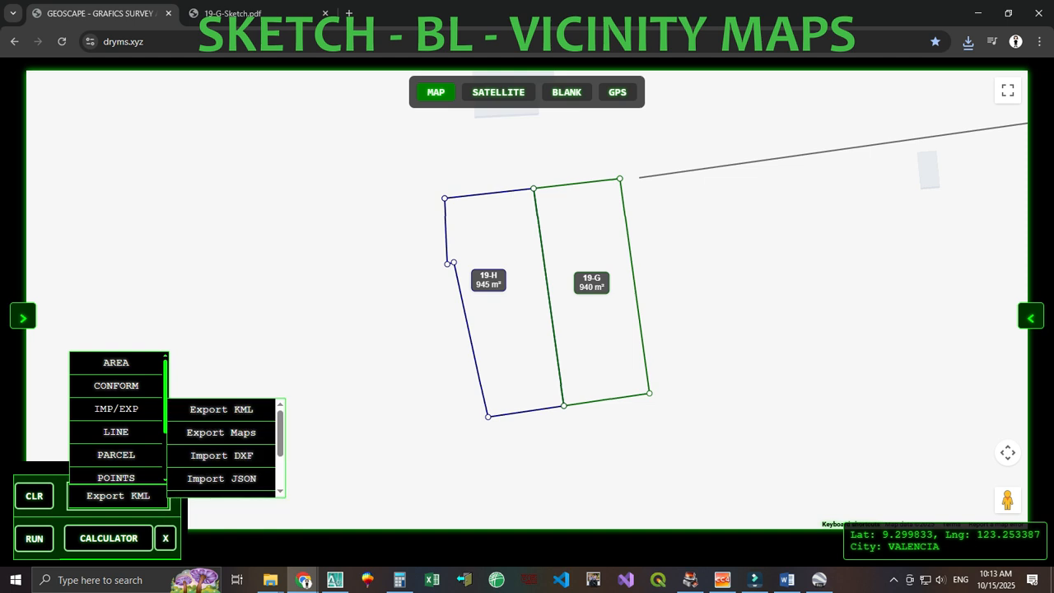
# - Export the lots with Export Maps, open the downloaded Parcels Viewer page and load its map with the Google Maps API key
pyautogui.click(220, 432)
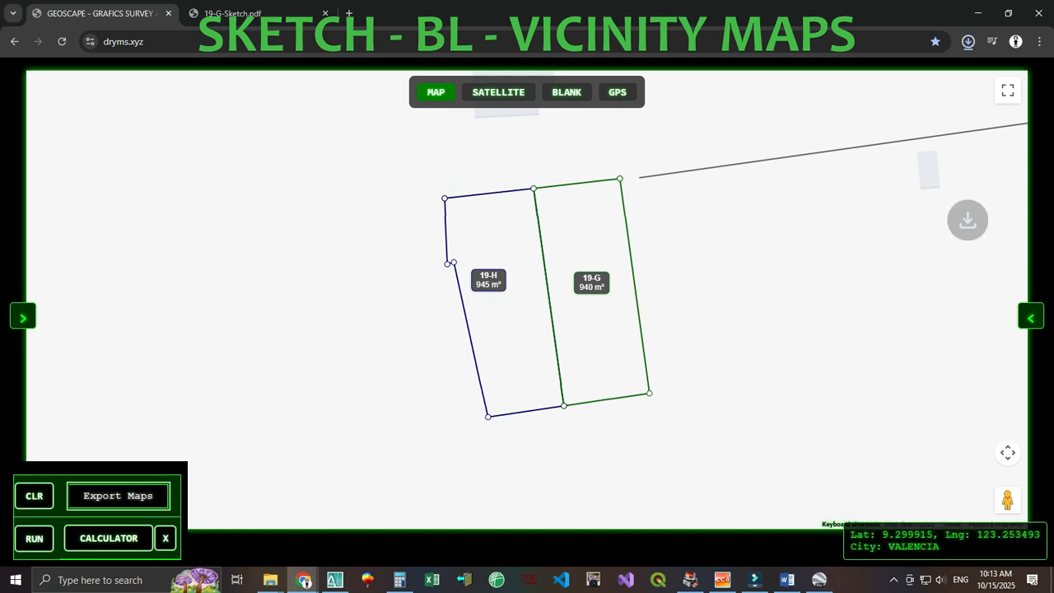
pyautogui.click(832, 75)
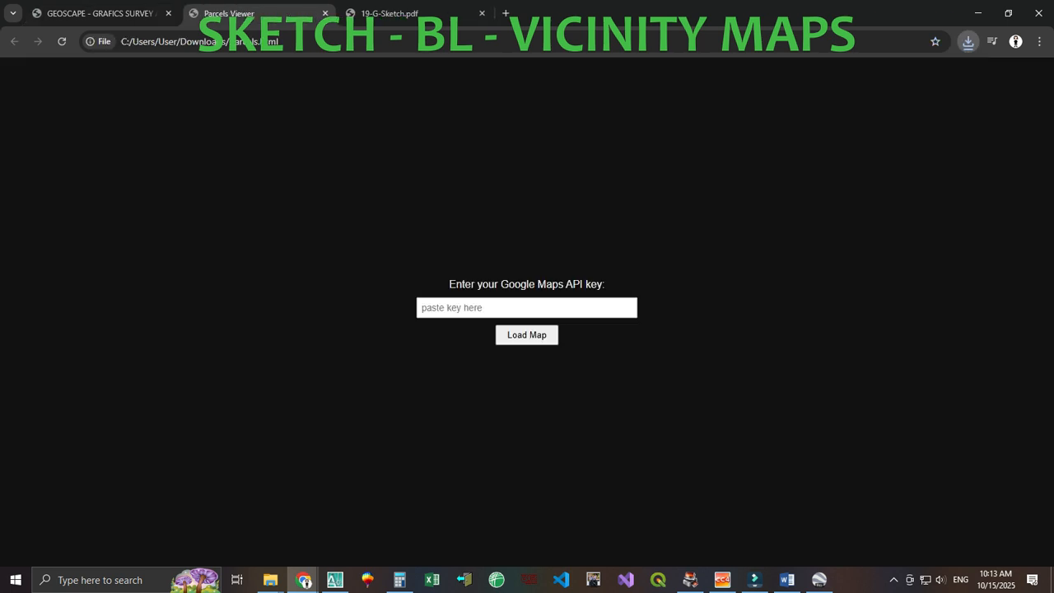
pyautogui.hotkey('alt', 'Tab')
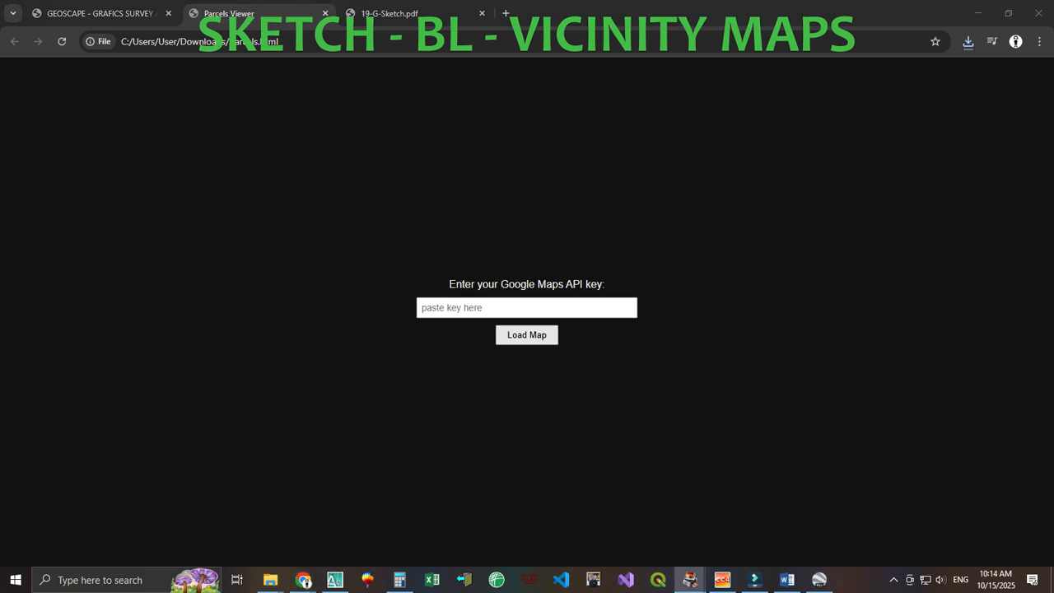
pyautogui.click(528, 308)
pyautogui.hotkey('ctrl', 'v')
pyautogui.click(527, 336)
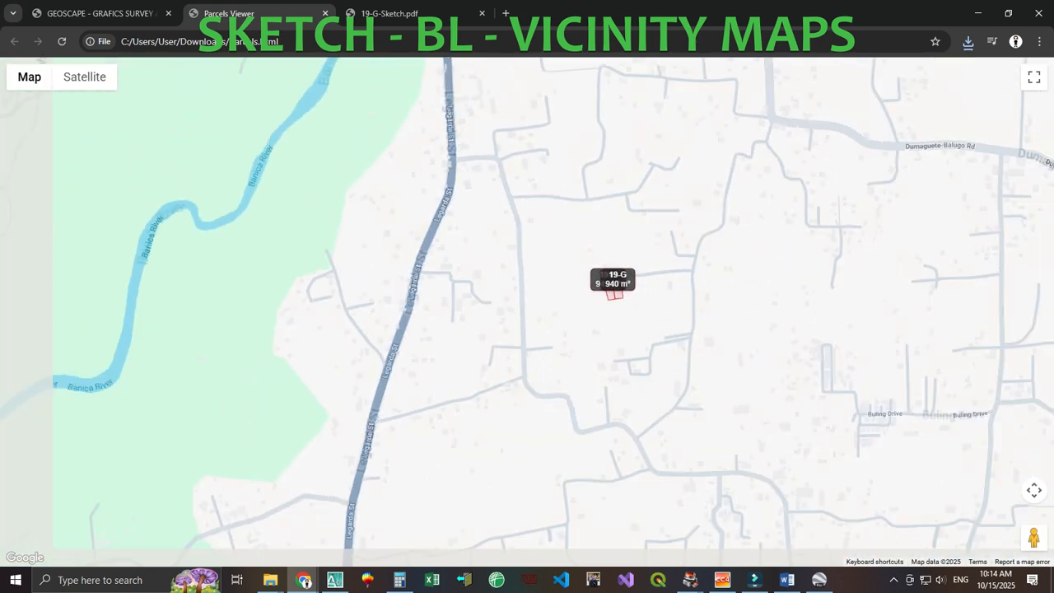
pyautogui.scroll(2, 692, 263)
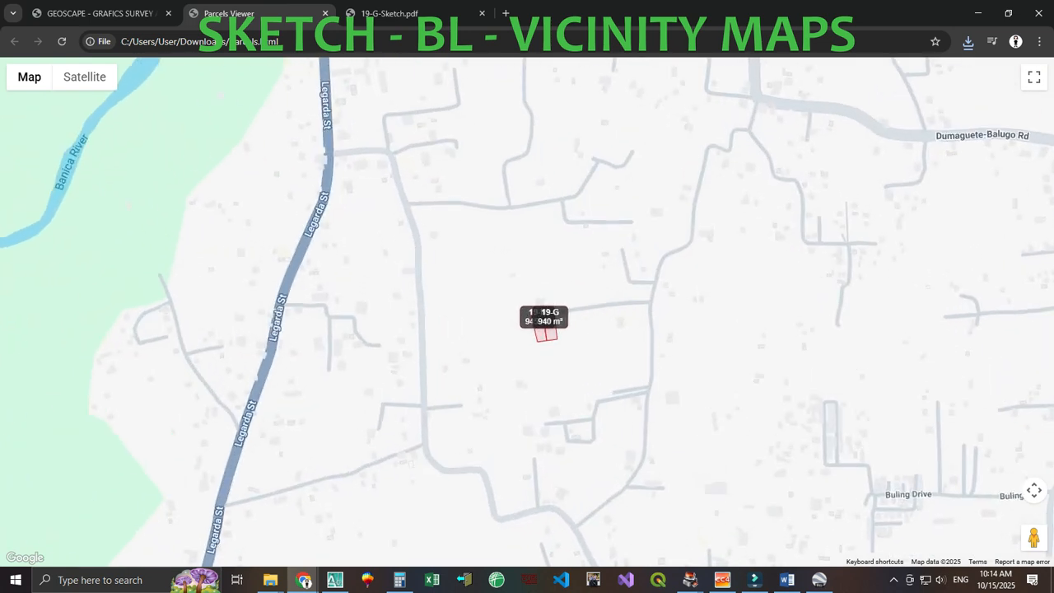
# - Return to the GR@FICs map, export the lots with Export DXF, and open the downloaded 19-H.dxf in AutoCAD
pyautogui.click(103, 13)
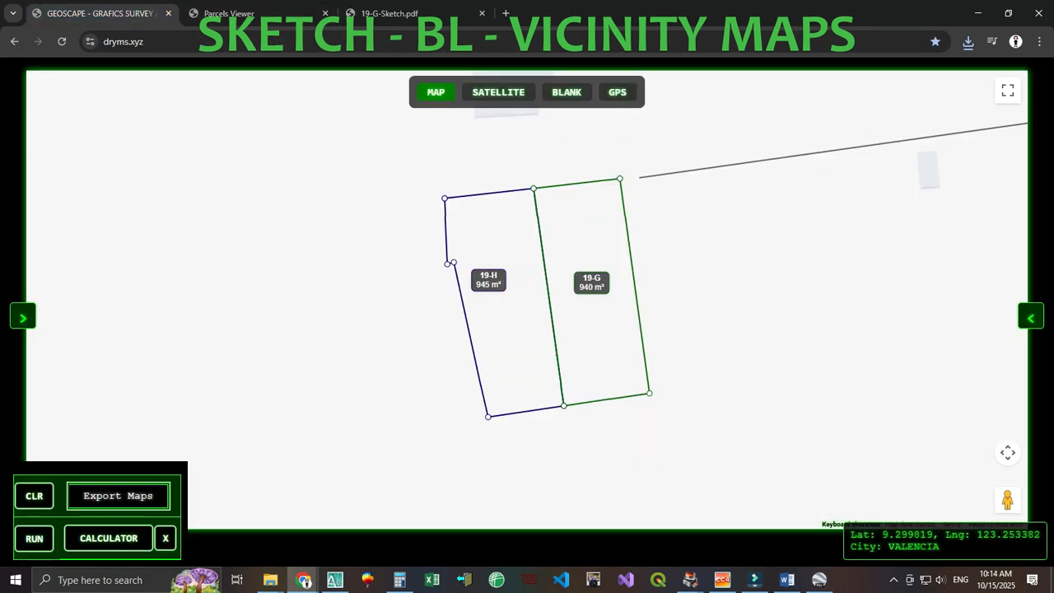
pyautogui.click(117, 496)
pyautogui.moveTo(116, 409)
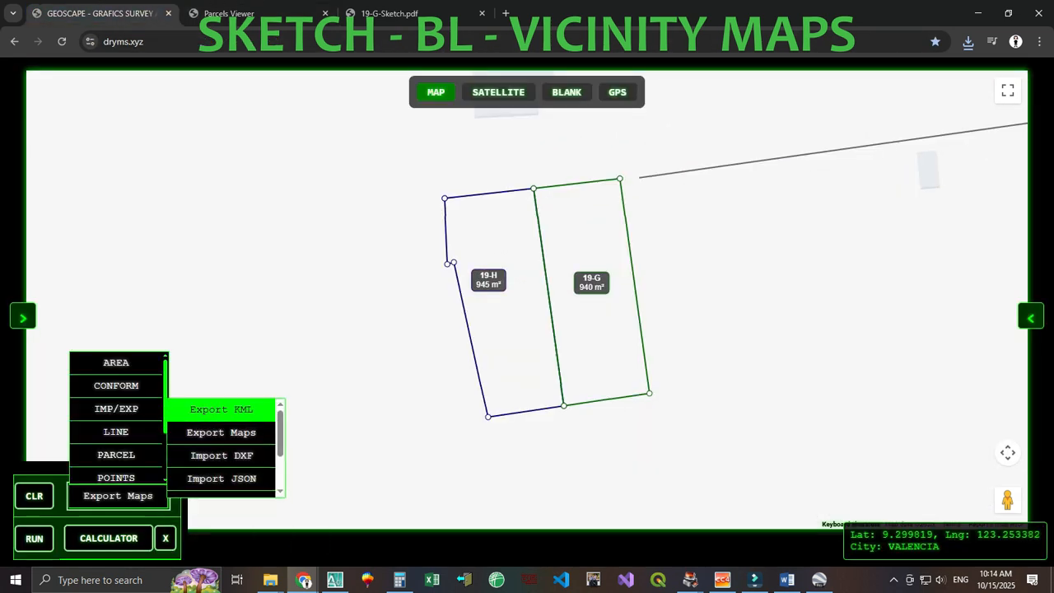
pyautogui.scroll(-1, 222, 436)
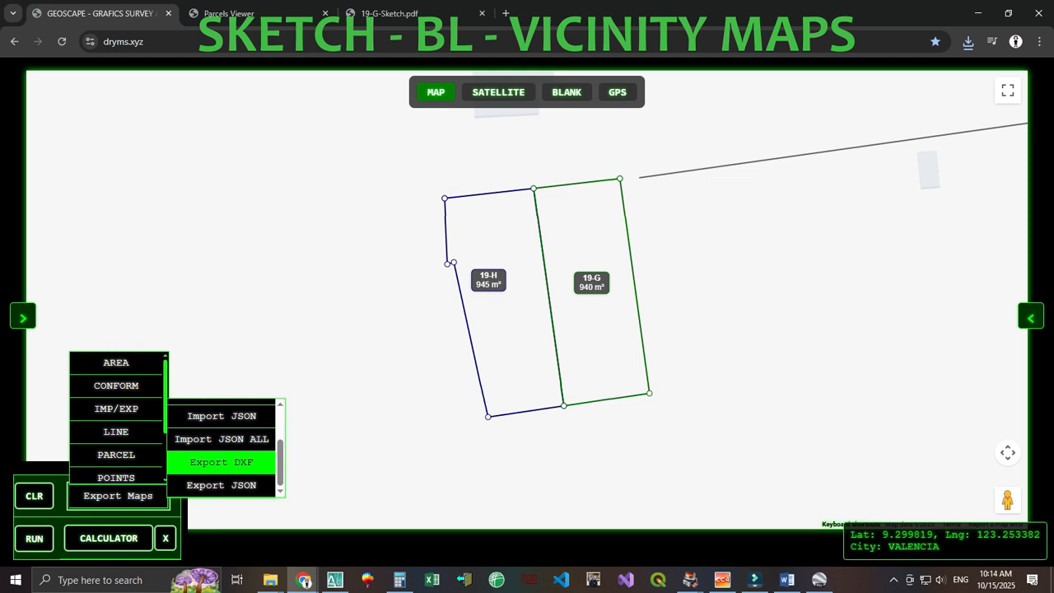
pyautogui.click(221, 462)
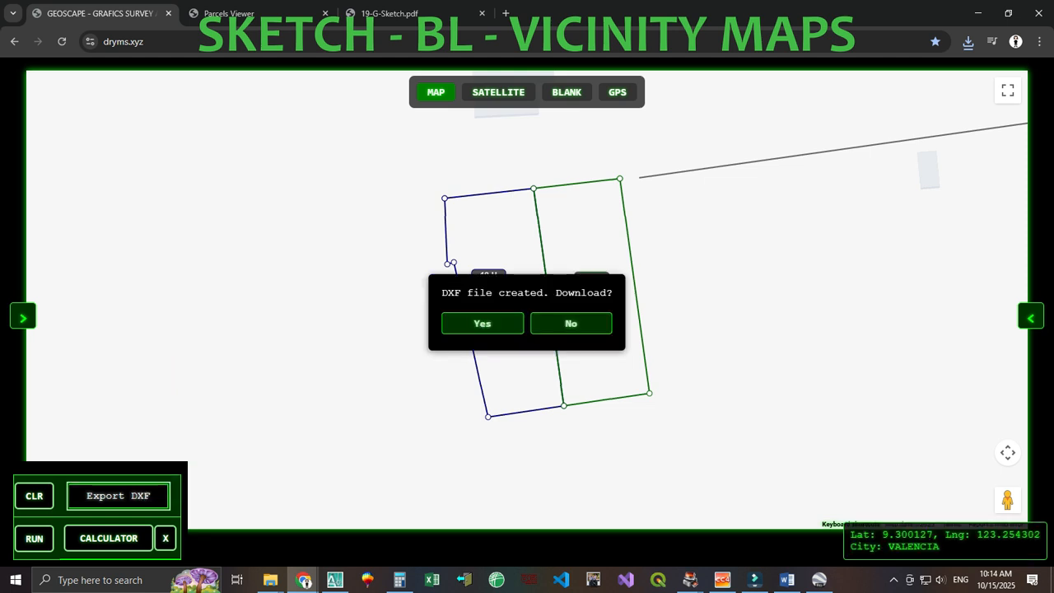
pyautogui.click(483, 324)
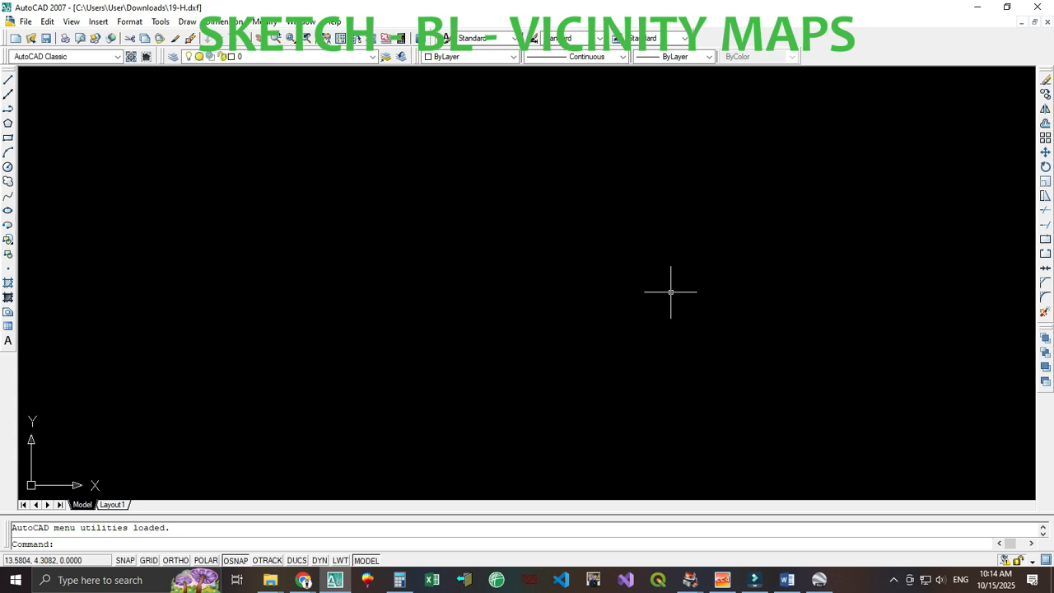
# - Zoom to the drawing's extents, examine the outlines and corner numbers of Lots 19-H and 19-G, and close AutoCAD
pyautogui.write('z')
pyautogui.press('Return')
pyautogui.write('e')
pyautogui.press('Return')
pyautogui.scroll(-2, 626, 293)
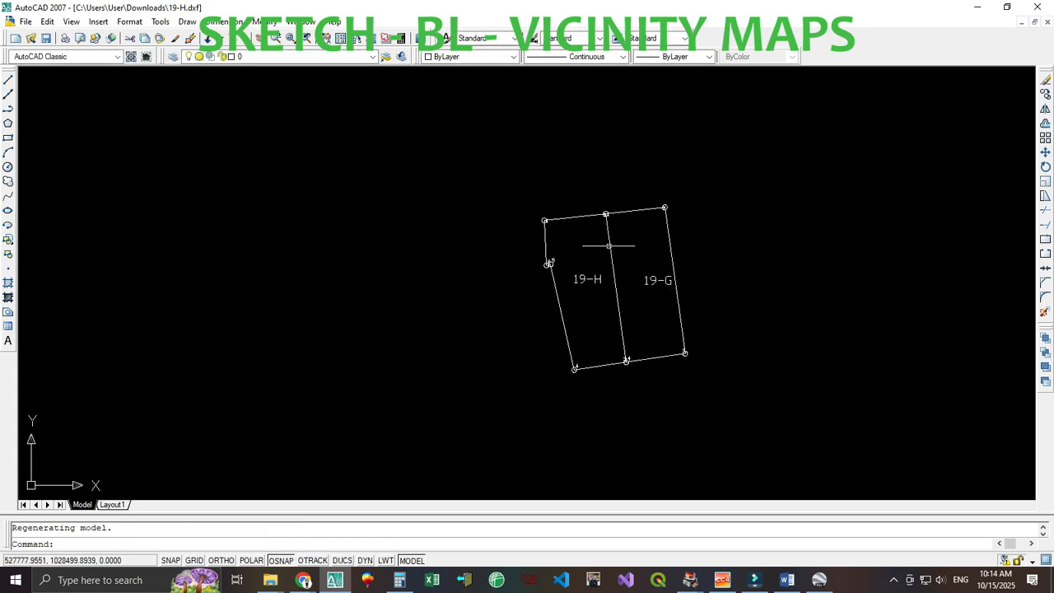
pyautogui.scroll(3, 608, 246)
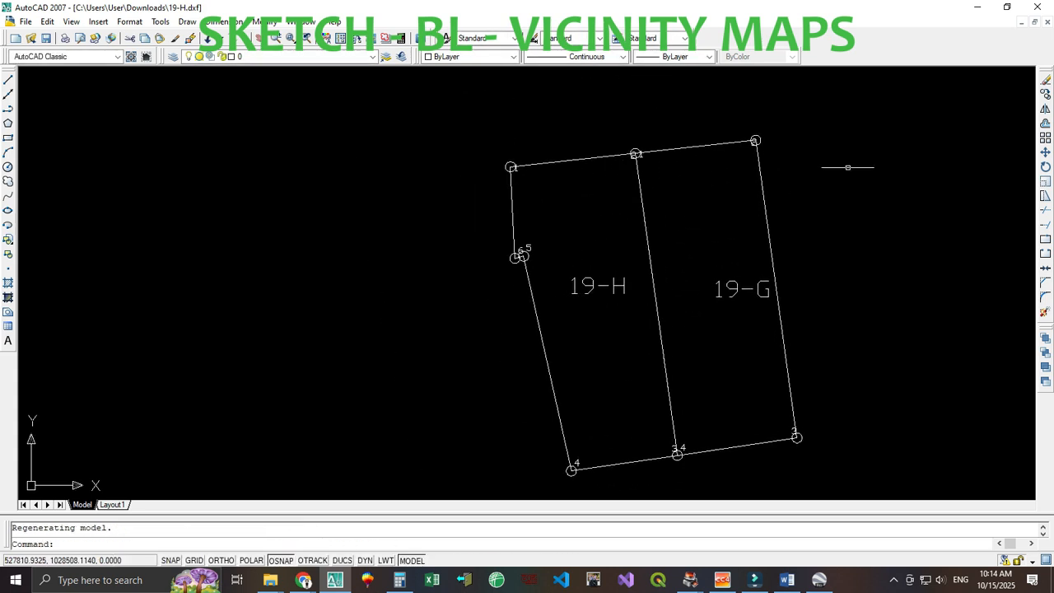
pyautogui.click(1037, 7)
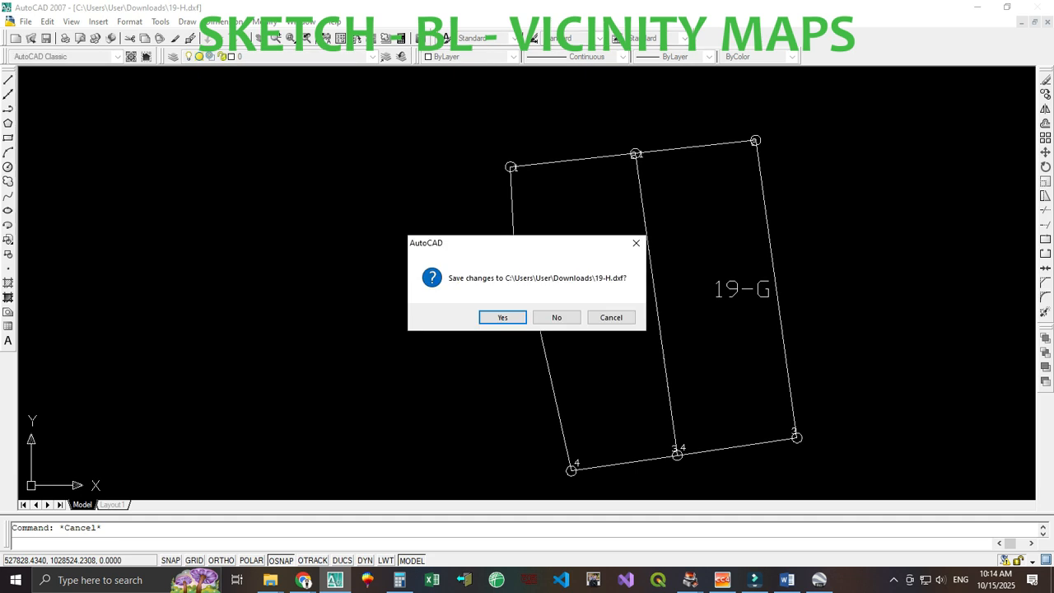